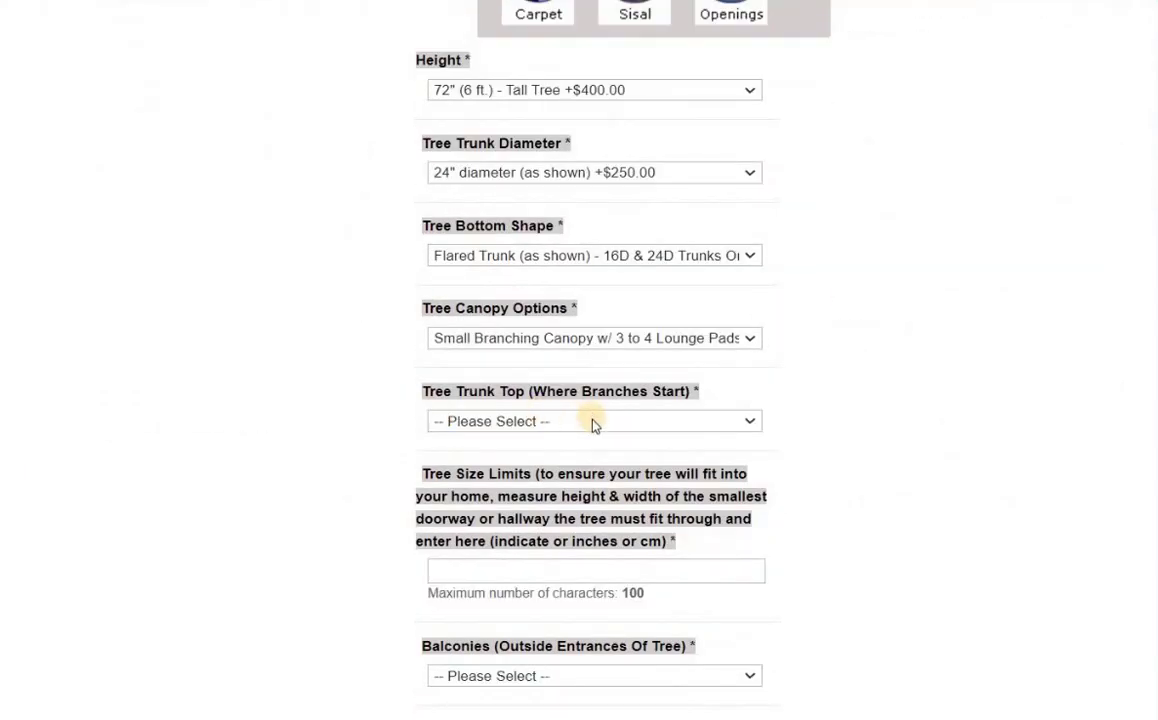
# - Examine the trunk top choices, the Enchanted Forest Canopy Tree photo and the remaining customization options
pyautogui.click(592, 421)
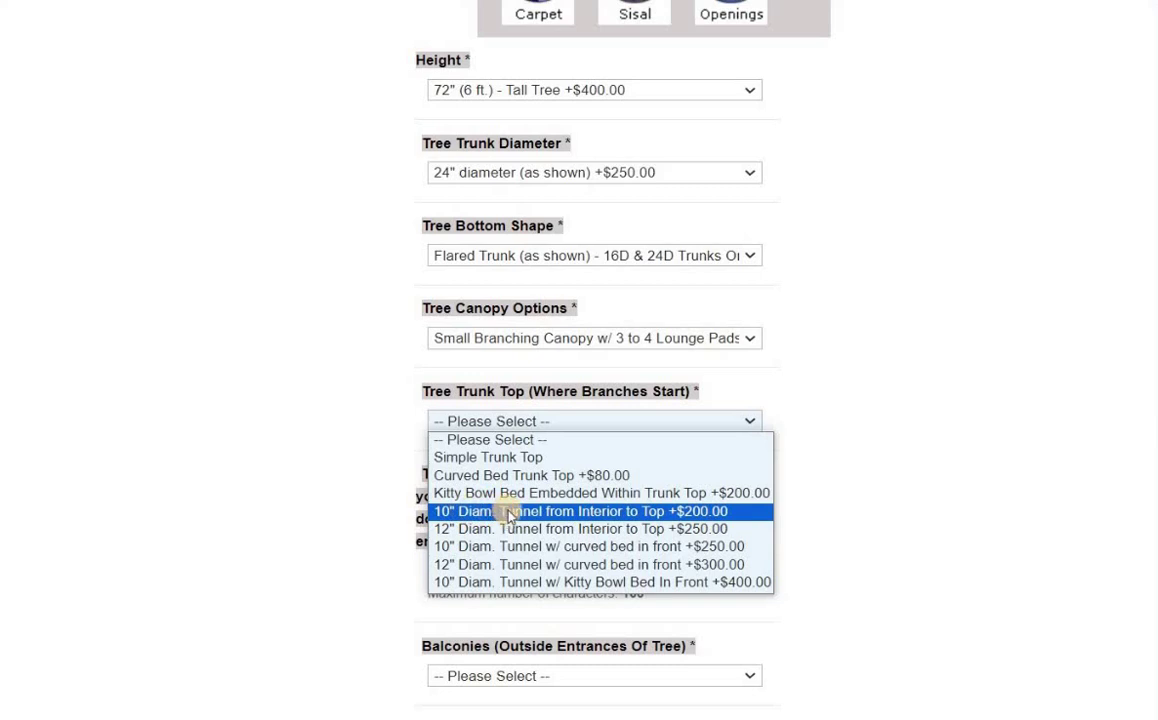
pyautogui.scroll(6, 310, 489)
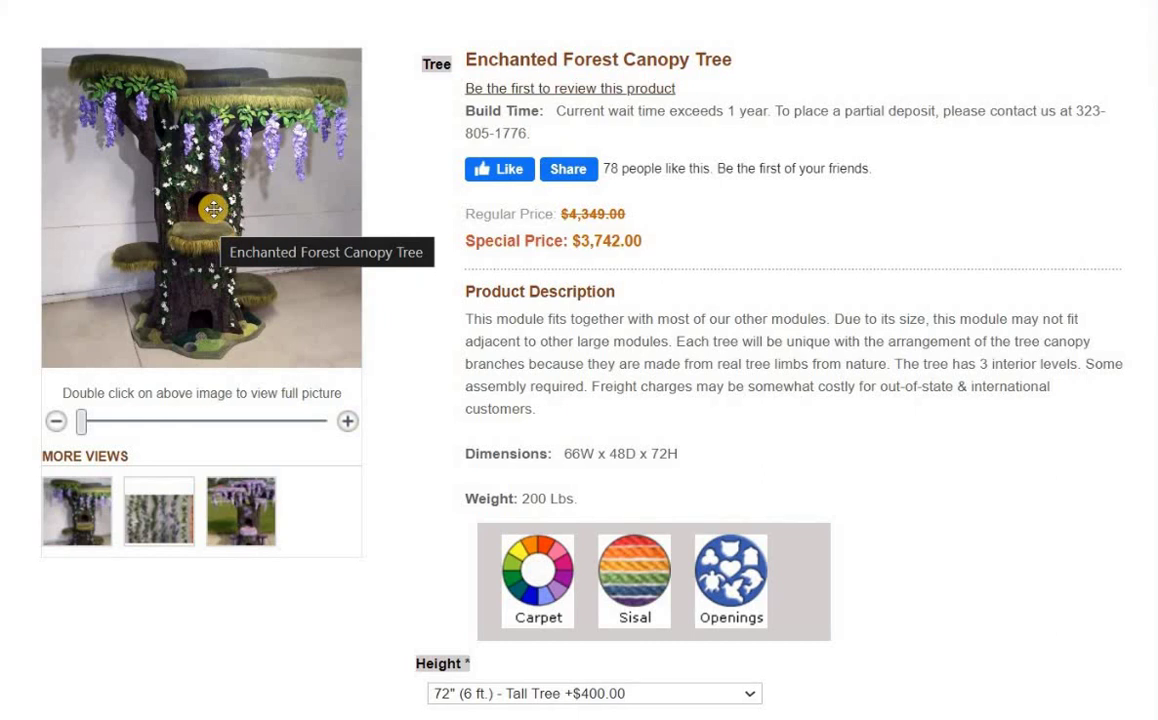
pyautogui.scroll(-10, 370, 405)
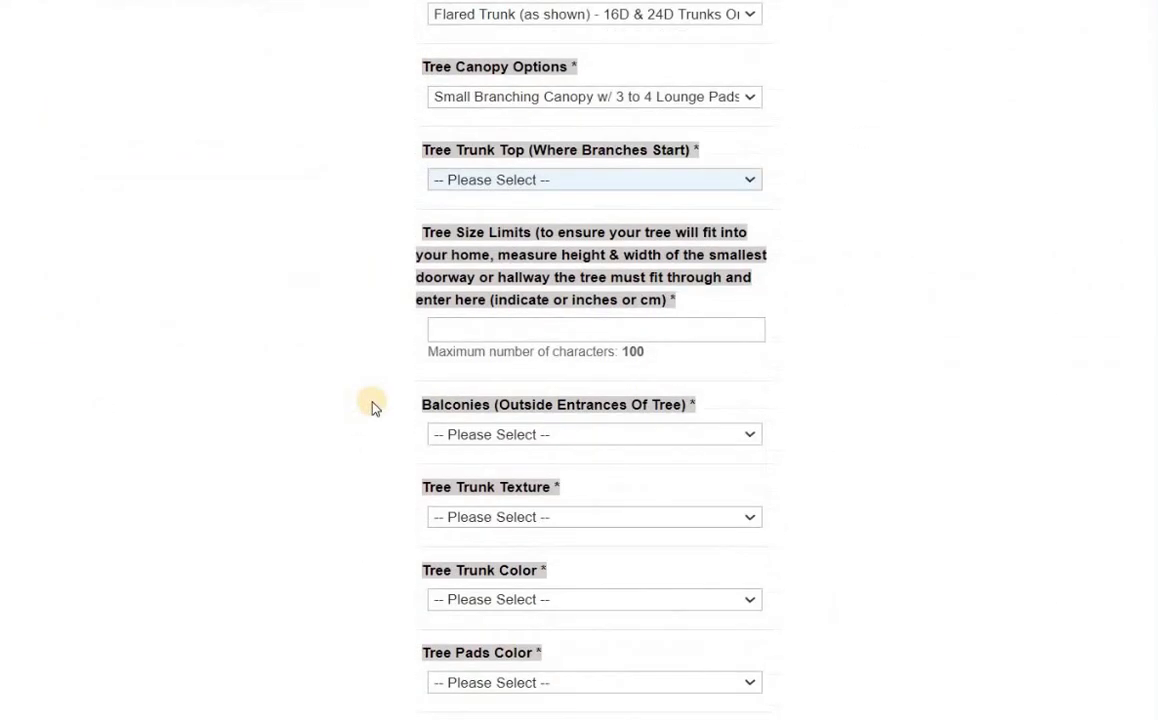
pyautogui.scroll(-1, 371, 407)
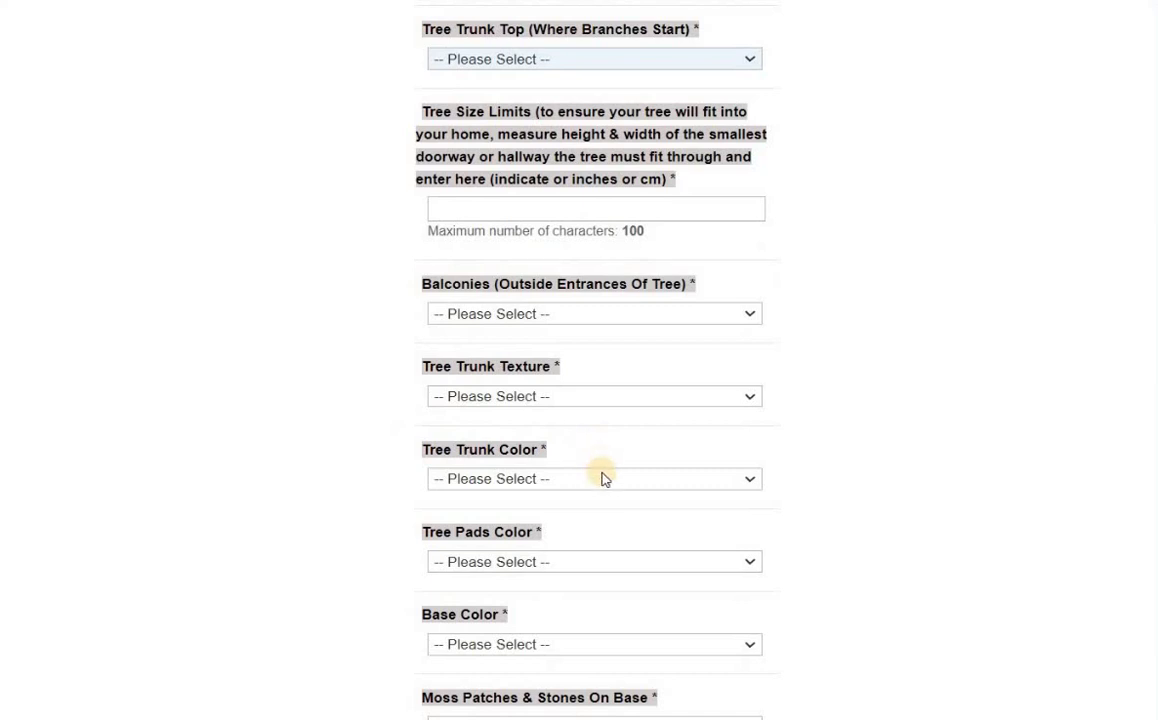
pyautogui.scroll(-1, 602, 476)
pyautogui.scroll(-1, 589, 413)
pyautogui.scroll(1, 589, 413)
pyautogui.scroll(-2, 589, 413)
pyautogui.scroll(2, 589, 395)
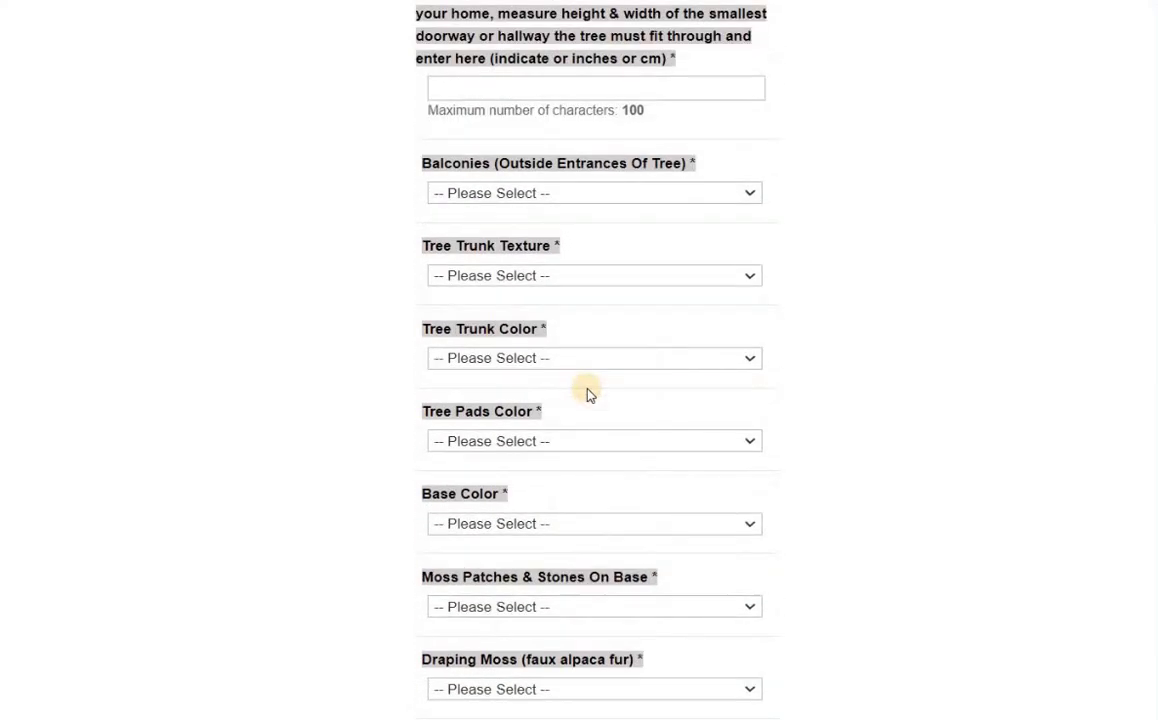
pyautogui.scroll(1, 615, 360)
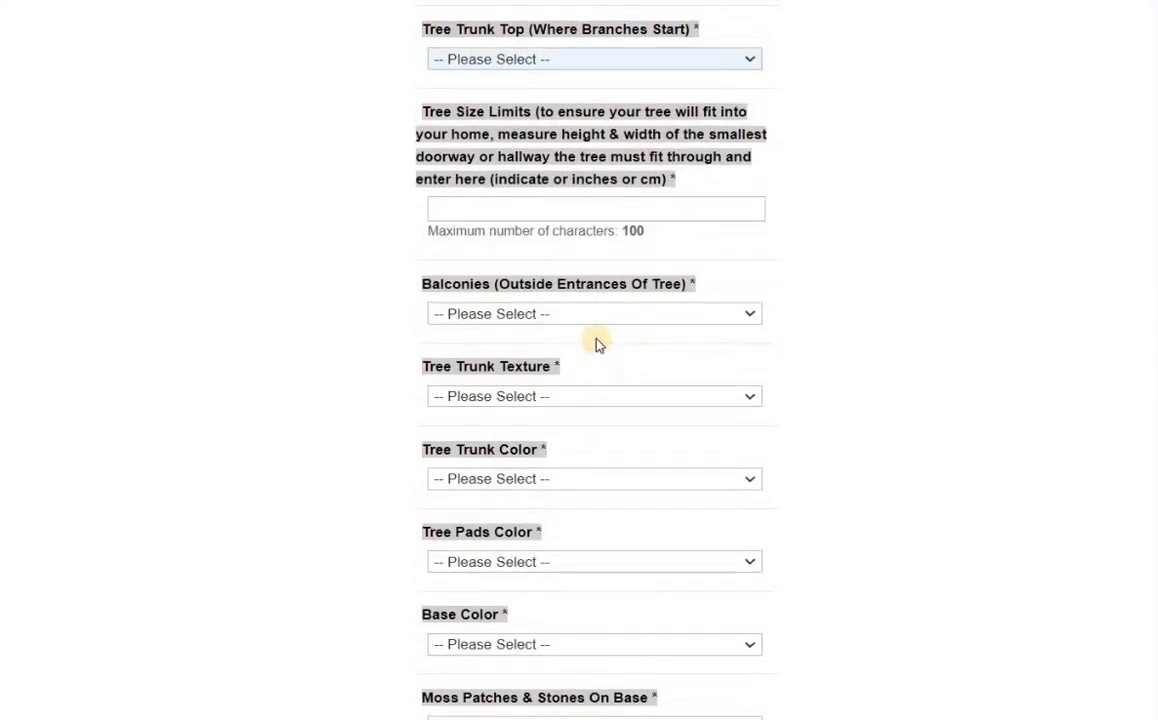
# - Set the Tree Trunk Top (Where Branches Start) option to Curved Bed Trunk Top
pyautogui.scroll(1, 597, 341)
pyautogui.scroll(2, 592, 346)
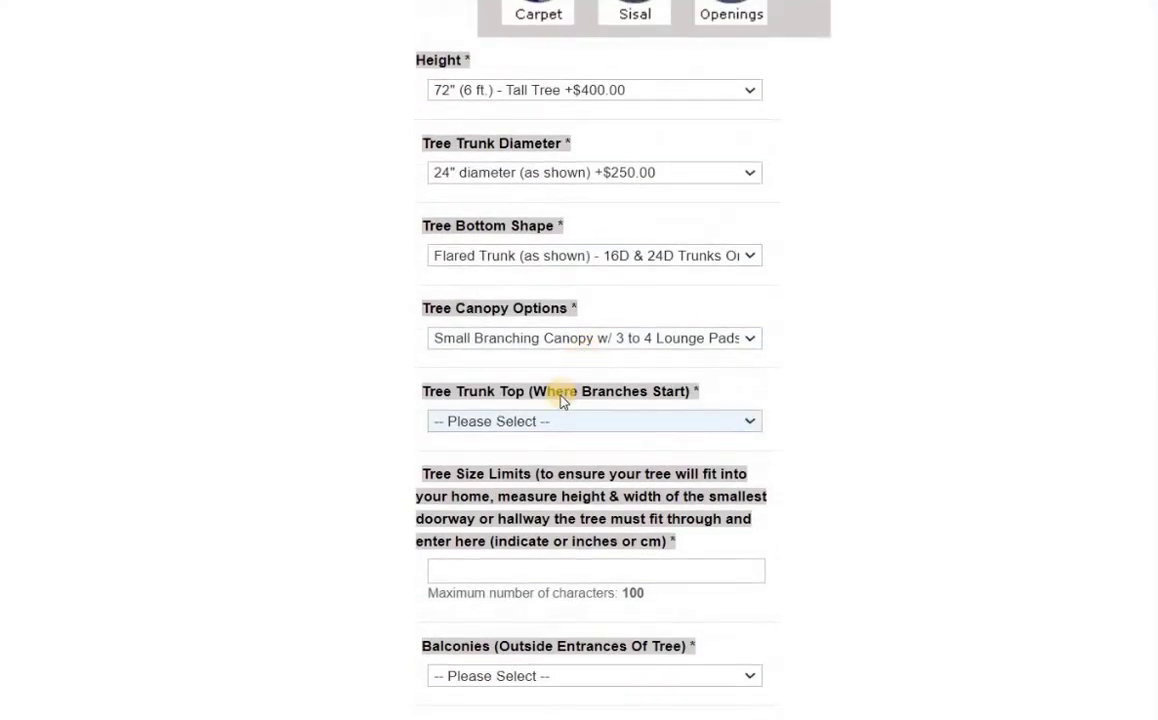
pyautogui.click(556, 421)
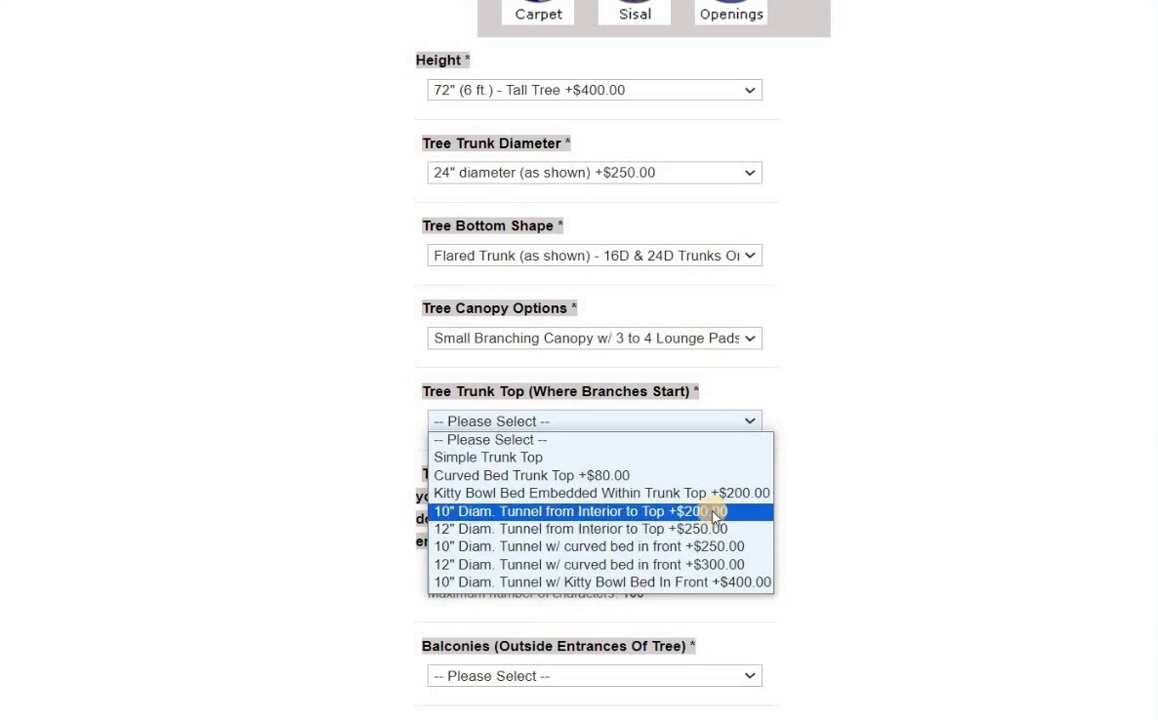
pyautogui.click(630, 478)
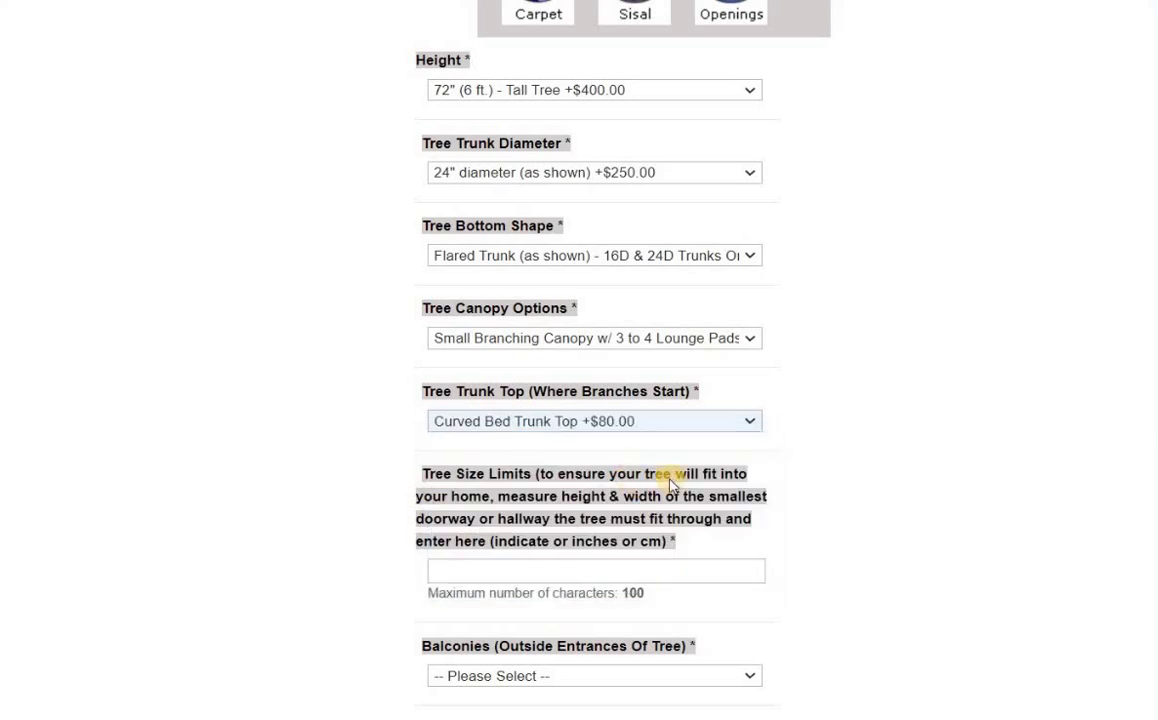
# - Enter 34" width x 80" height as the Tree Size Limits for the smallest doorway
pyautogui.scroll(-2, 670, 484)
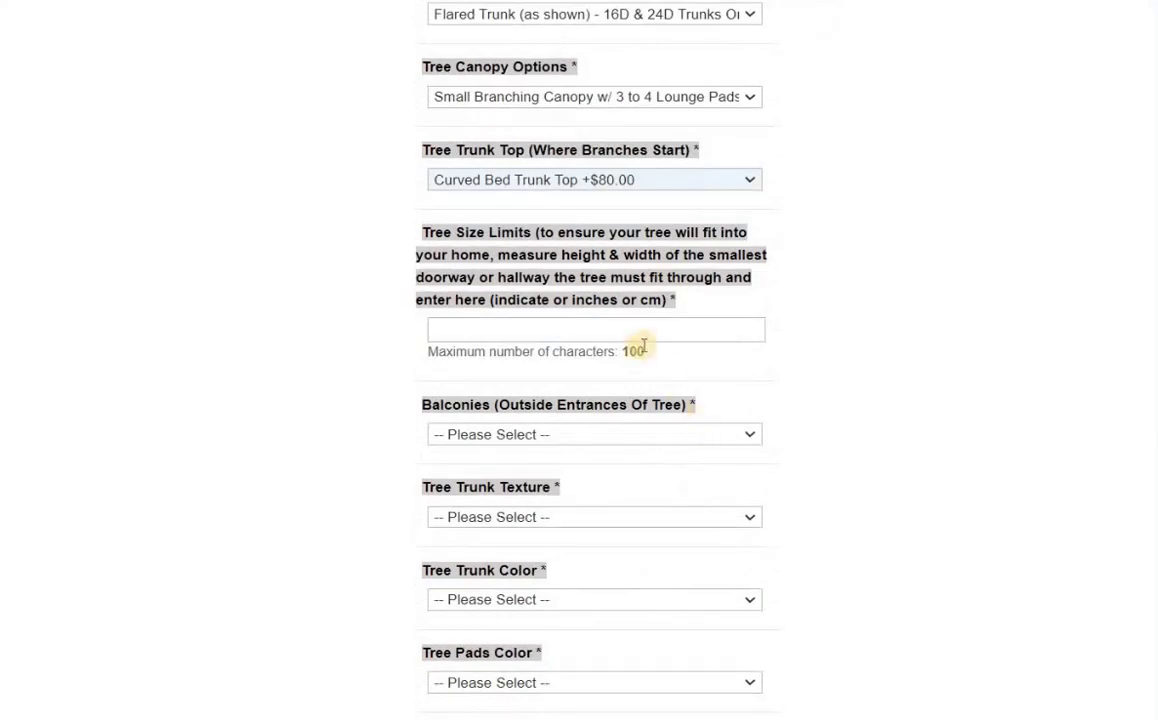
pyautogui.click(635, 330)
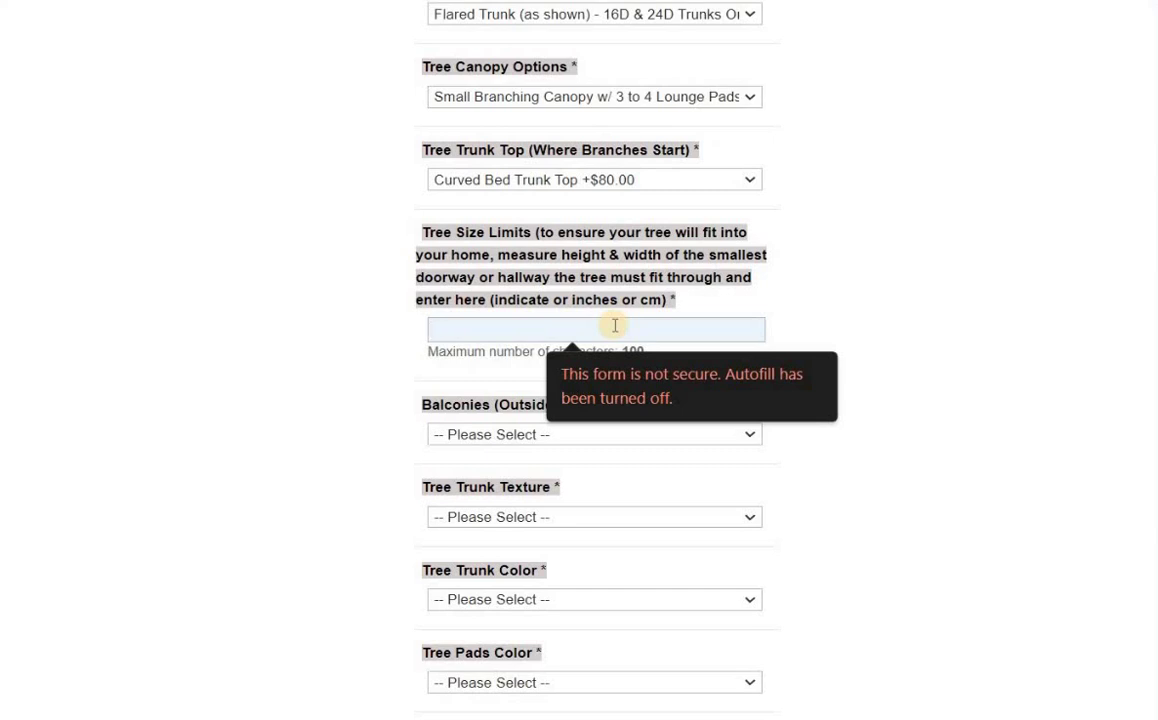
pyautogui.write('34')
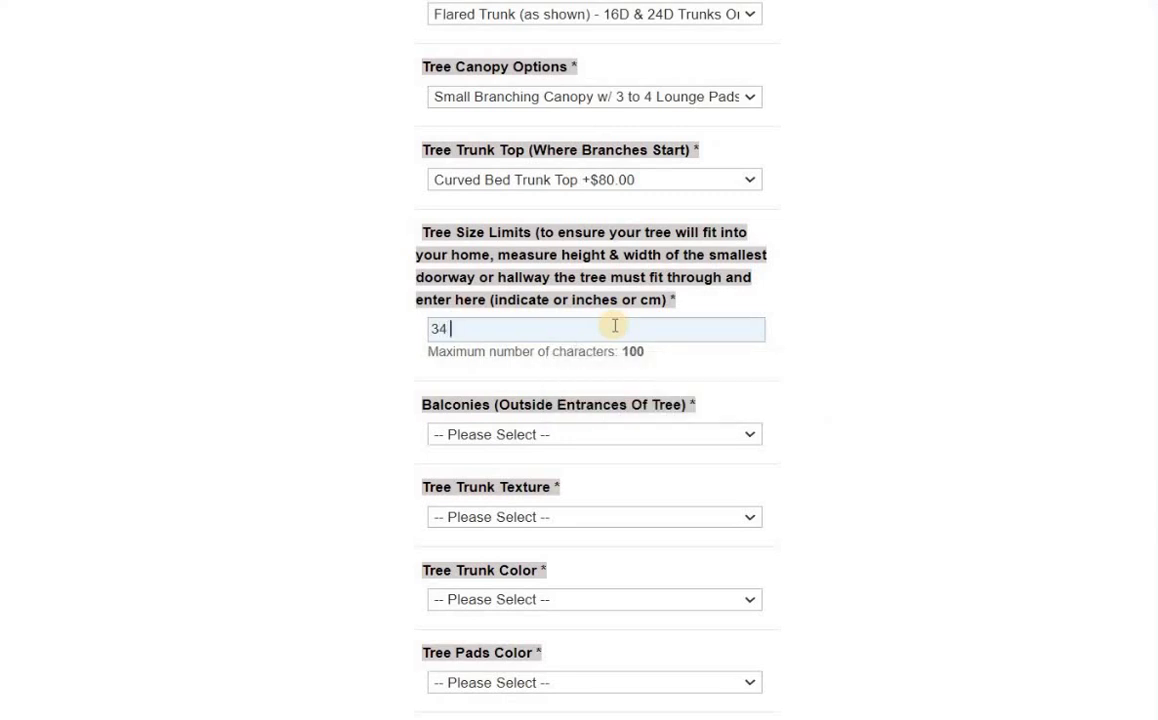
pyautogui.write(' x80')
pyautogui.press('BackSpace')
pyautogui.press('BackSpace')
pyautogui.write('80" heigthtg')
pyautogui.press('BackSpace')
pyautogui.press('BackSpace')
pyautogui.press('BackSpace')
pyautogui.press('BackSpace')
pyautogui.write('ht')
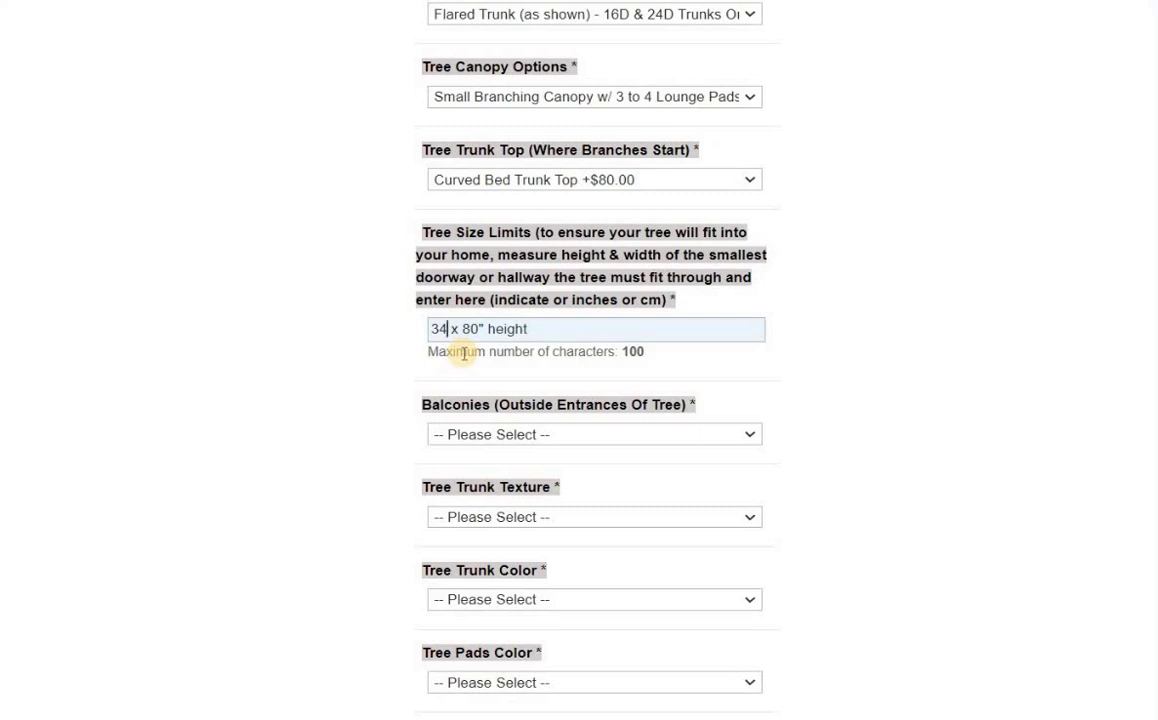
pyautogui.write('" width')
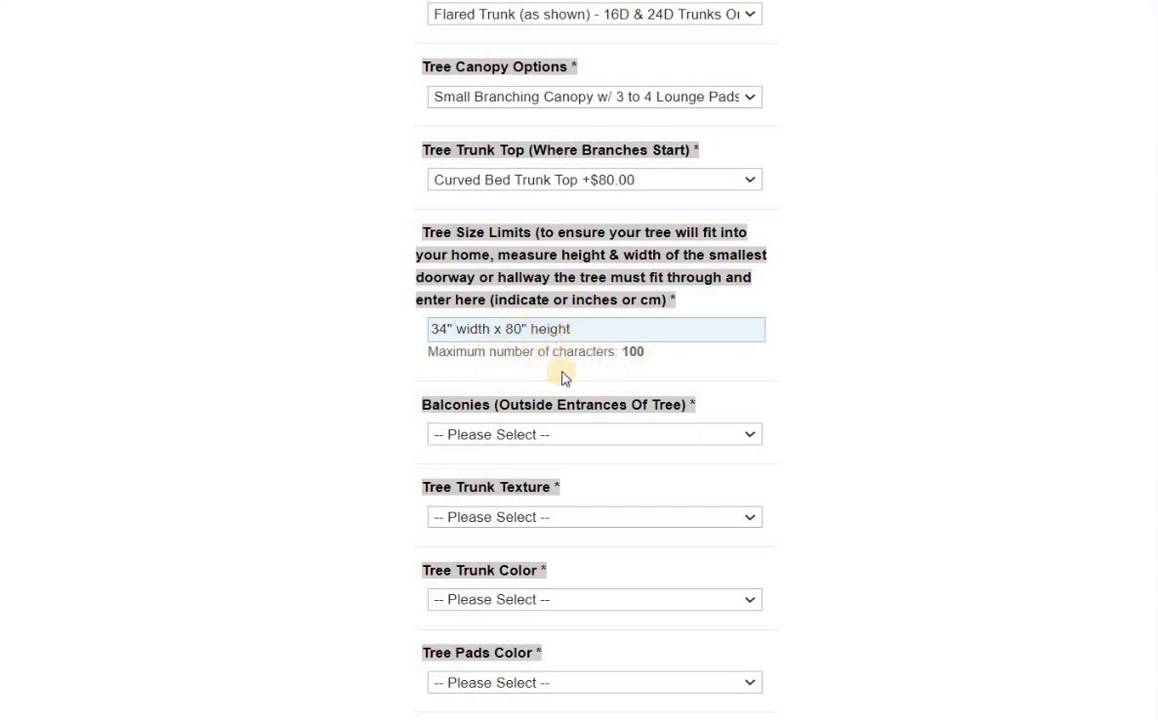
# - Set the Balconies option to Add 3 balconies (as shown), comparing it with the main product photo
pyautogui.scroll(-1, 563, 378)
pyautogui.click(576, 314)
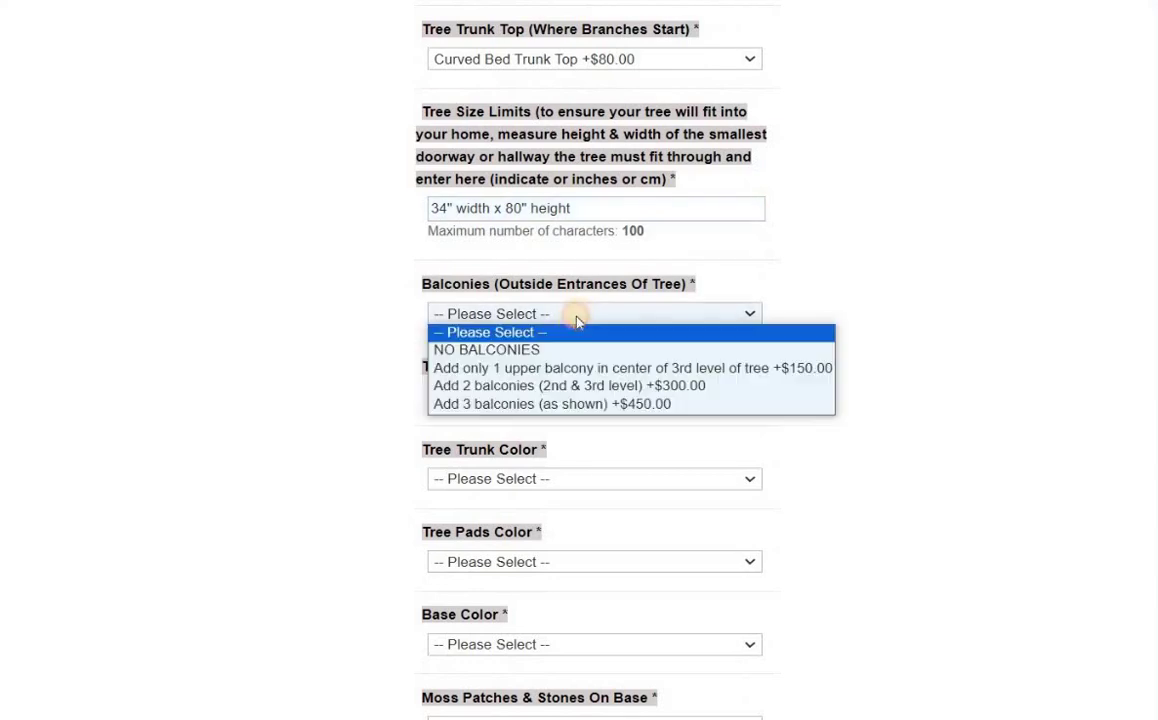
pyautogui.click(517, 404)
pyautogui.scroll(10, 246, 382)
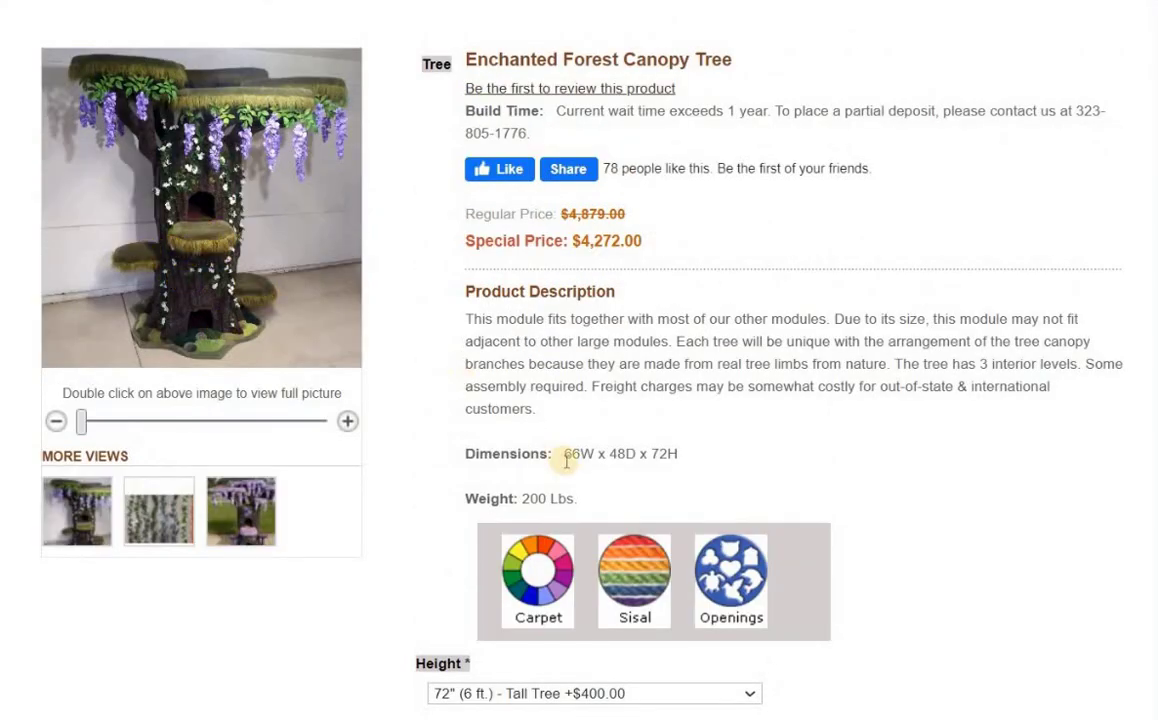
pyautogui.scroll(-7, 566, 460)
pyautogui.scroll(-1, 624, 467)
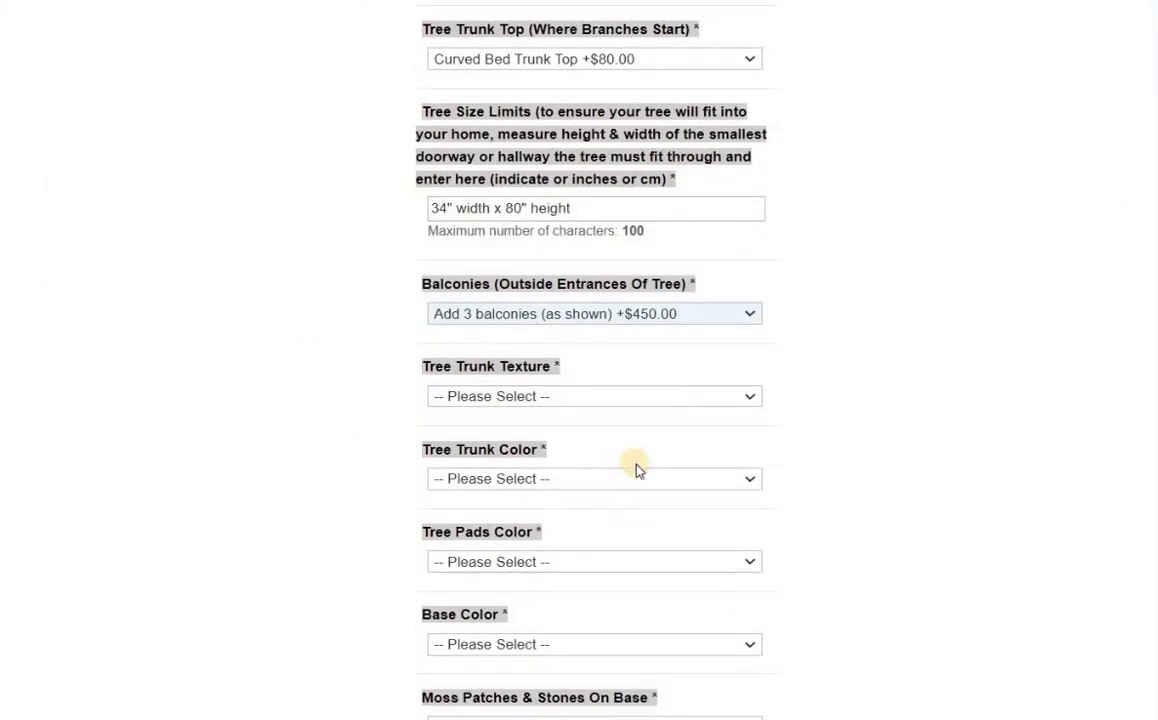
pyautogui.scroll(10, 638, 469)
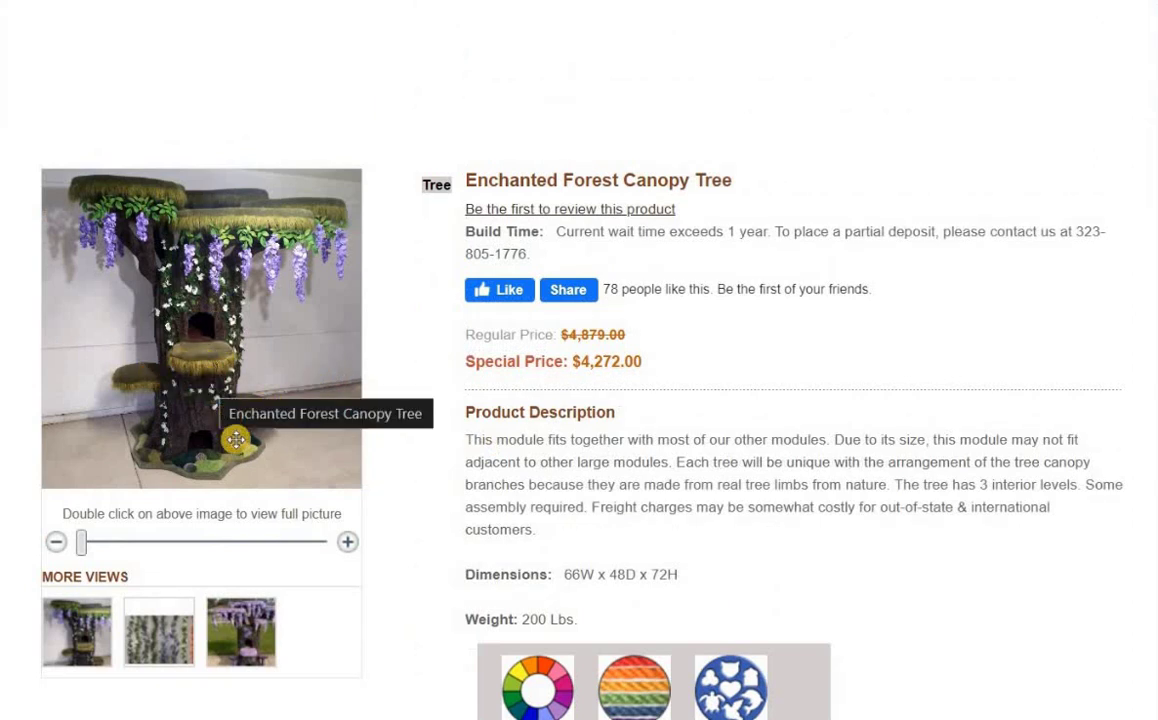
pyautogui.scroll(-10, 600, 390)
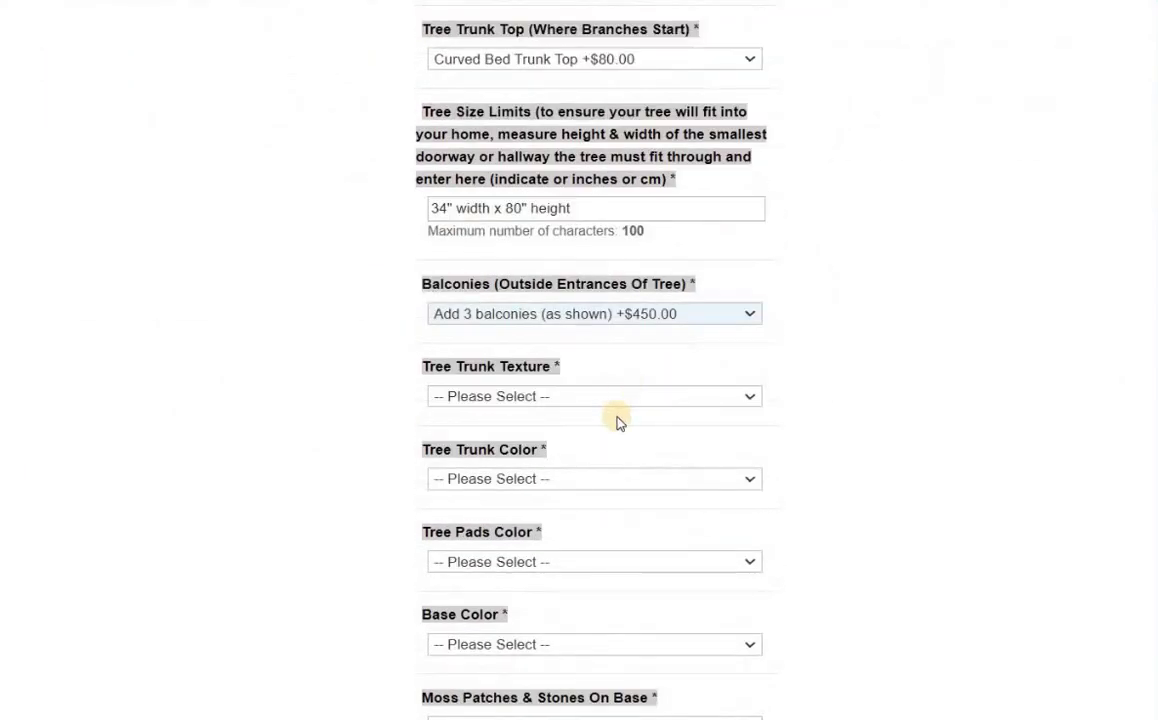
pyautogui.click(752, 314)
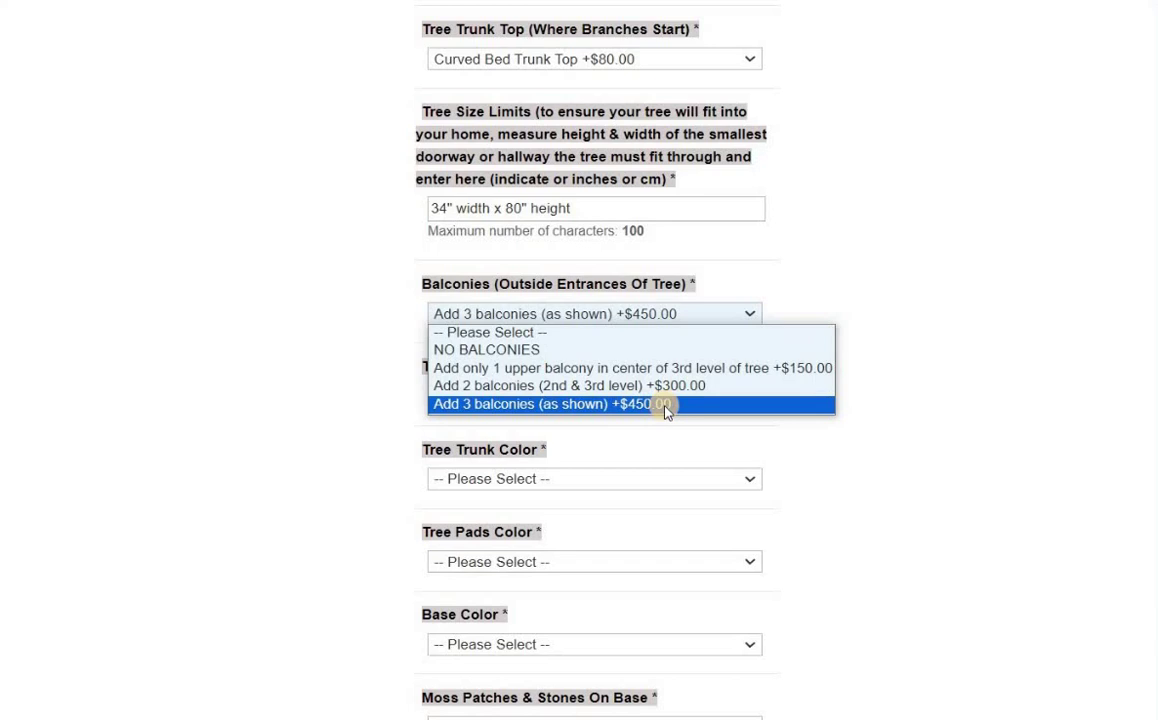
pyautogui.click(665, 406)
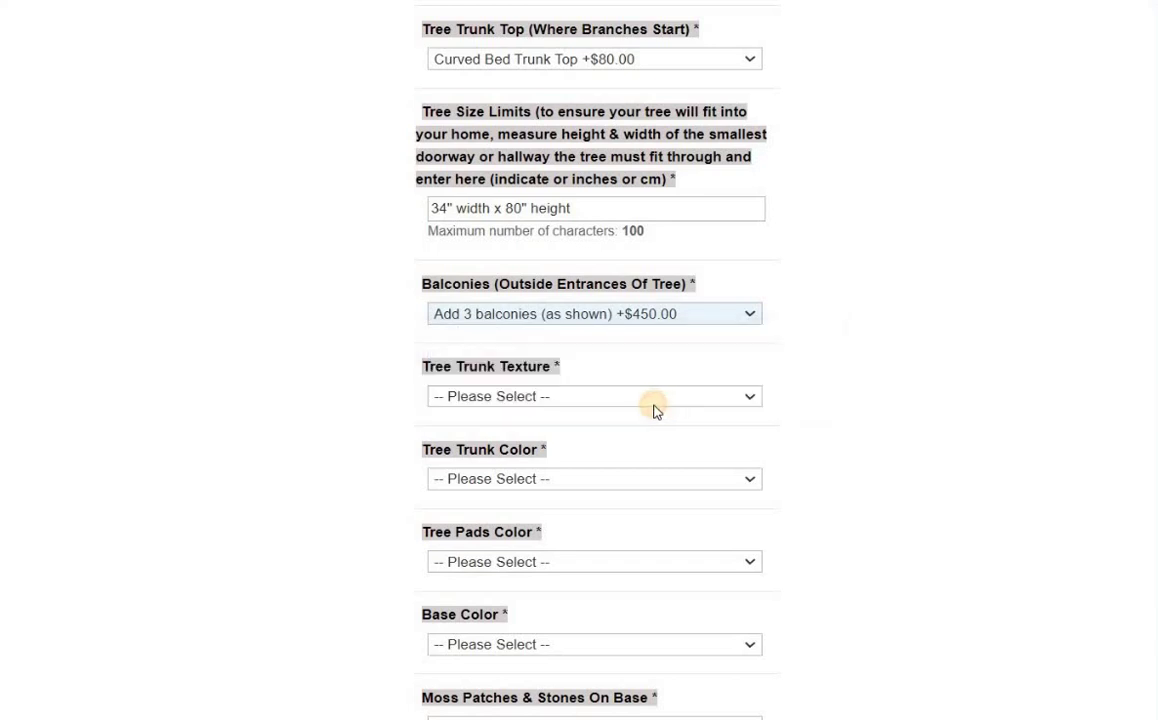
# - Set the Tree Trunk Texture to Folds In Tree Trunk Carpet
pyautogui.click(639, 400)
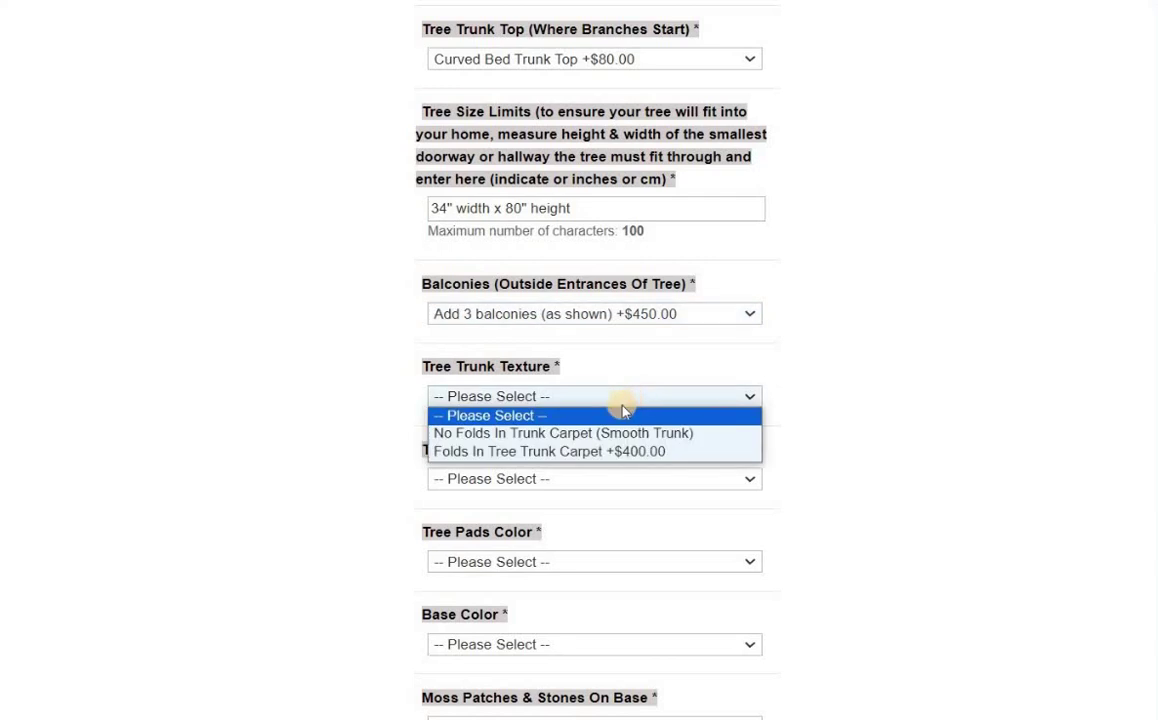
pyautogui.click(572, 456)
# - View the enlarged photo of the purple-padded tree, examine its trunk, pads and base, and close it
pyautogui.scroll(8, 326, 410)
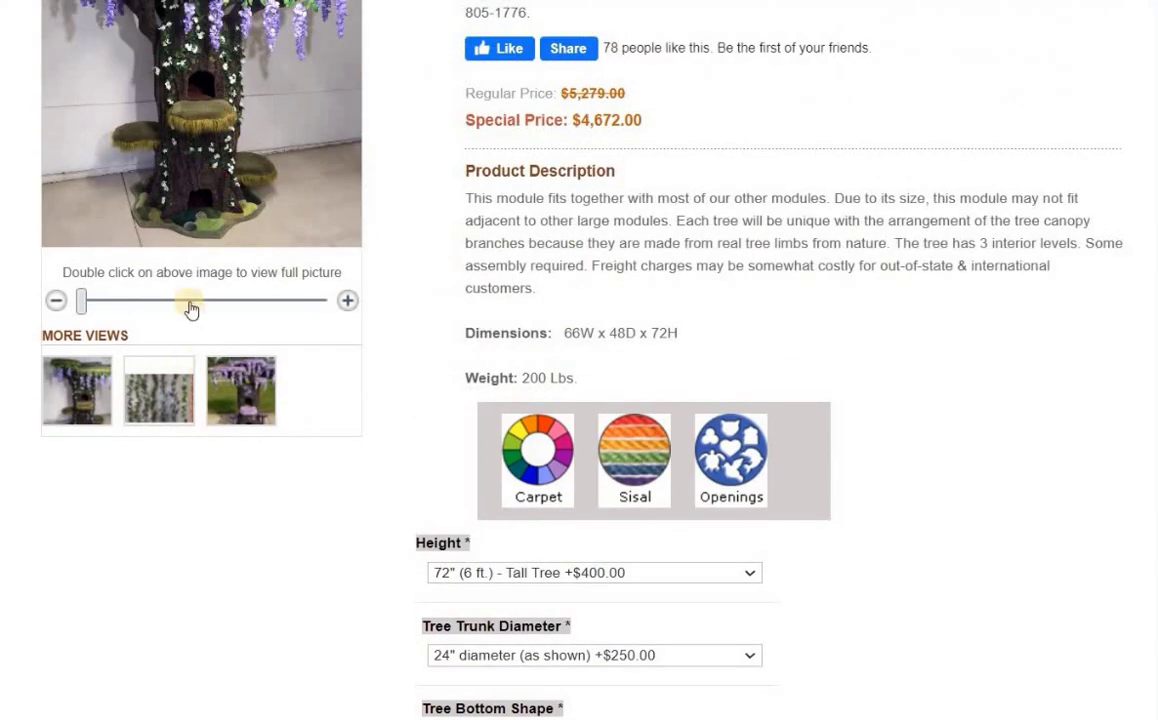
pyautogui.click(216, 455)
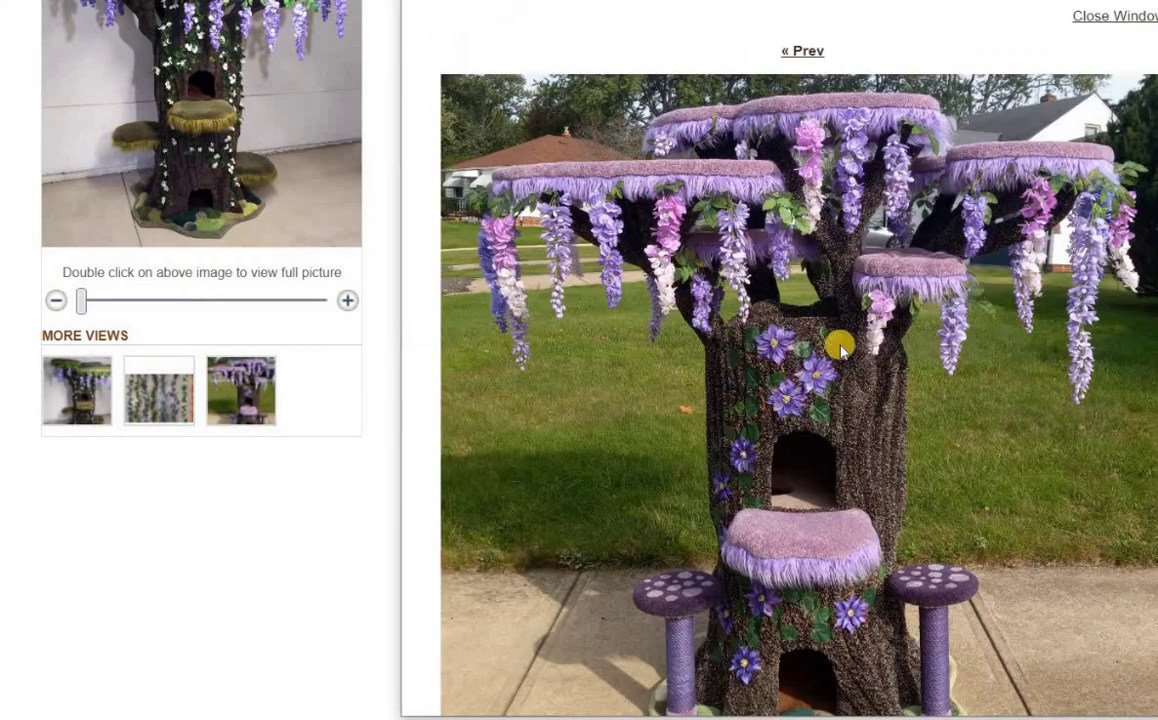
pyautogui.scroll(-3, 881, 439)
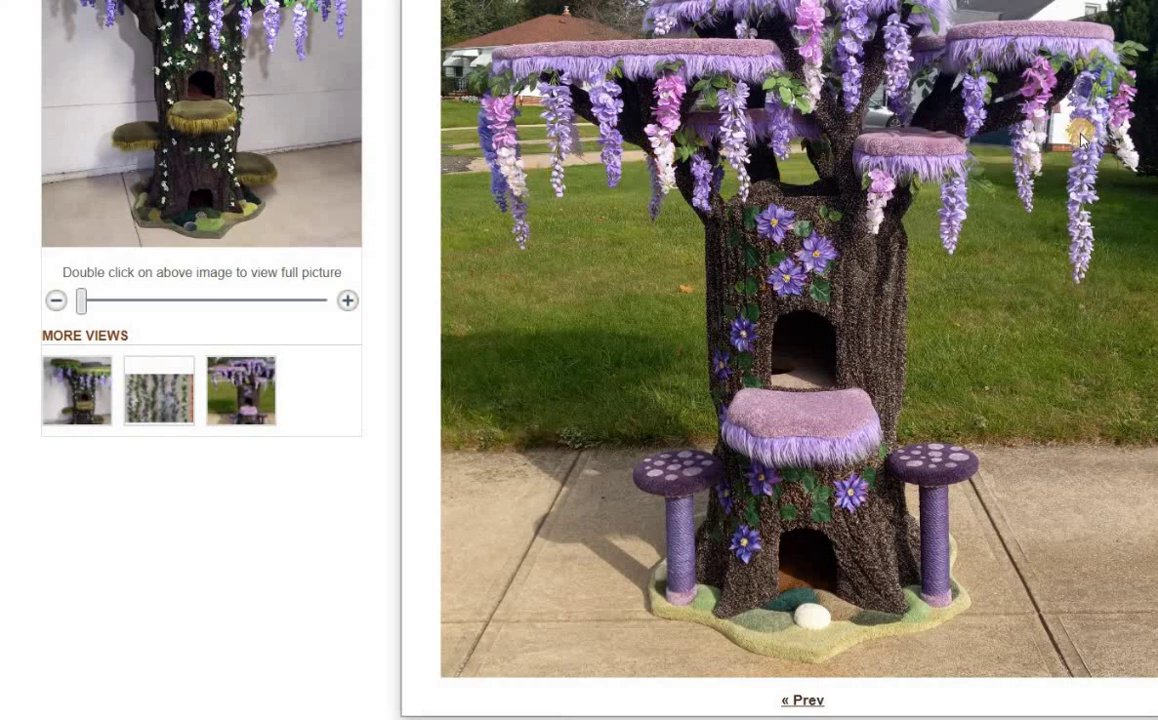
pyautogui.scroll(2, 880, 160)
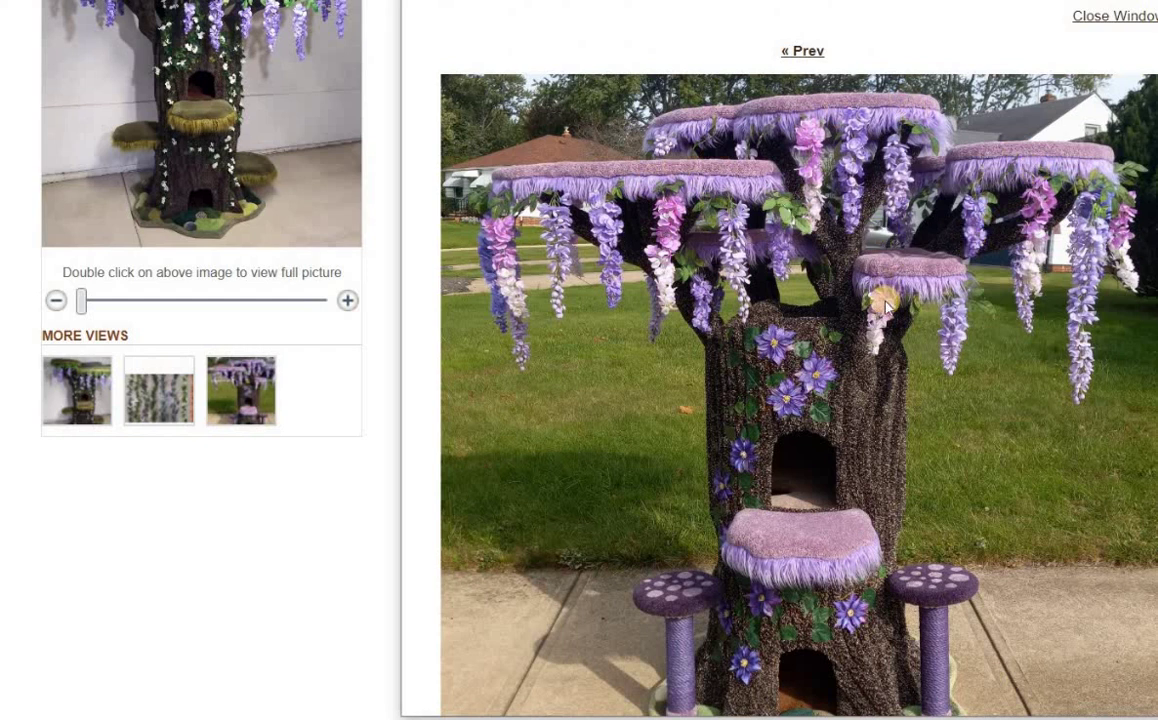
pyautogui.scroll(-2, 890, 295)
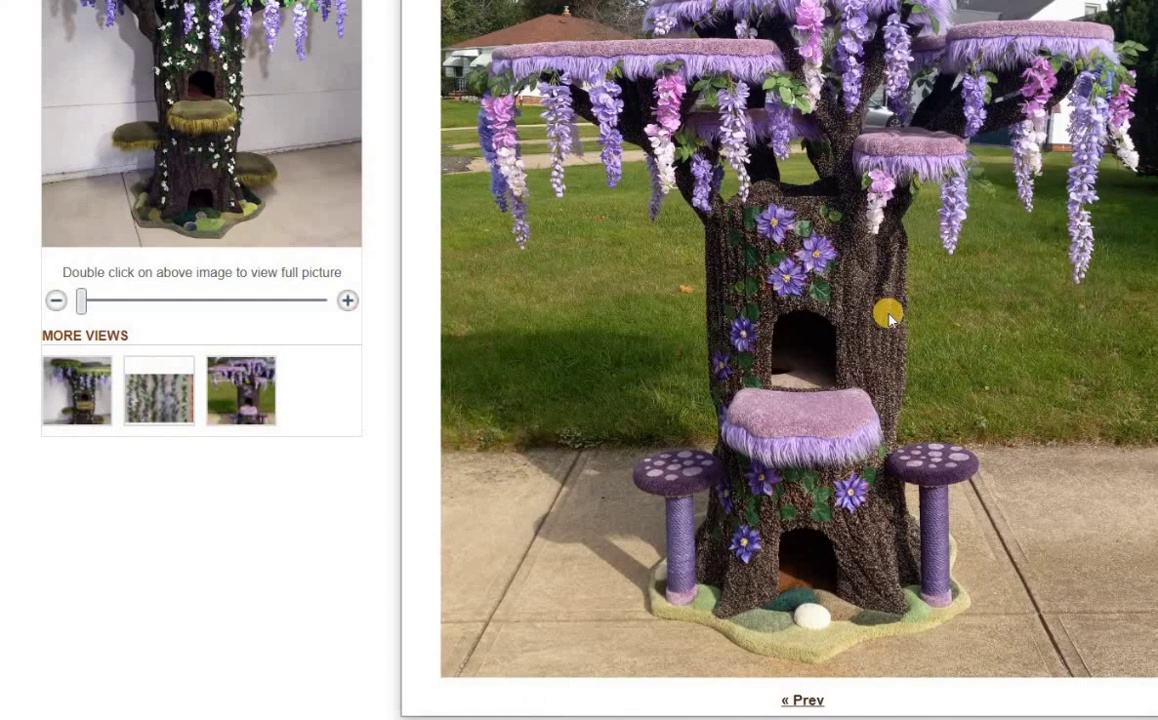
pyautogui.scroll(2, 890, 315)
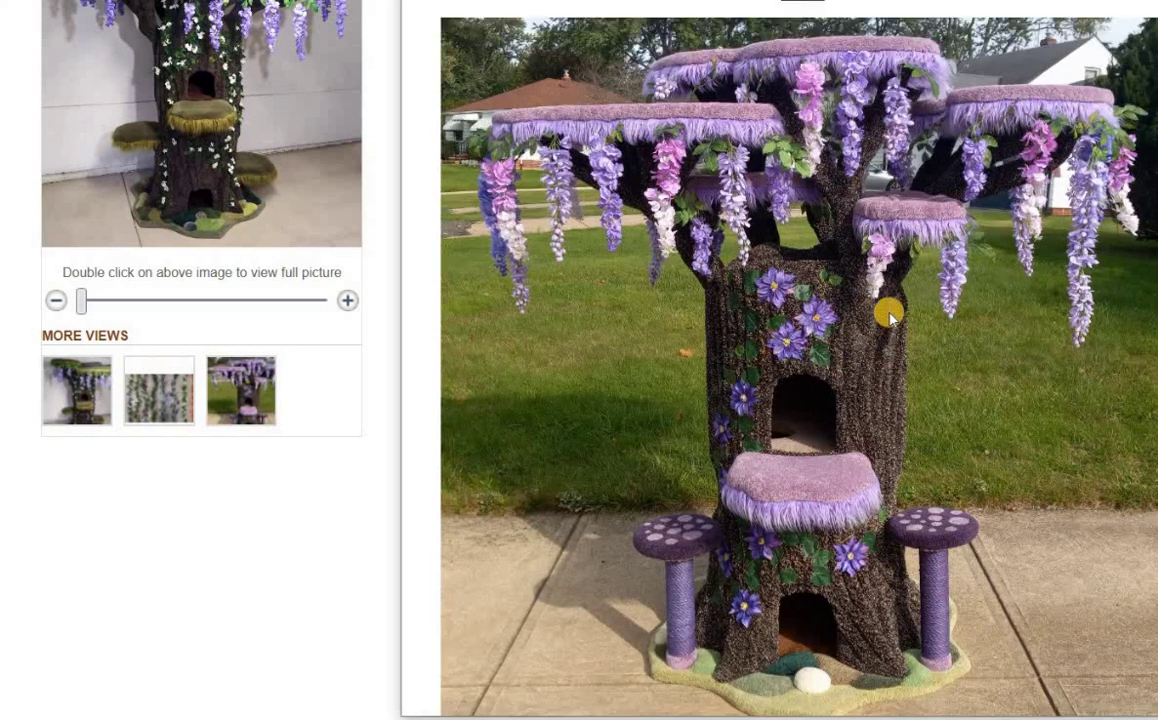
pyautogui.scroll(-2, 890, 315)
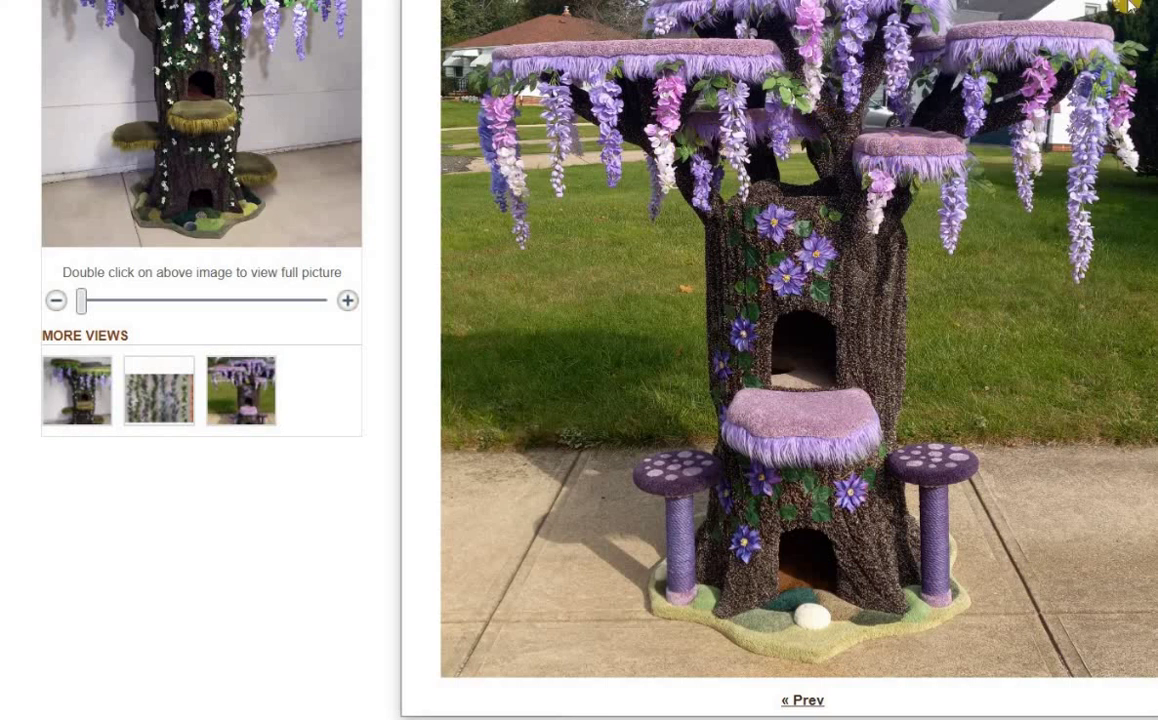
pyautogui.click(745, 388)
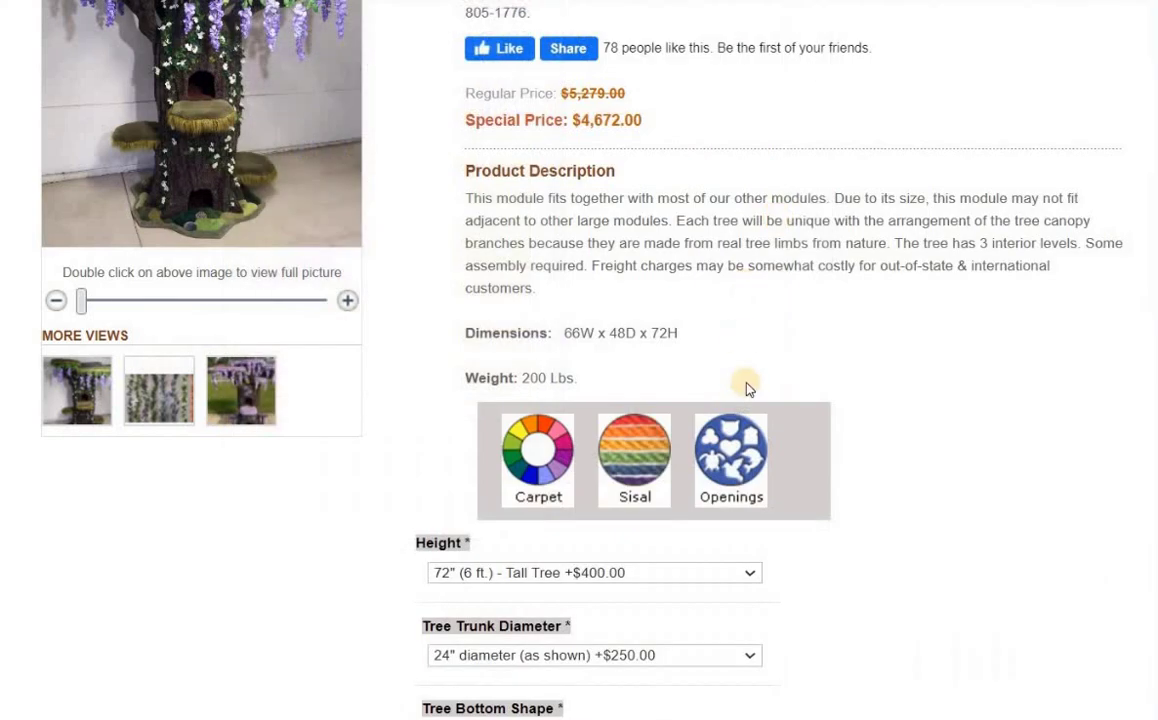
# - Set the Tree Trunk Color to Dark Speckled (as shown)
pyautogui.scroll(-6, 745, 386)
pyautogui.scroll(-2, 745, 388)
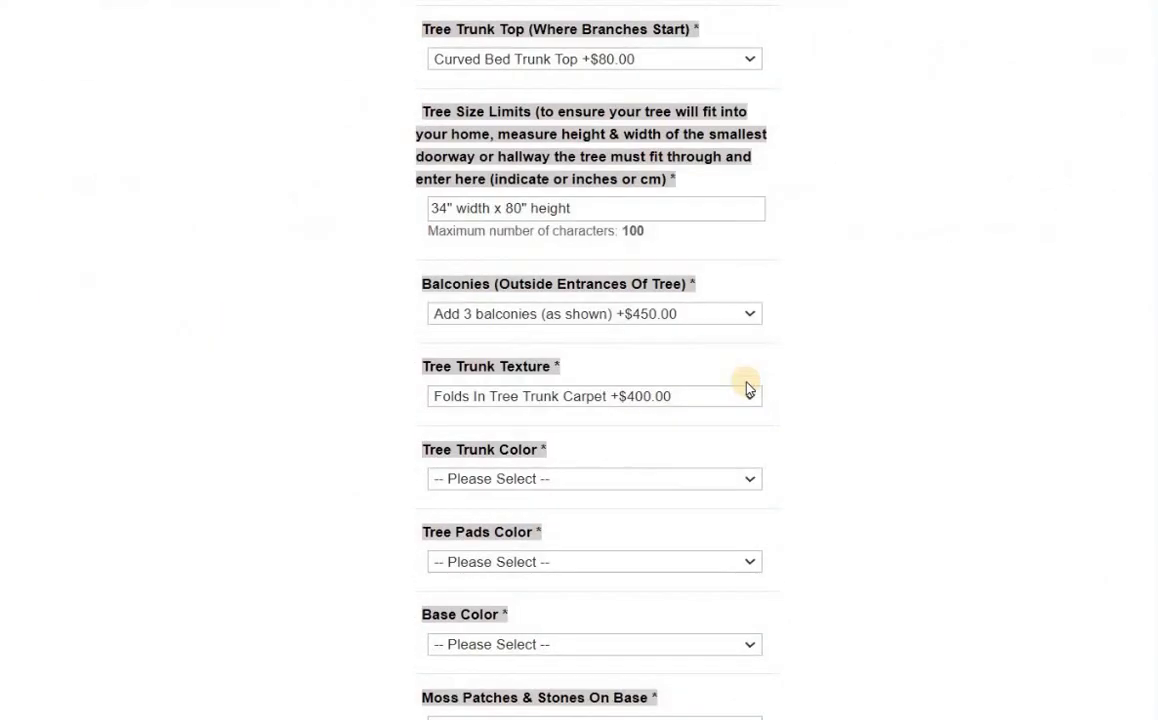
pyautogui.scroll(-1, 748, 388)
pyautogui.scroll(-1, 620, 300)
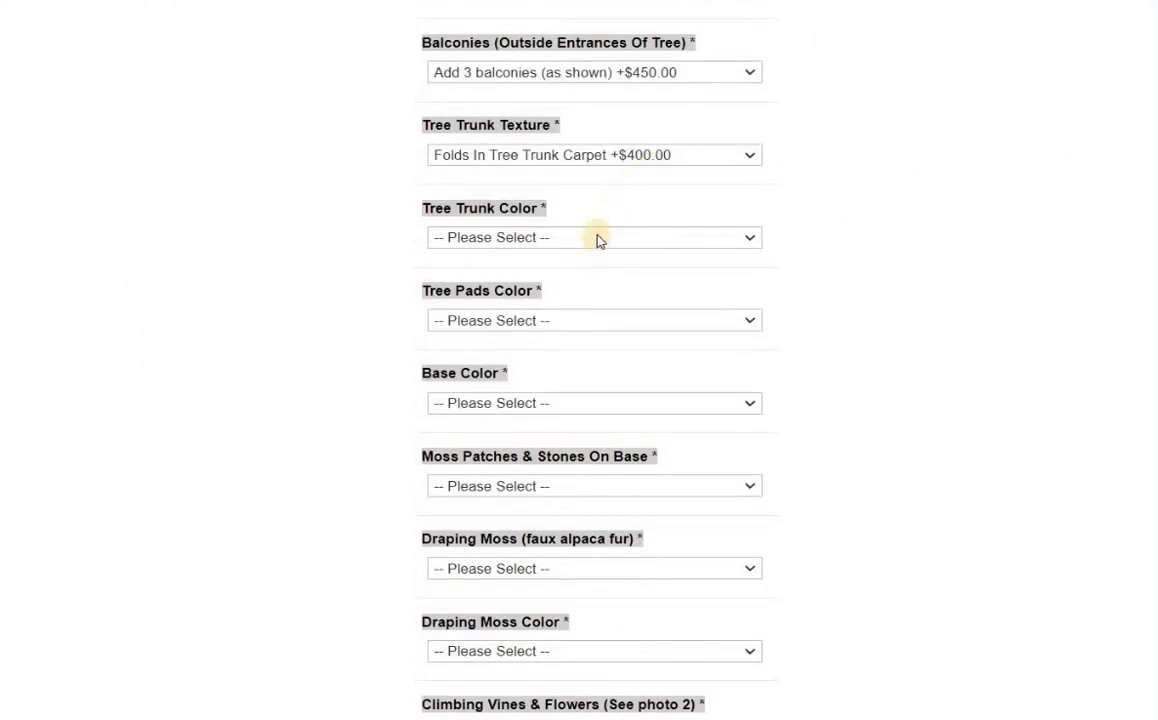
pyautogui.click(597, 240)
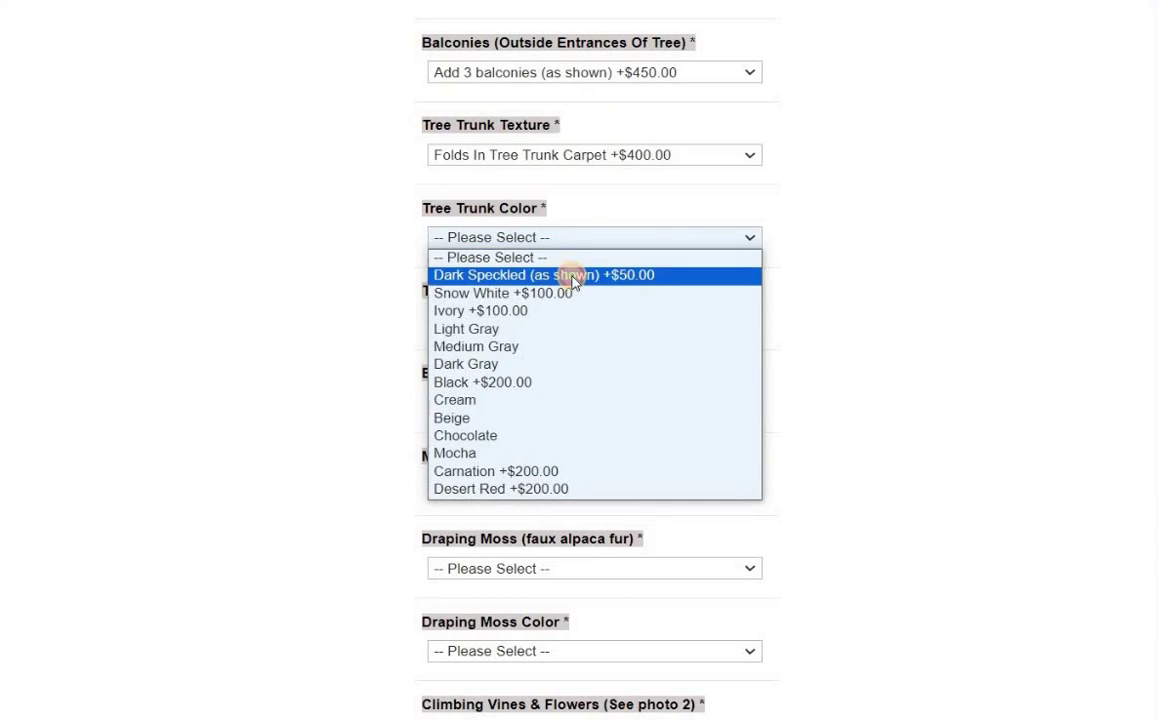
pyautogui.click(580, 274)
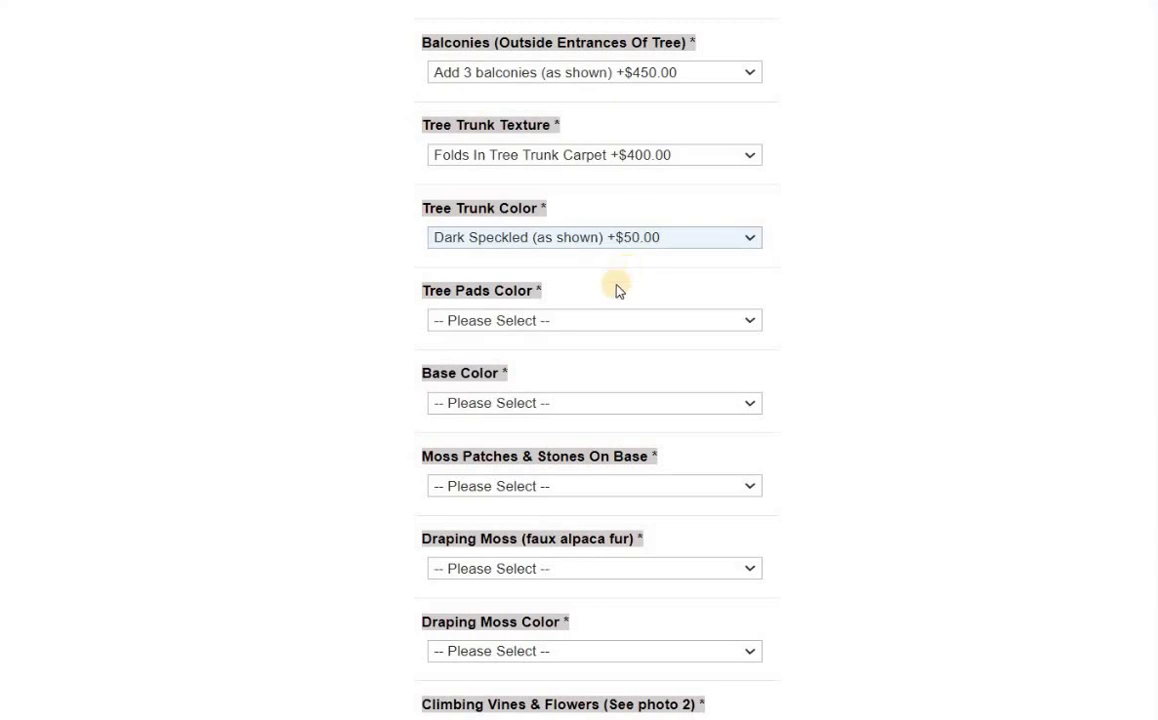
# - Set the Tree Pads Color to Olive Green (as shown) and the Base Color to Moss Green (as shown)
pyautogui.click(600, 321)
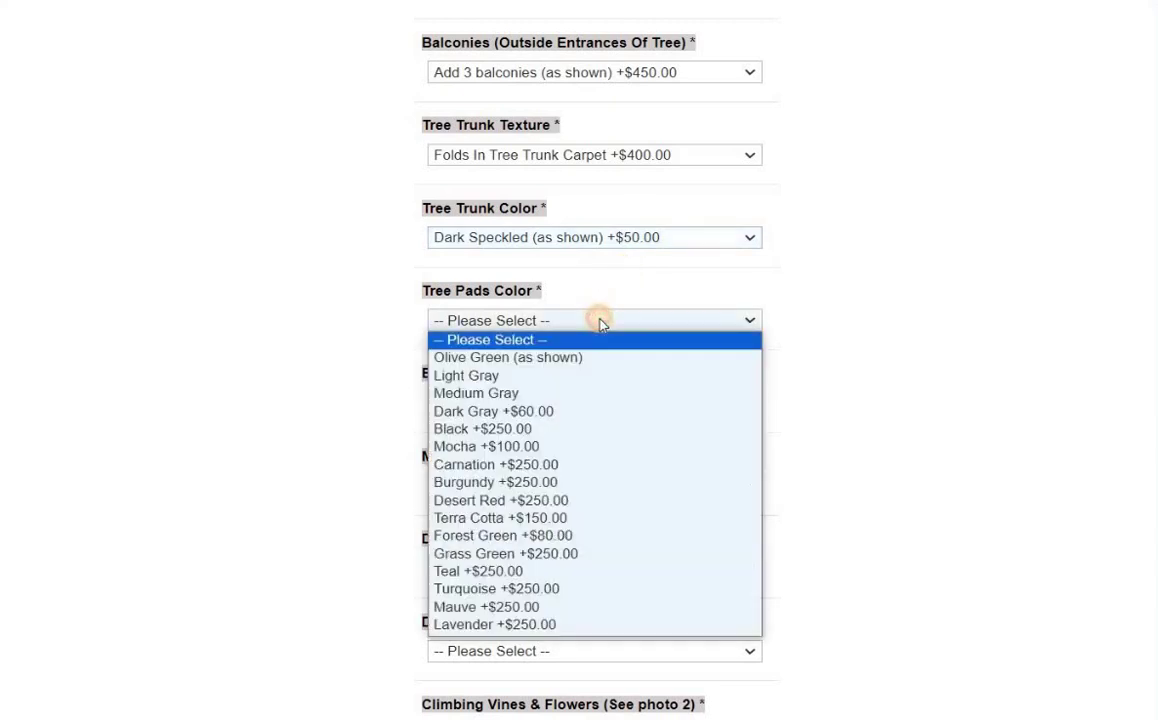
pyautogui.click(568, 358)
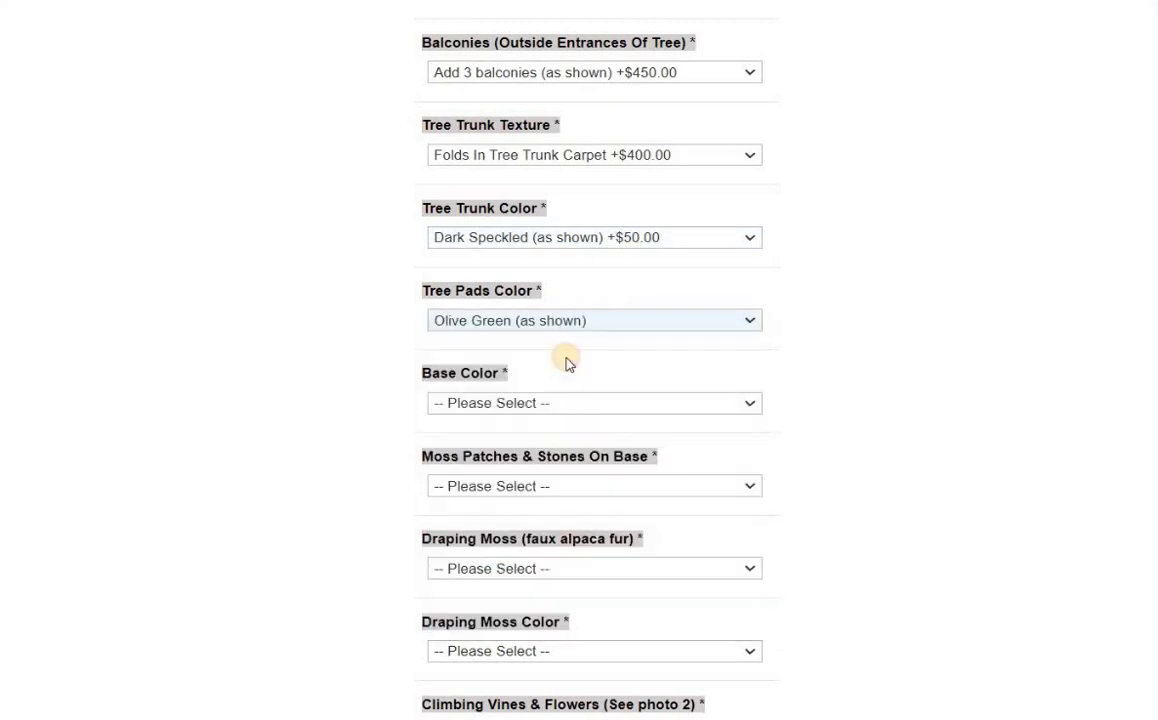
pyautogui.scroll(-2, 583, 282)
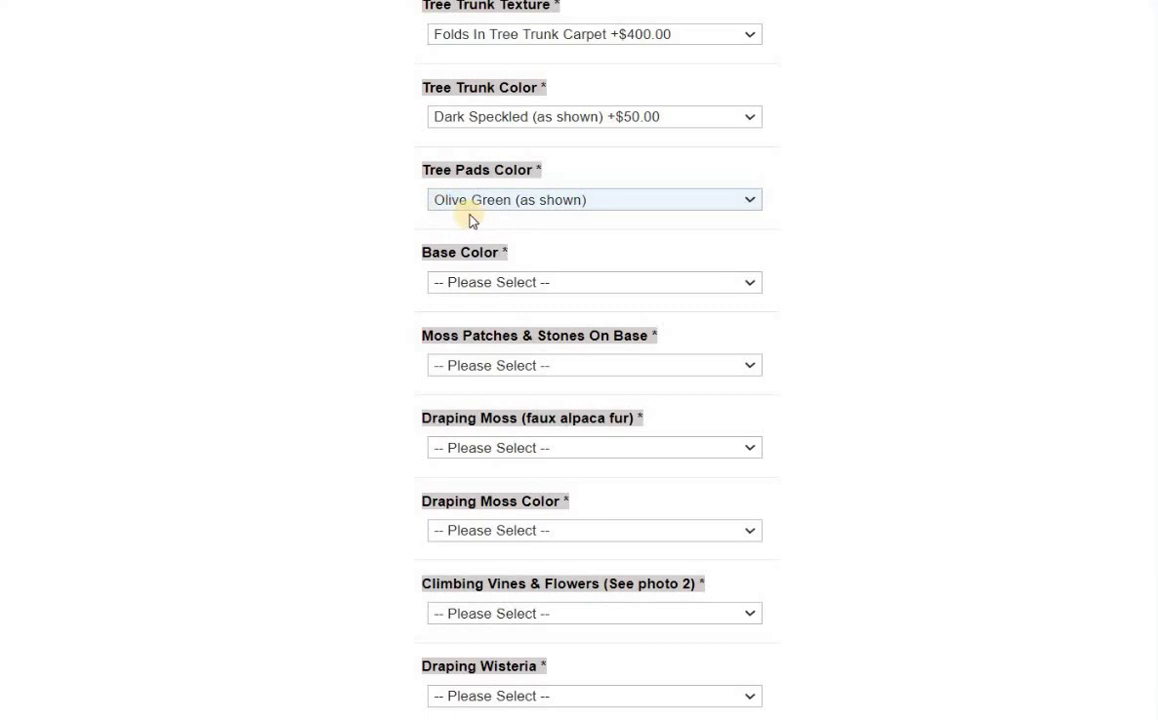
pyautogui.click(553, 284)
pyautogui.click(527, 320)
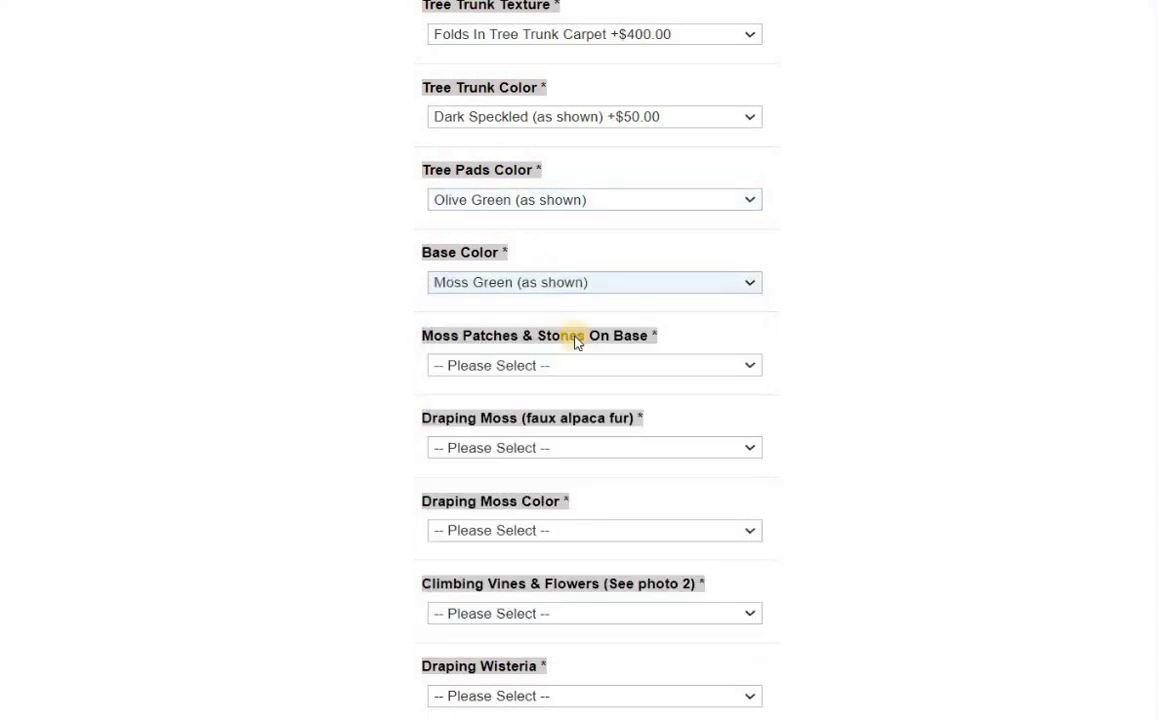
# - Examine the tree's base in the main product photo to judge the moss patches and stones on it
pyautogui.scroll(5, 252, 411)
pyautogui.scroll(5, 252, 411)
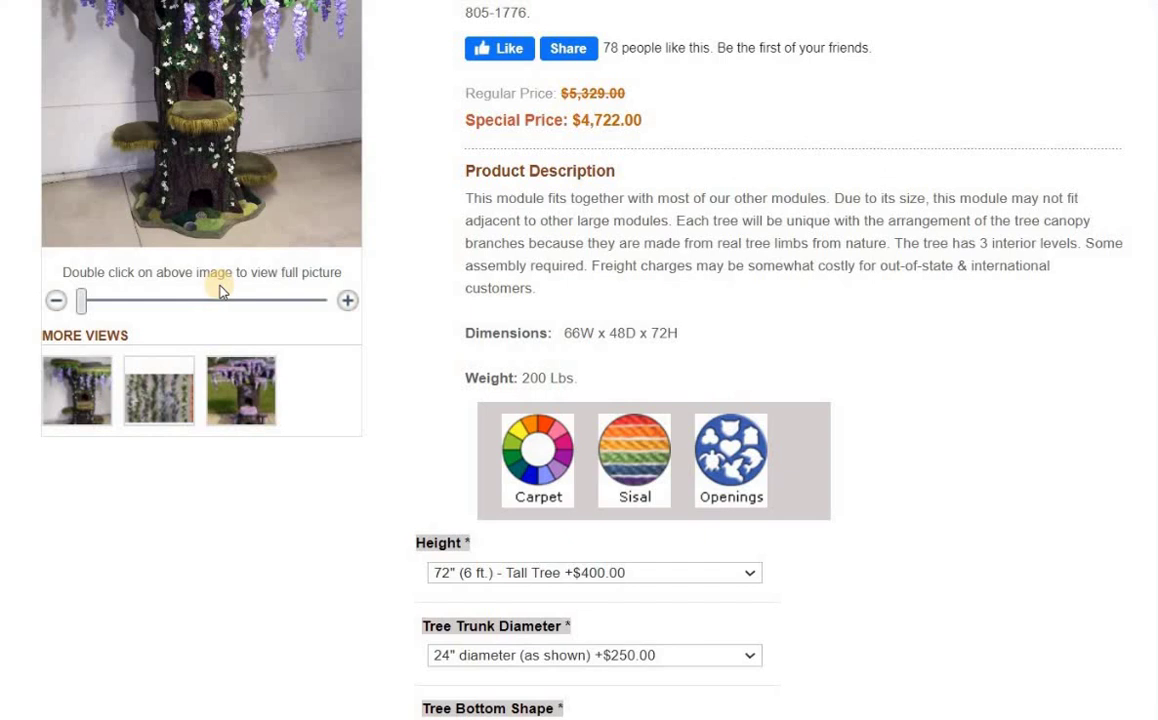
pyautogui.scroll(-6, 517, 388)
pyautogui.scroll(9, 545, 352)
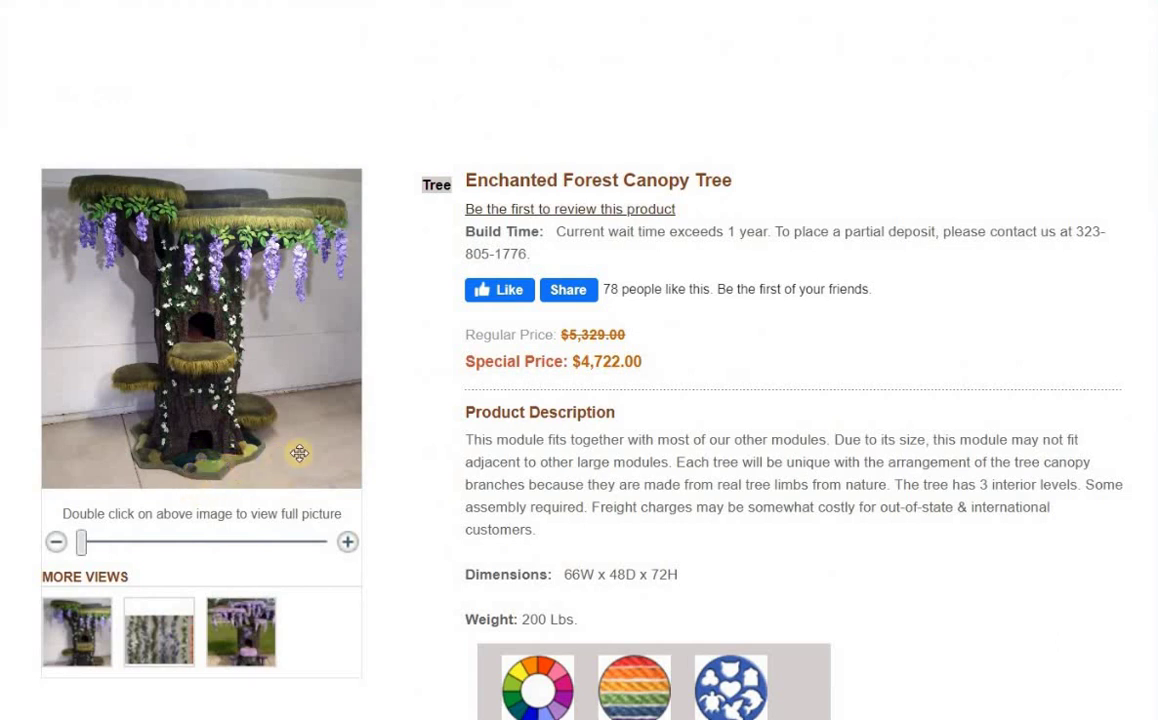
pyautogui.scroll(-1, 422, 480)
pyautogui.scroll(-12, 422, 480)
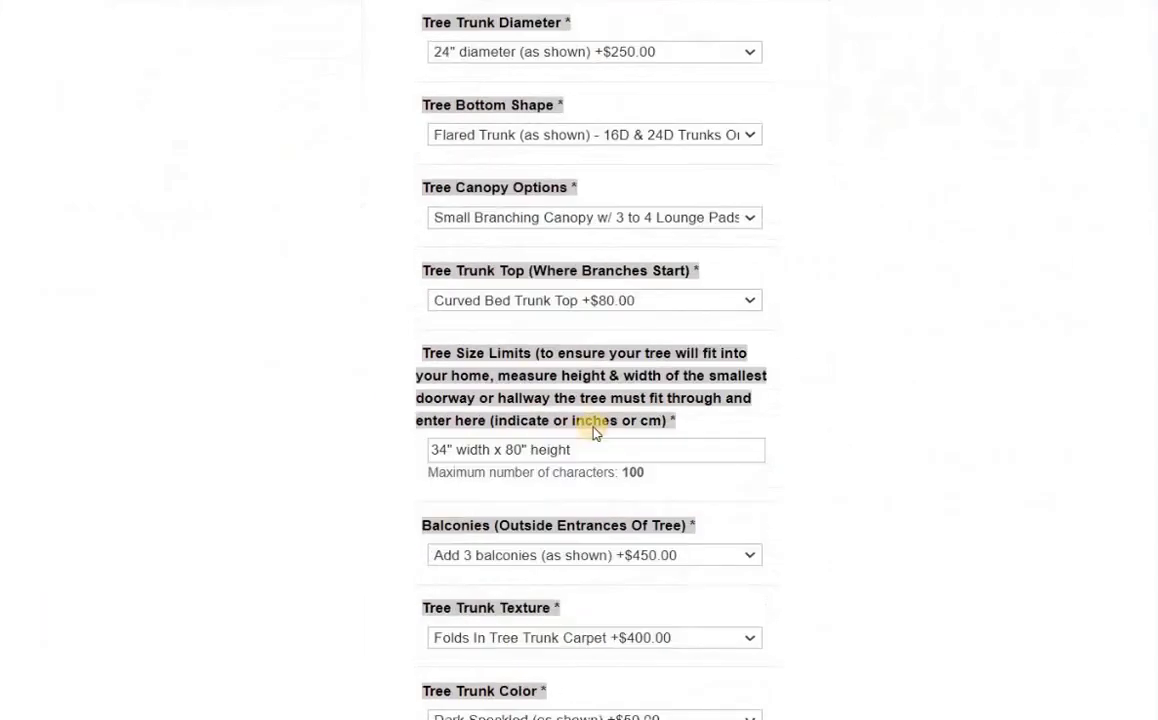
pyautogui.scroll(-2, 579, 442)
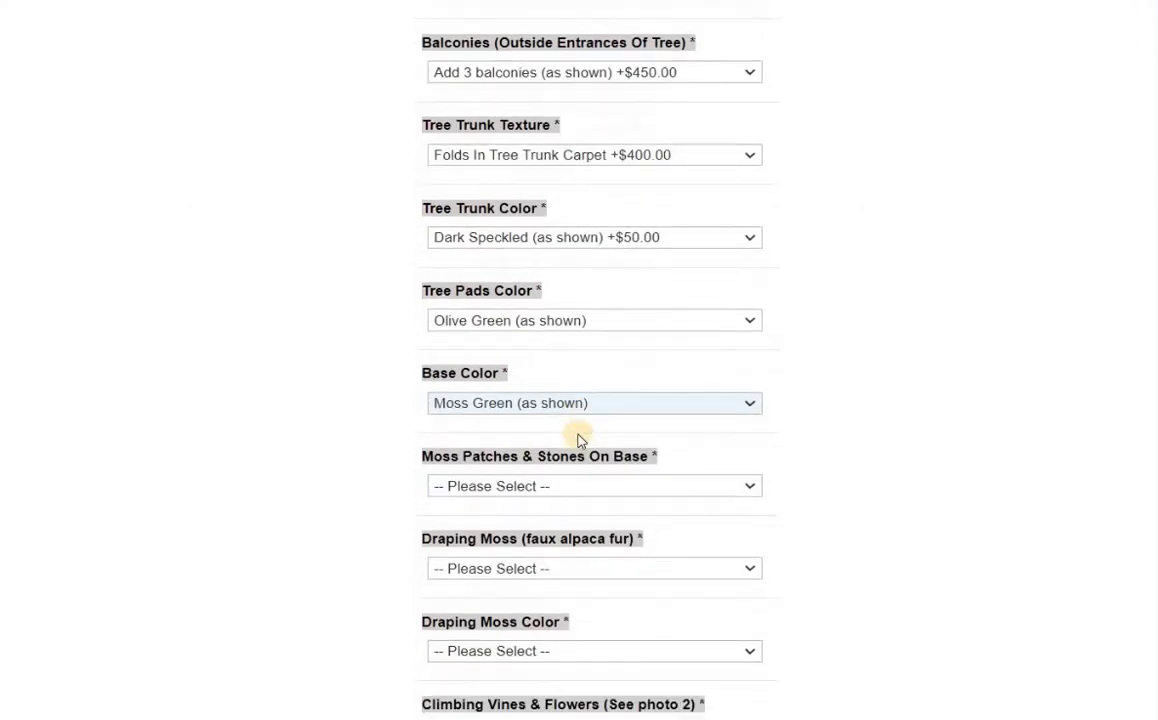
pyautogui.scroll(-1, 625, 440)
pyautogui.scroll(-1, 621, 430)
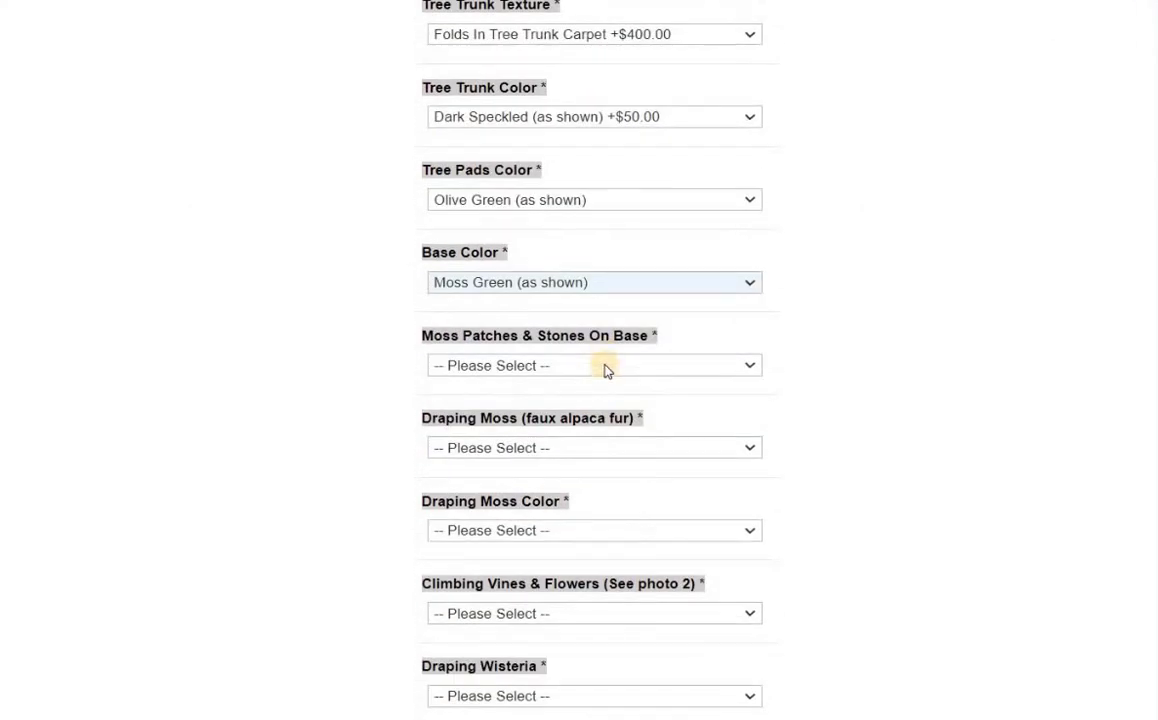
# - Set Moss Patches & Stones On Base to Dense moss patches & 3 stones, comparing the choices with the main product photo
pyautogui.click(605, 366)
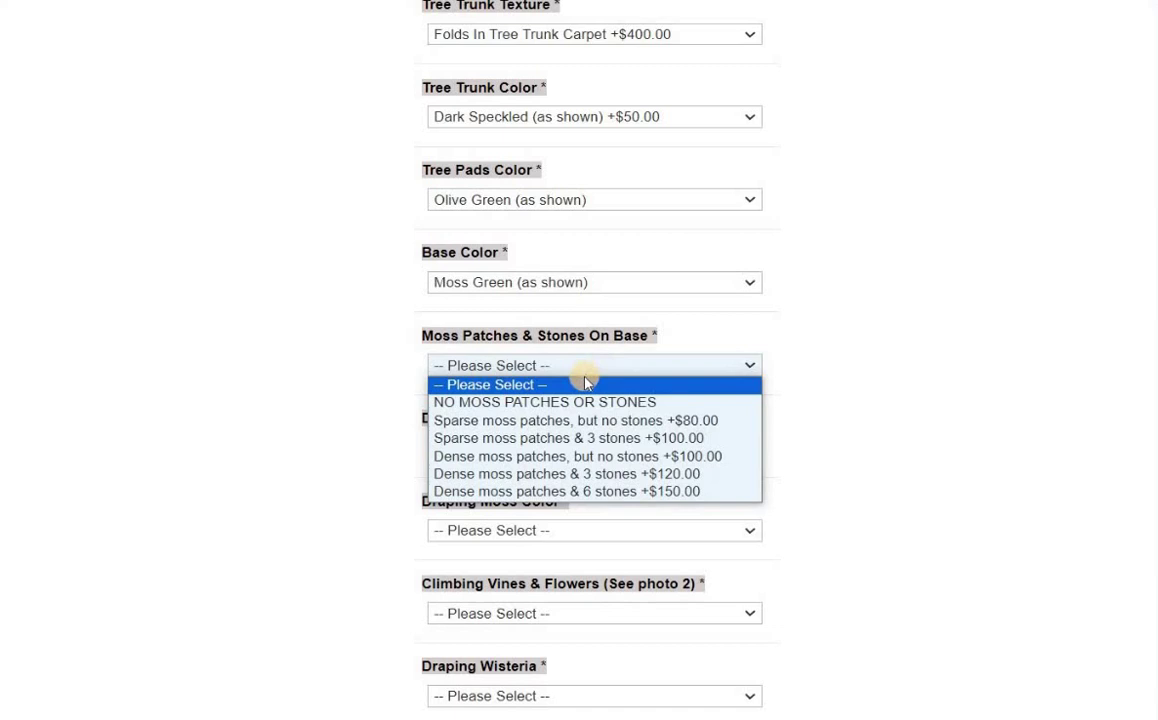
pyautogui.scroll(10, 283, 362)
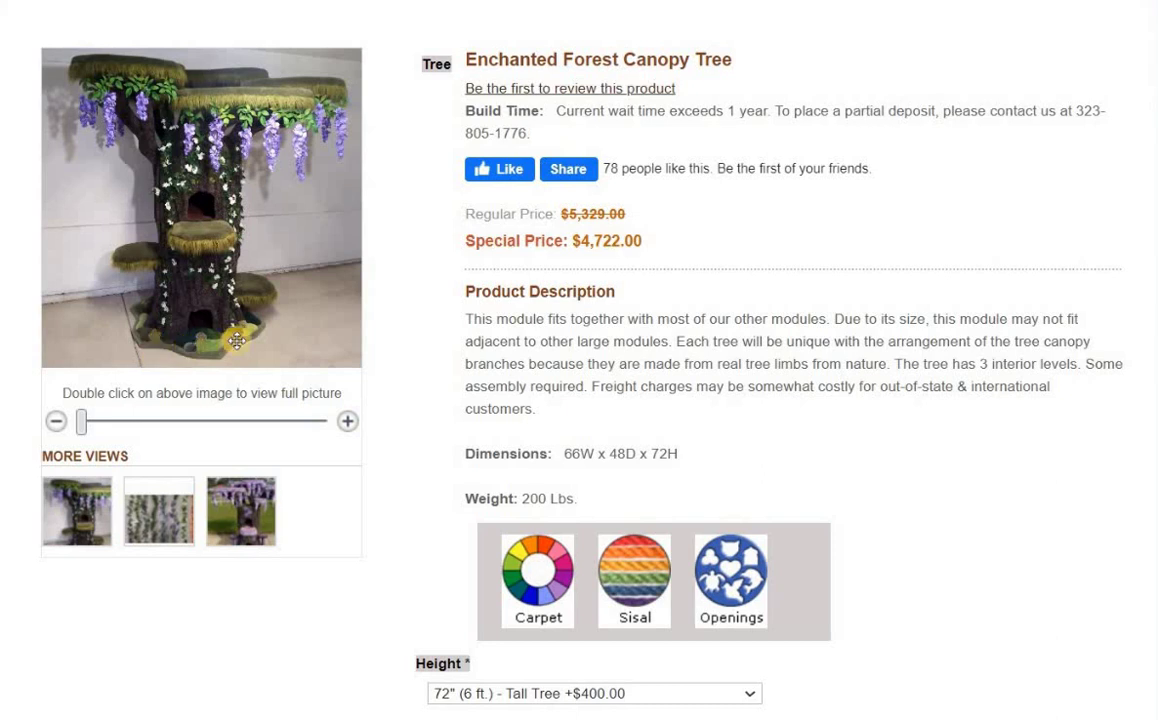
pyautogui.scroll(-8, 429, 445)
pyautogui.scroll(-3, 582, 439)
pyautogui.scroll(-1, 646, 413)
pyautogui.scroll(-4, 646, 413)
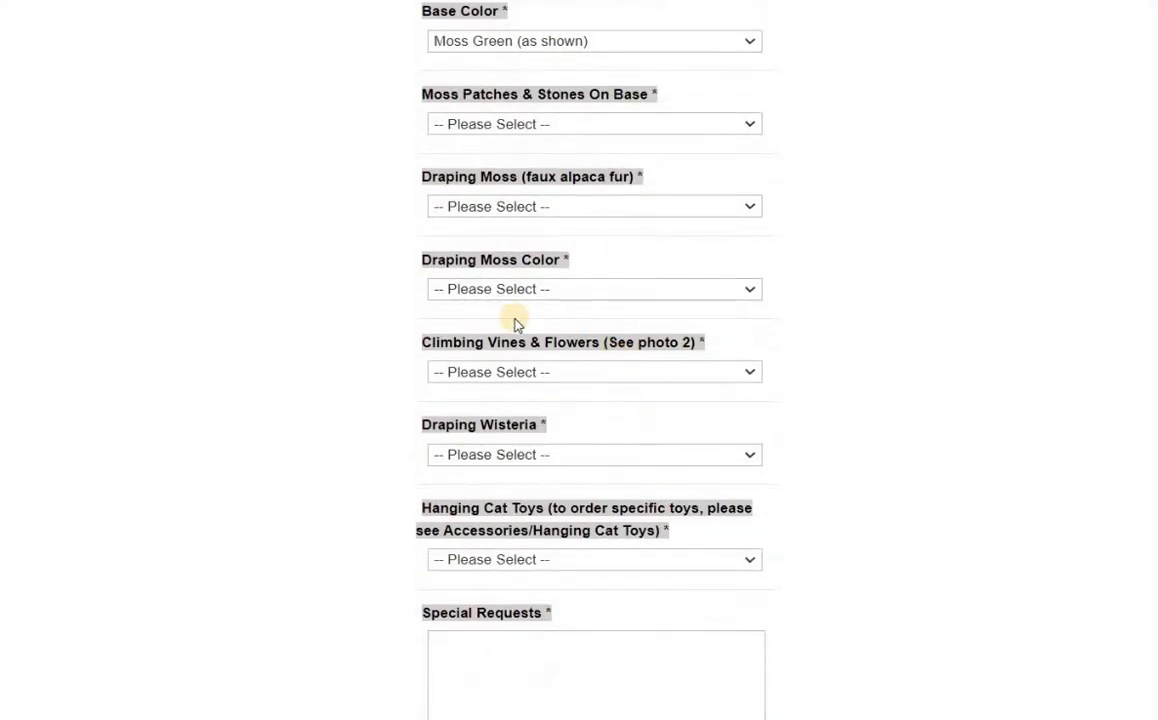
pyautogui.scroll(1, 550, 249)
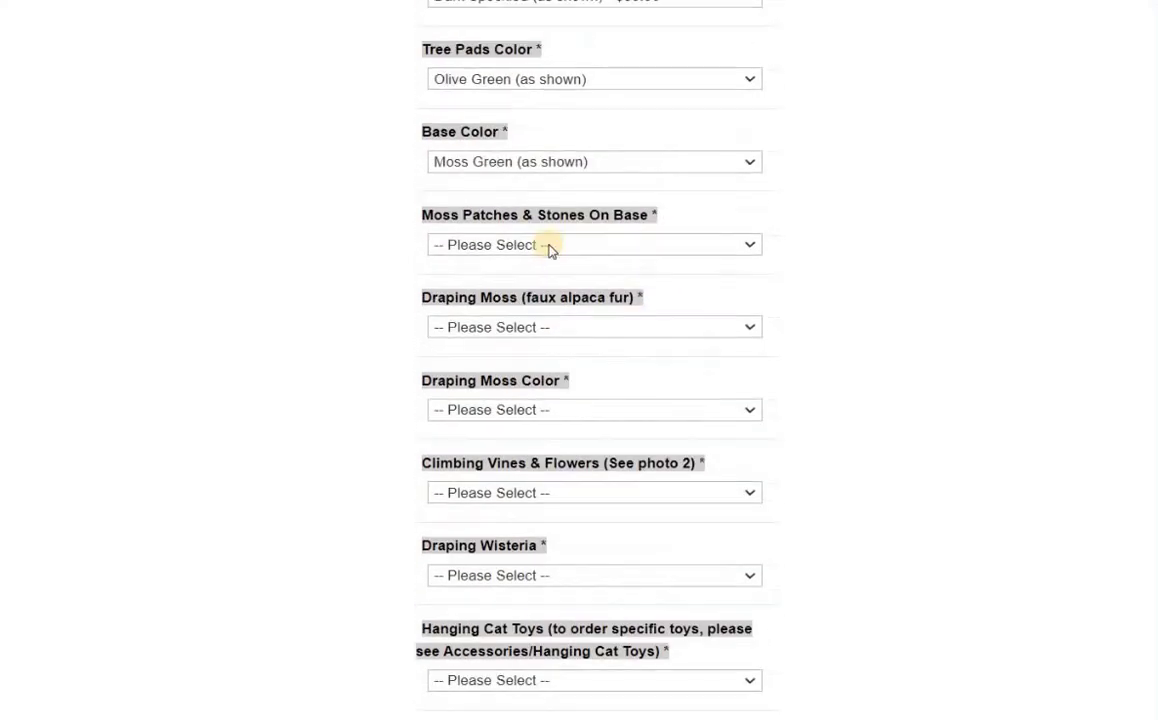
pyautogui.click(550, 245)
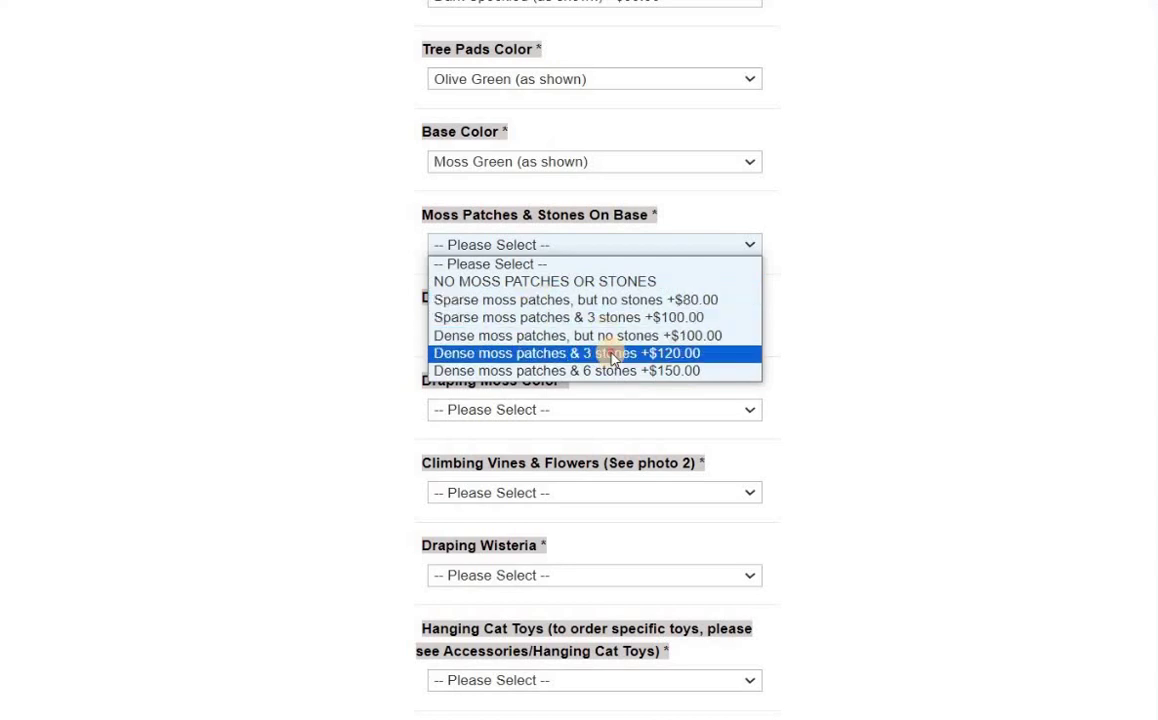
pyautogui.click(612, 358)
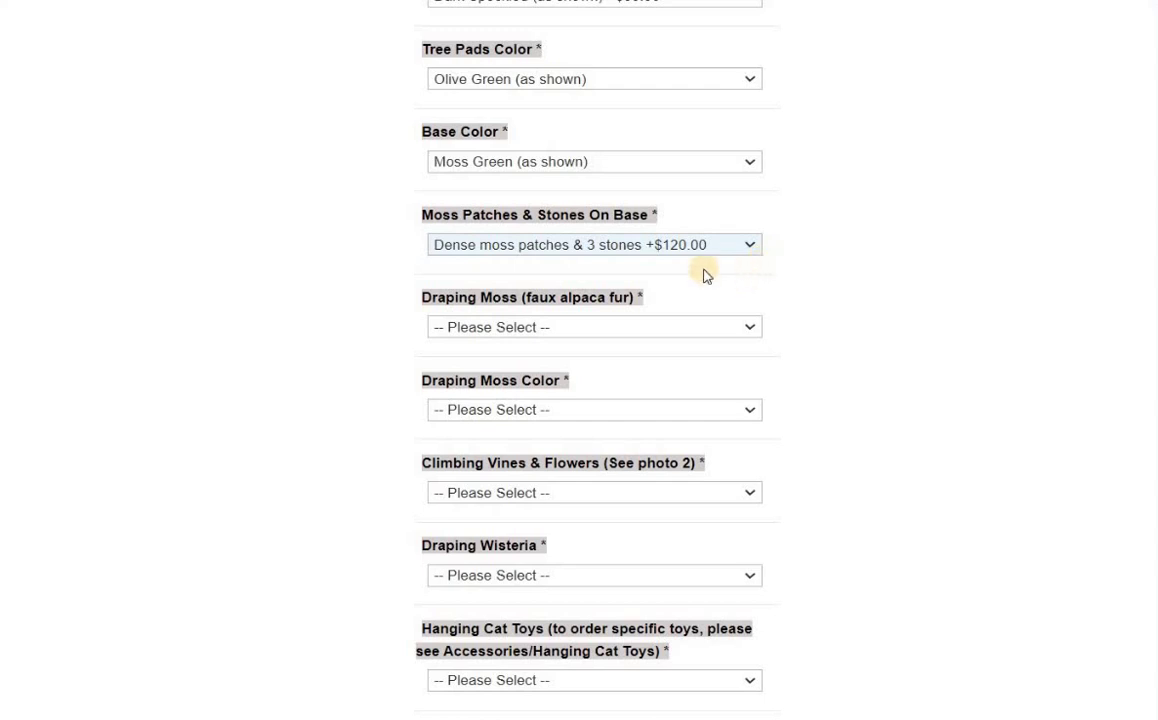
# - Set Draping Moss to Draping Moss on Tree Pads & Balconies (as shown), comparing it with the main product photo
pyautogui.click(750, 328)
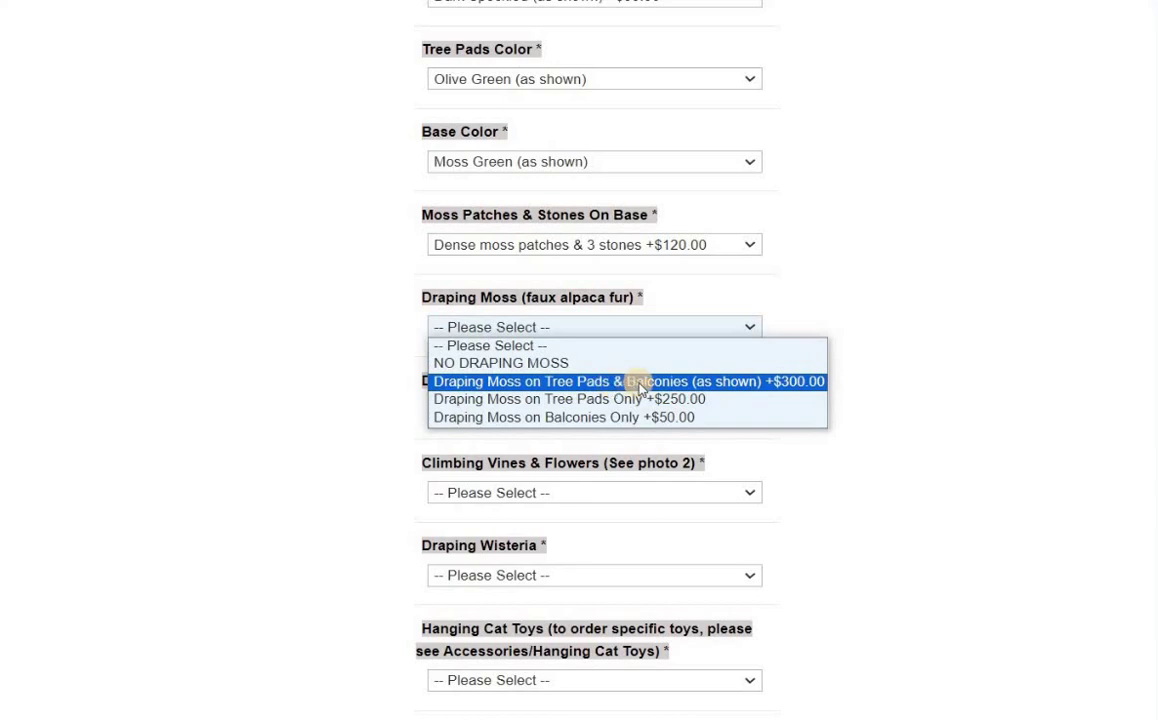
pyautogui.click(646, 386)
pyautogui.scroll(15, 360, 400)
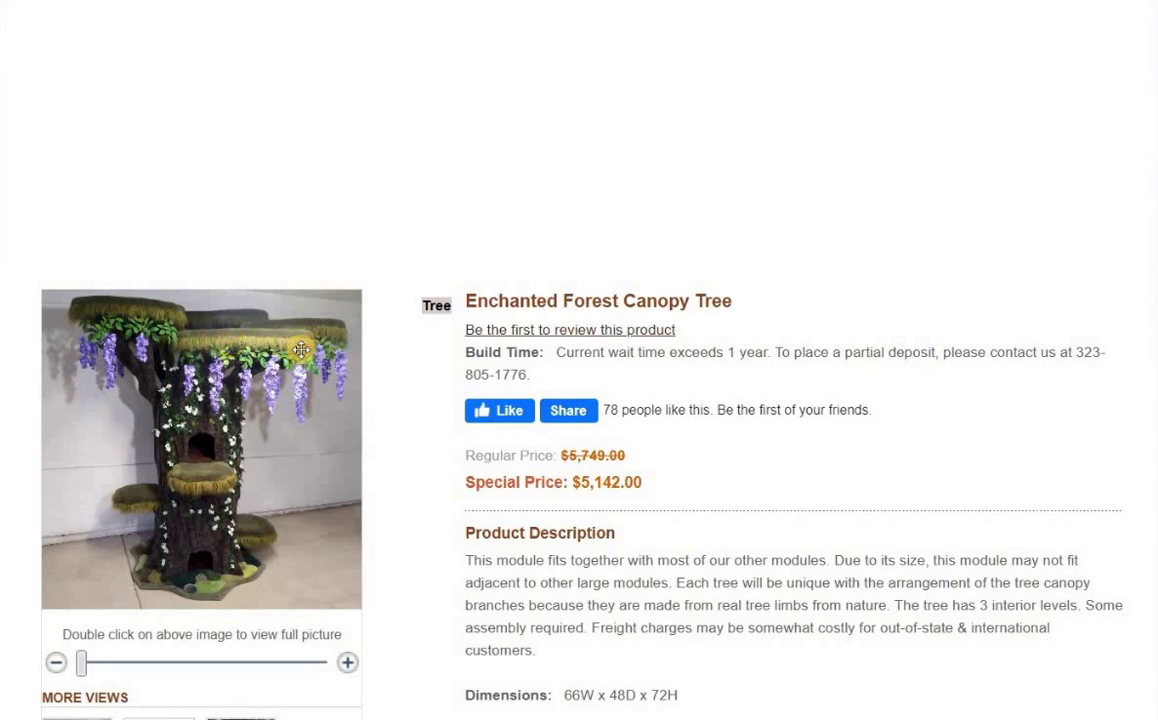
pyautogui.scroll(-7, 415, 454)
pyautogui.scroll(-6, 430, 450)
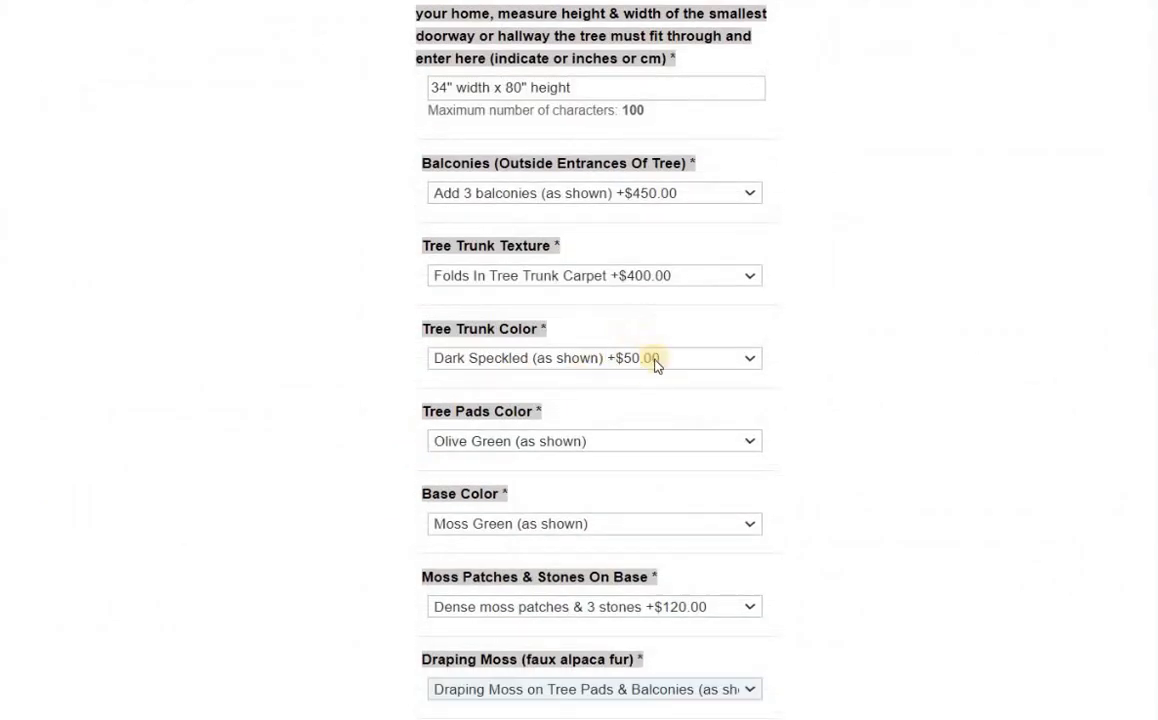
pyautogui.scroll(-4, 628, 458)
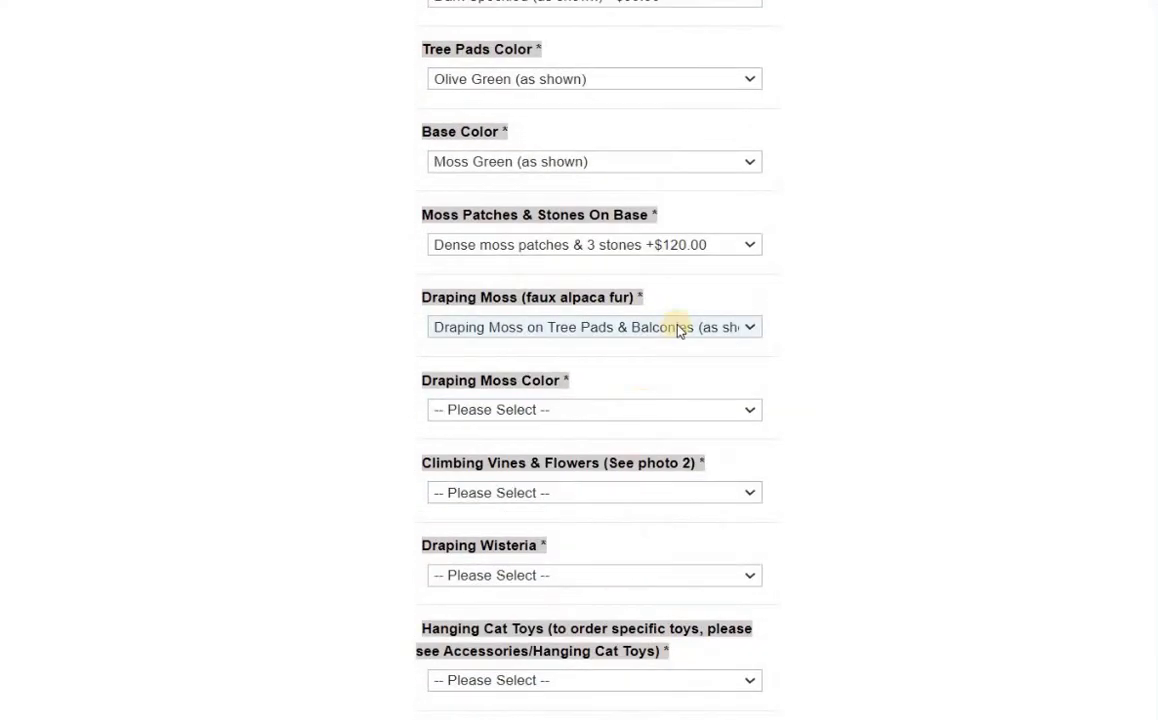
pyautogui.click(755, 335)
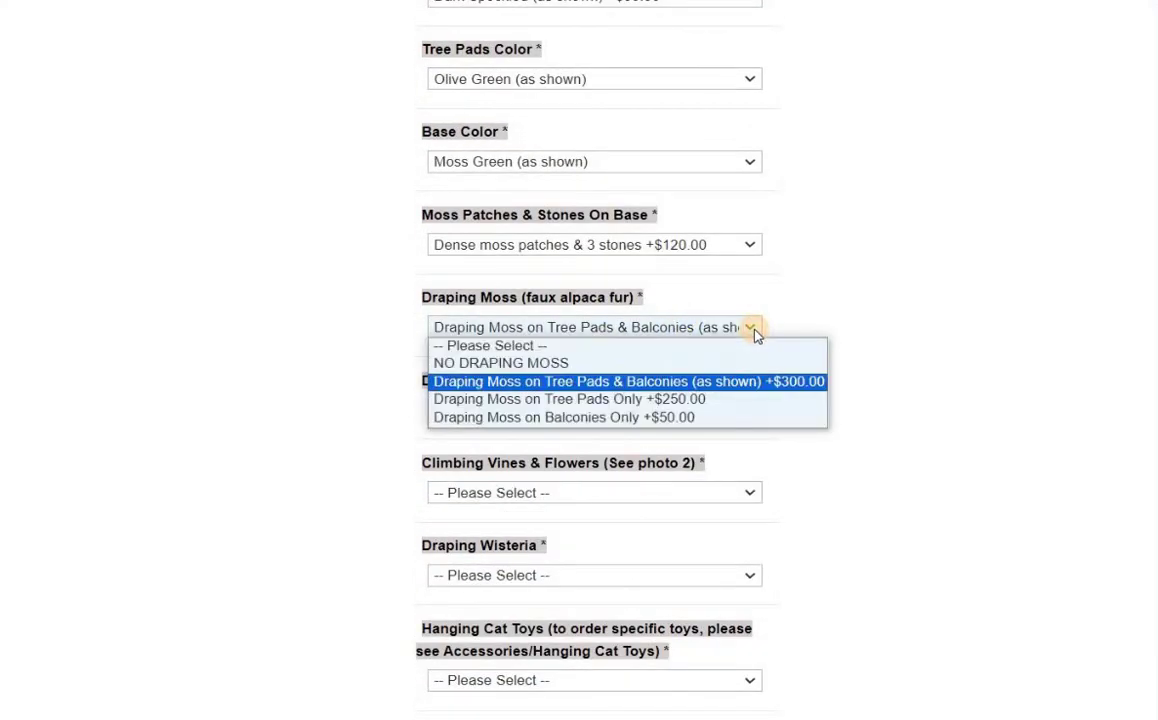
pyautogui.click(798, 382)
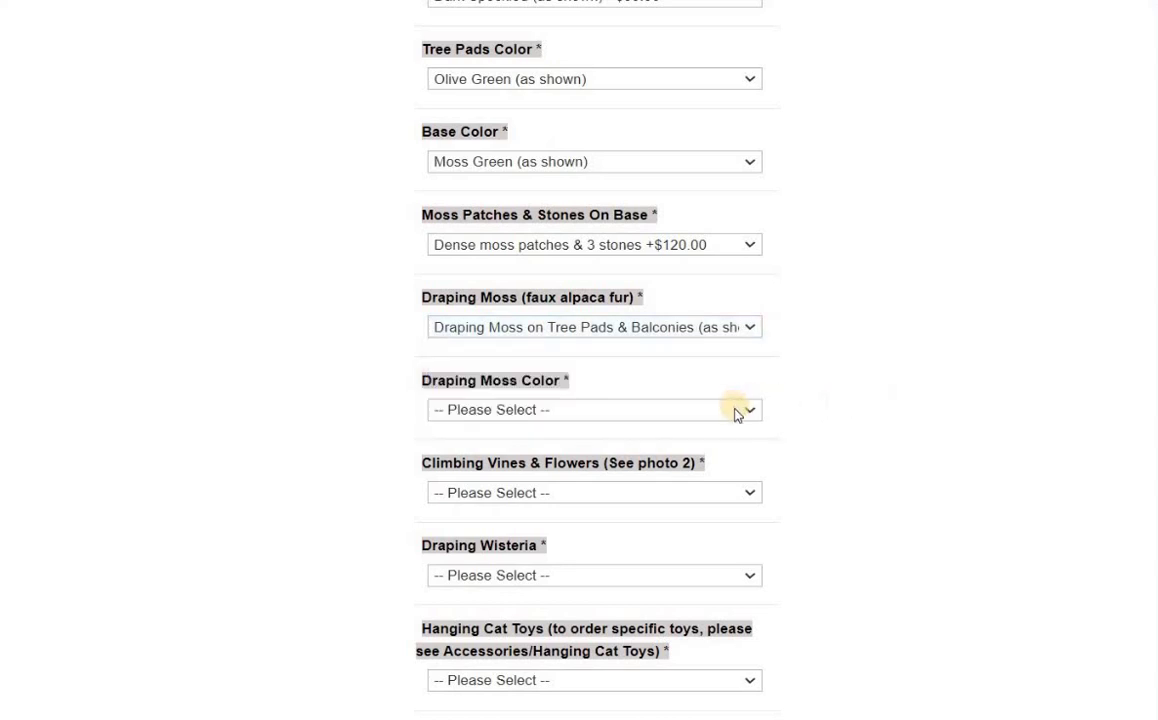
# - Set the Draping Moss Color to Green and look over the other available moss colors
pyautogui.click(736, 411)
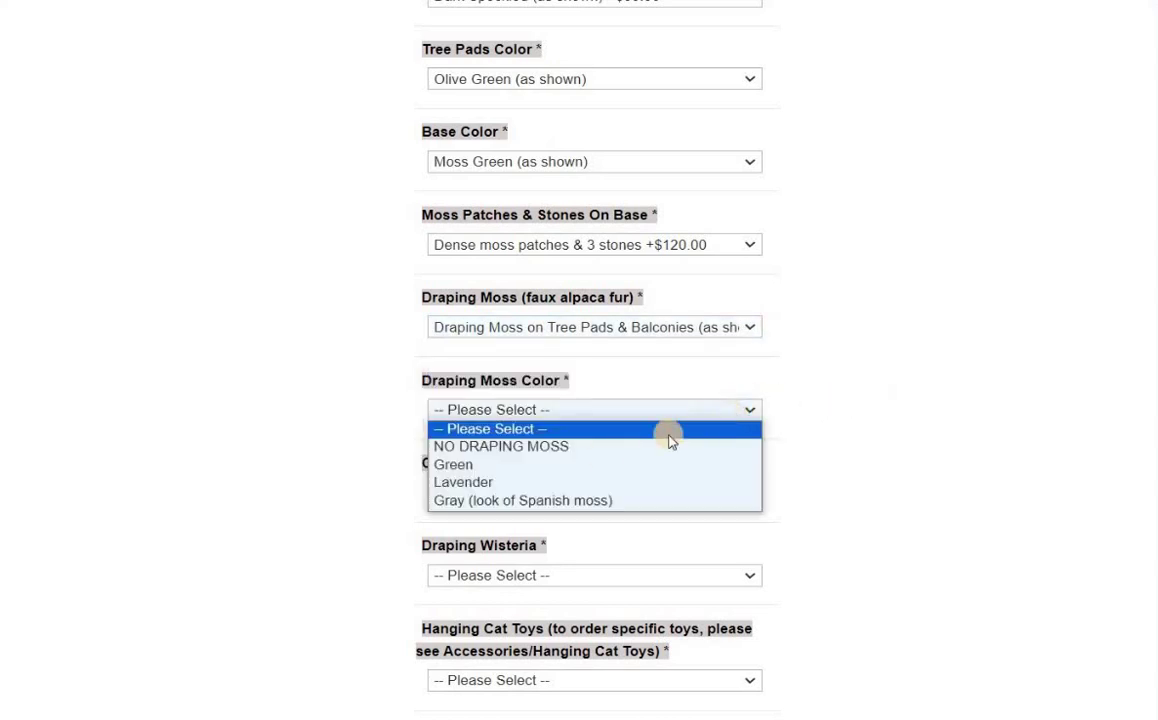
pyautogui.click(553, 467)
pyautogui.click(610, 411)
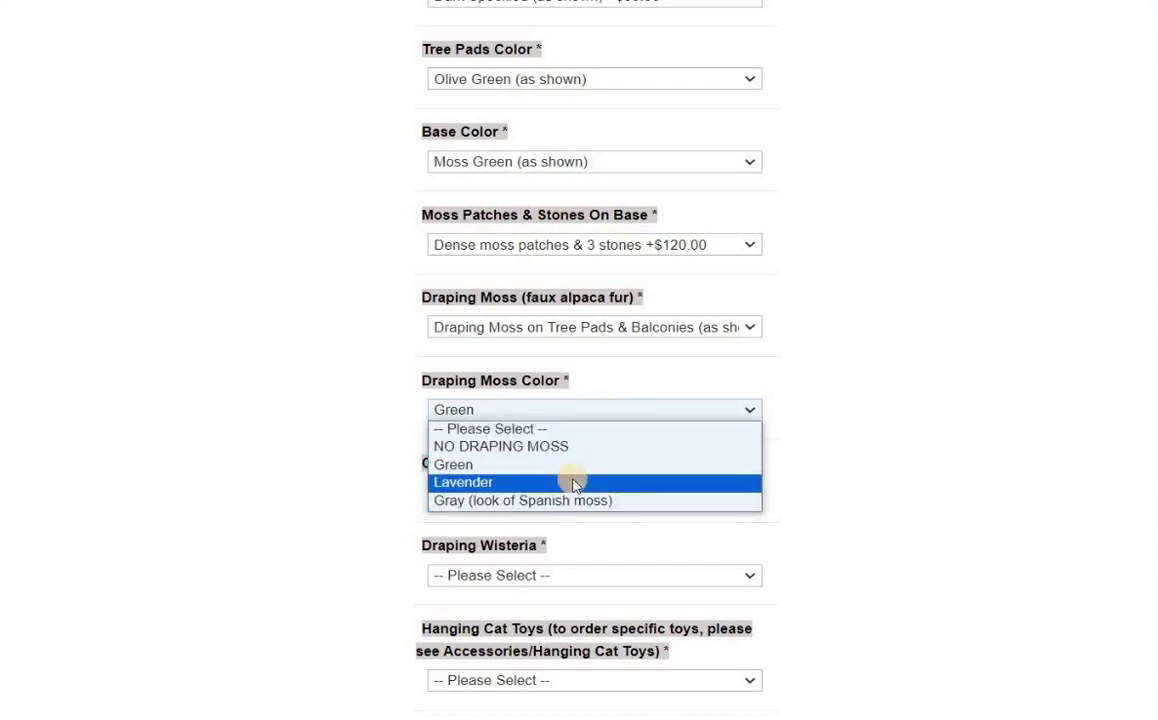
pyautogui.click(806, 455)
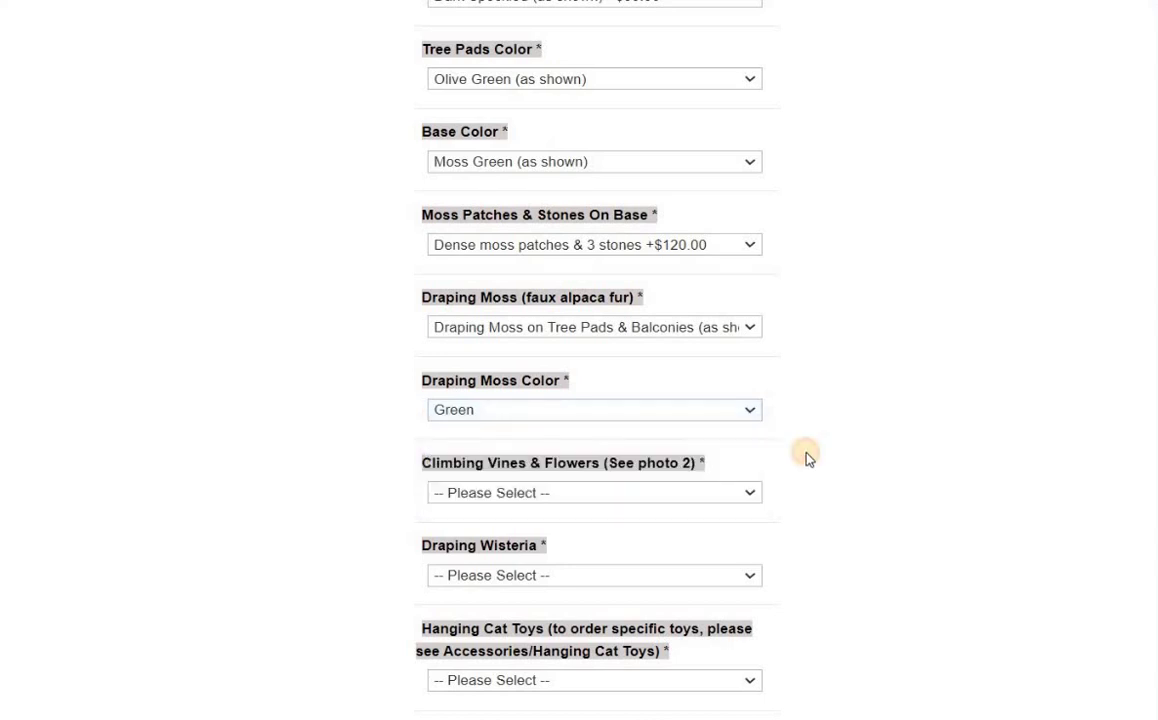
# - Set Climbing Vines & Flowers to English Ivy w/ white flowers (as shown) and Draping Wisteria to Purple Wisteria
pyautogui.click(750, 495)
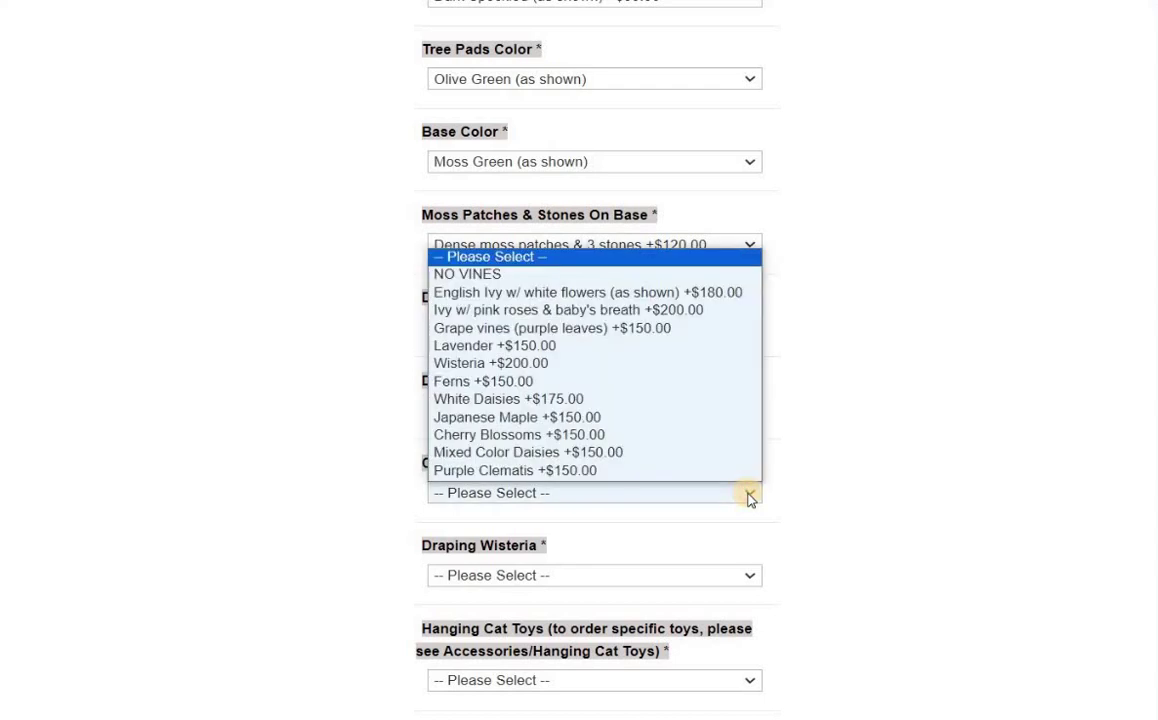
pyautogui.click(609, 292)
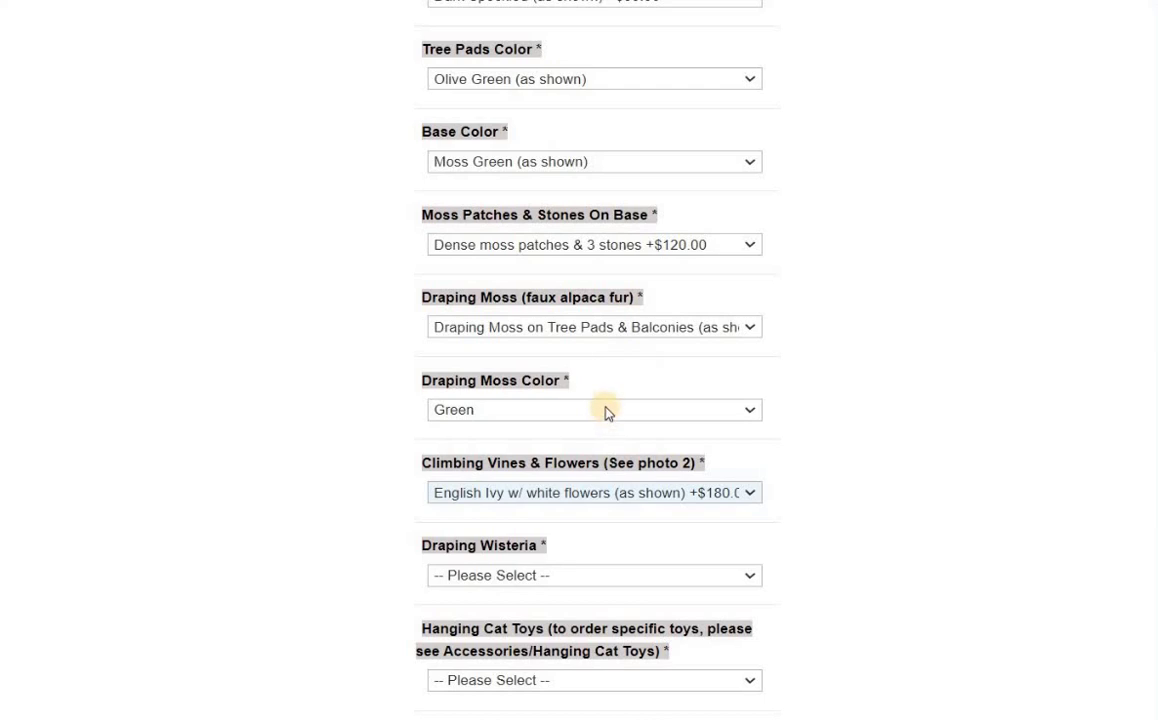
pyautogui.scroll(-3, 630, 415)
pyautogui.click(590, 456)
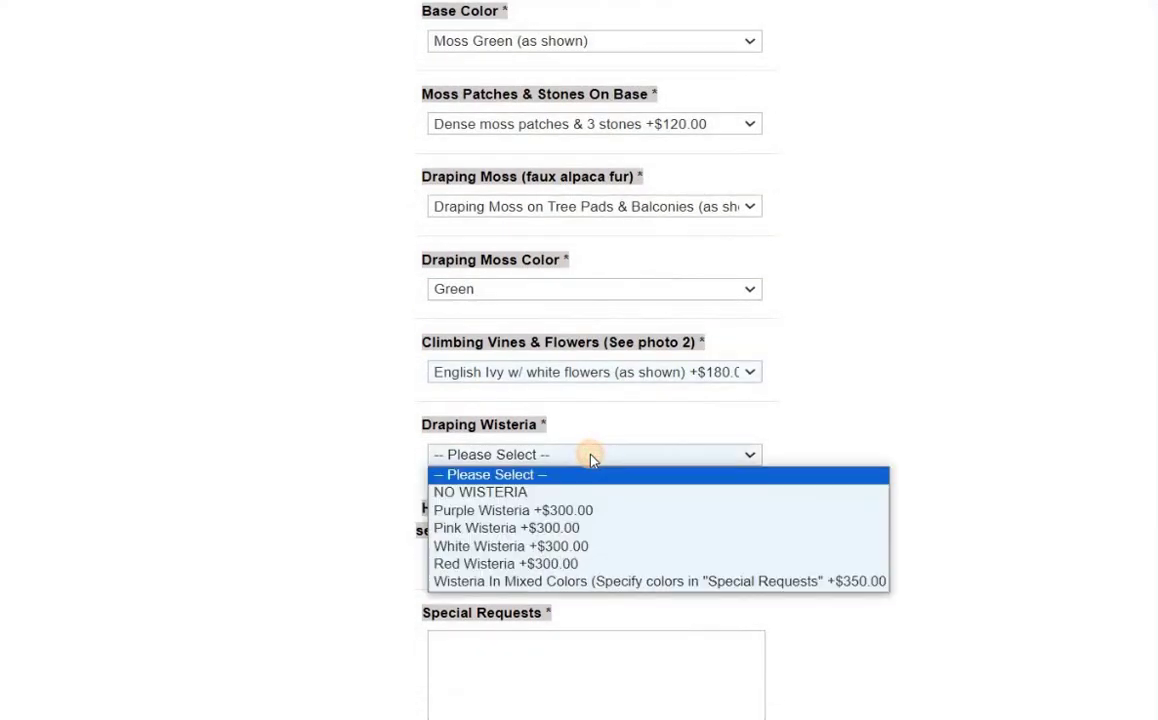
pyautogui.click(579, 511)
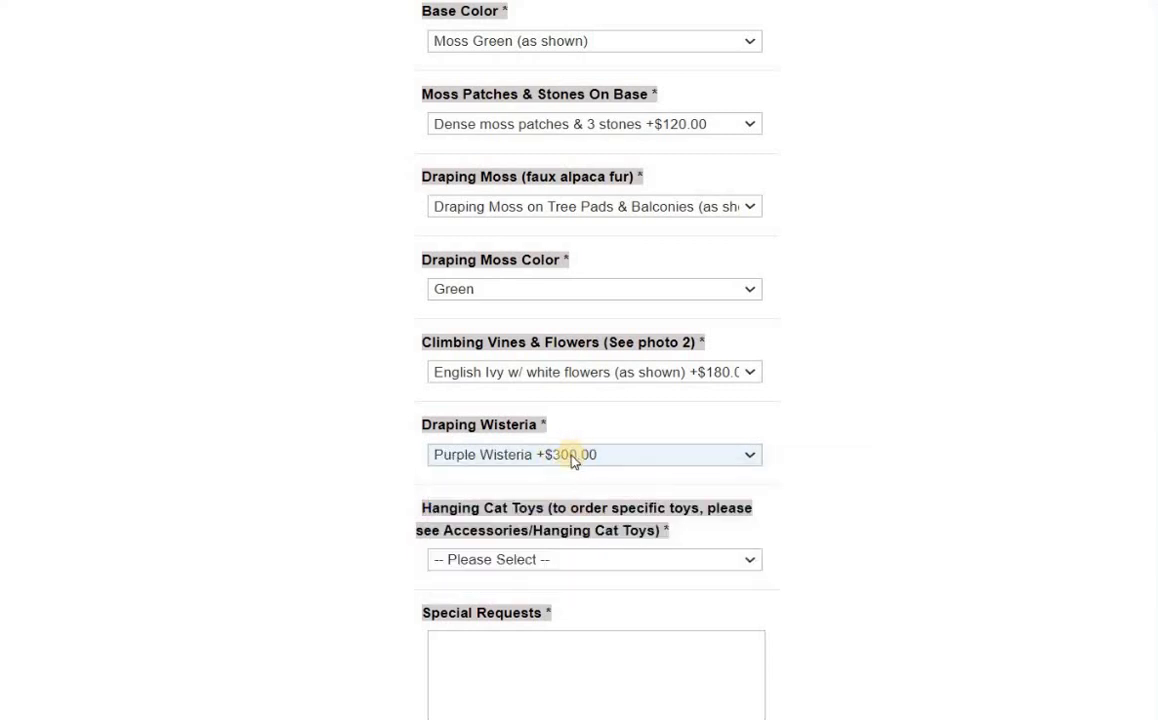
# - Examine the wisteria in the main product photo and review the chosen options down to the end of the order form
pyautogui.scroll(15, 318, 431)
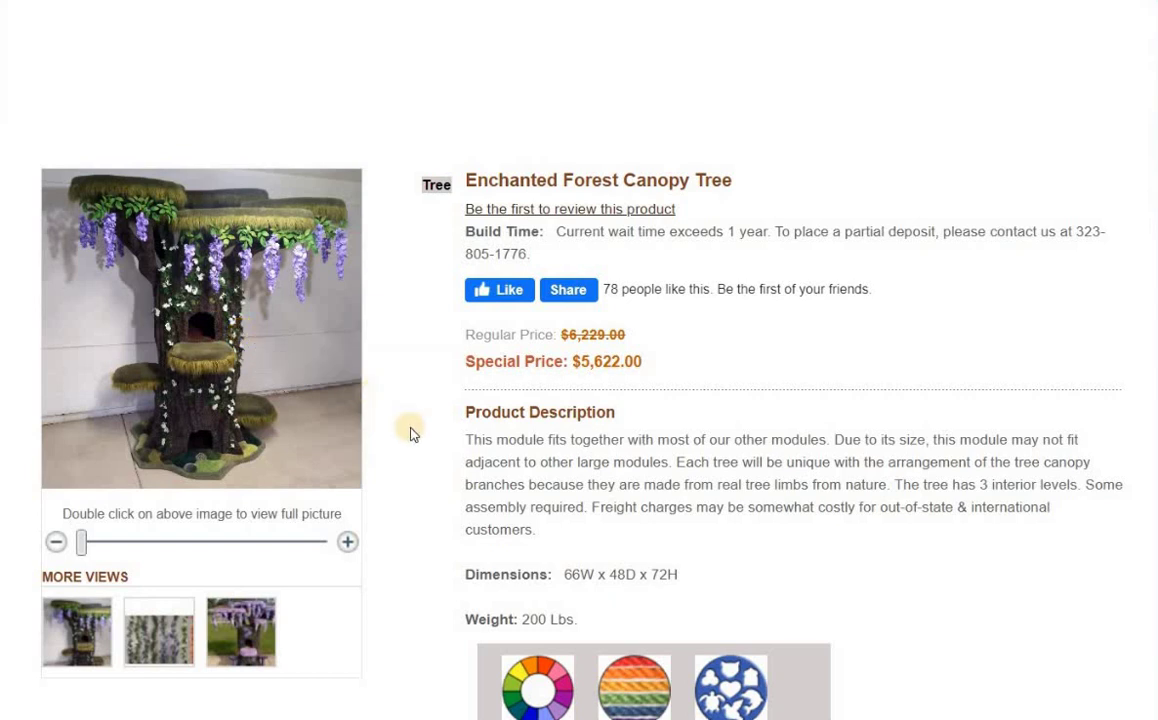
pyautogui.scroll(-5, 410, 433)
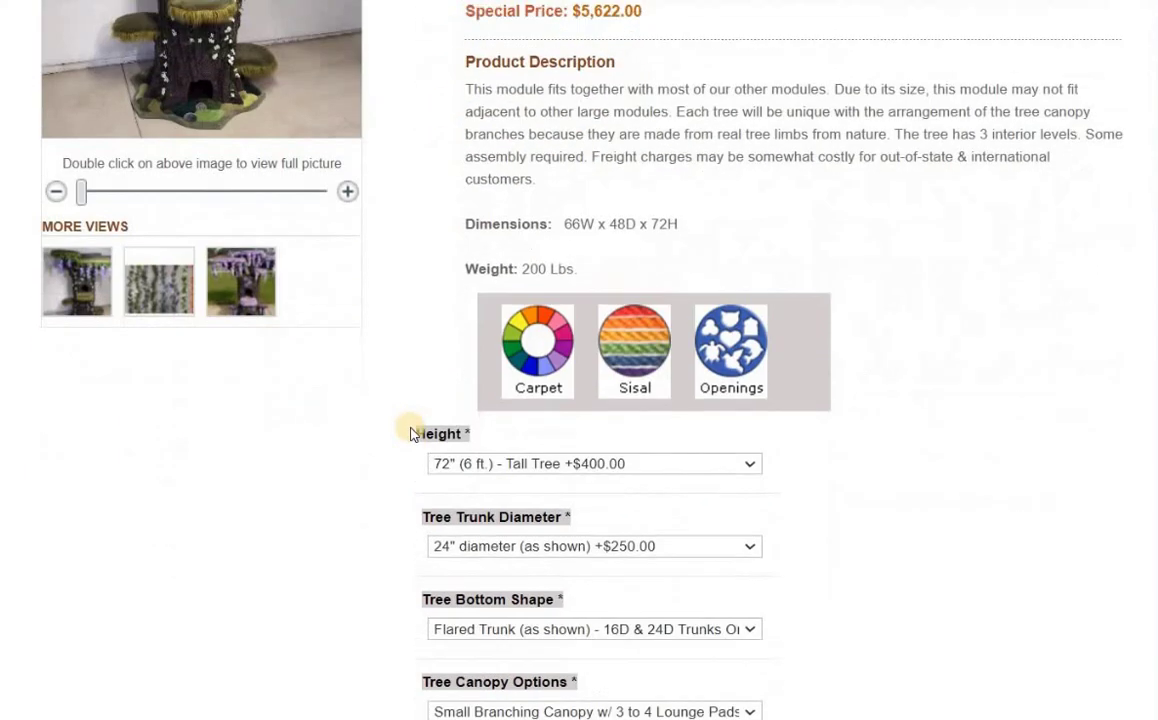
pyautogui.scroll(-5, 410, 433)
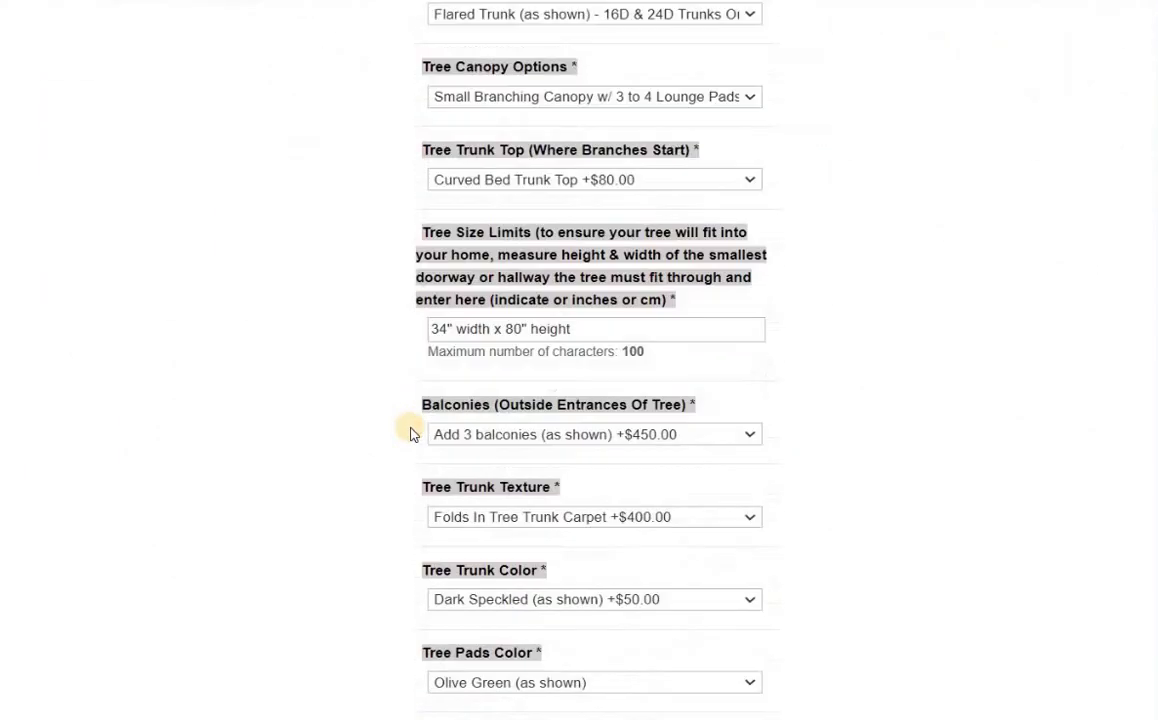
pyautogui.scroll(-3, 821, 415)
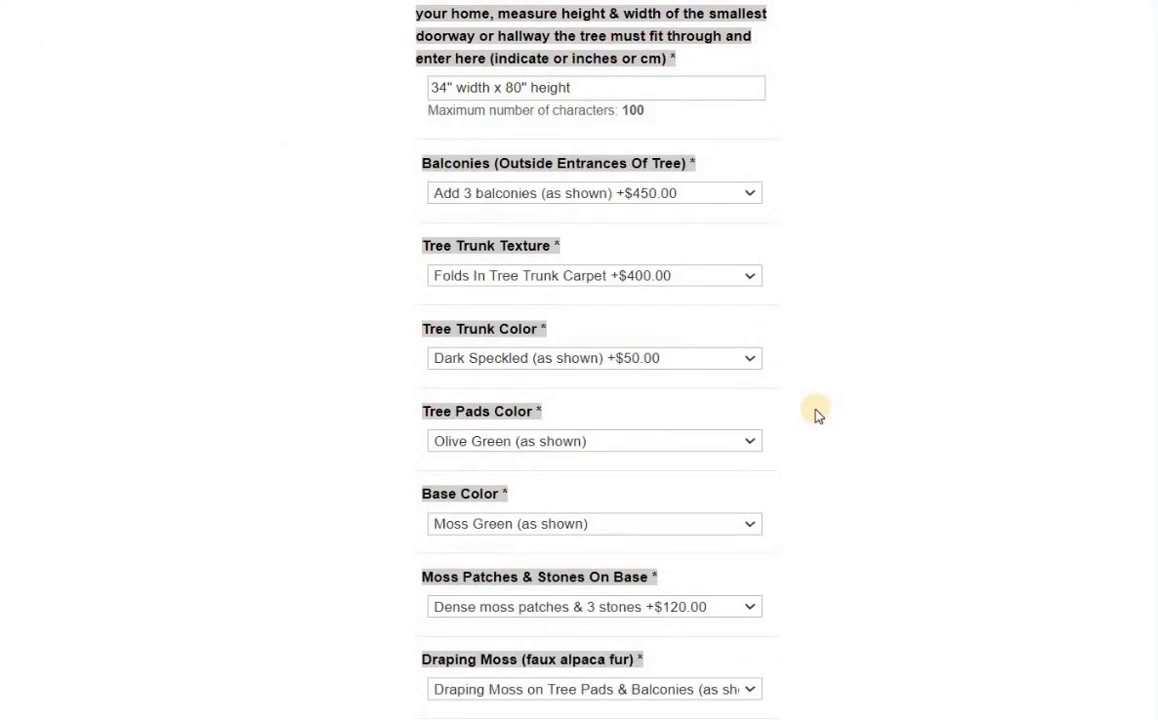
pyautogui.scroll(-1, 818, 405)
pyautogui.scroll(-3, 818, 397)
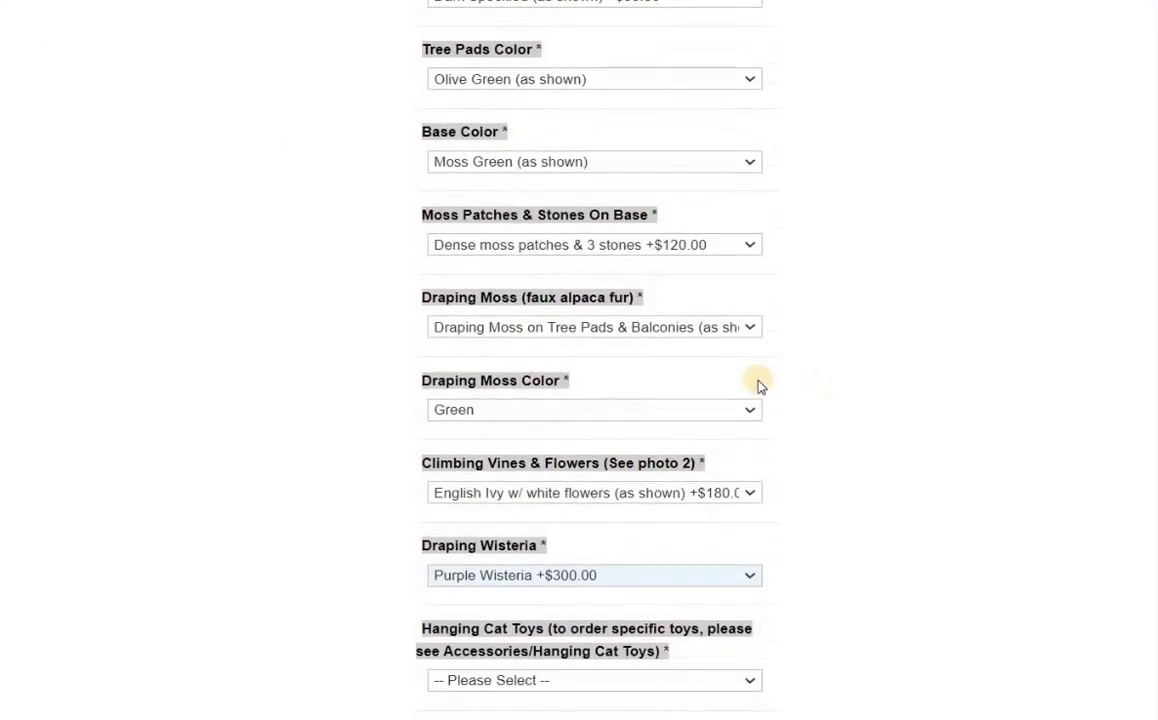
pyautogui.scroll(-1, 574, 450)
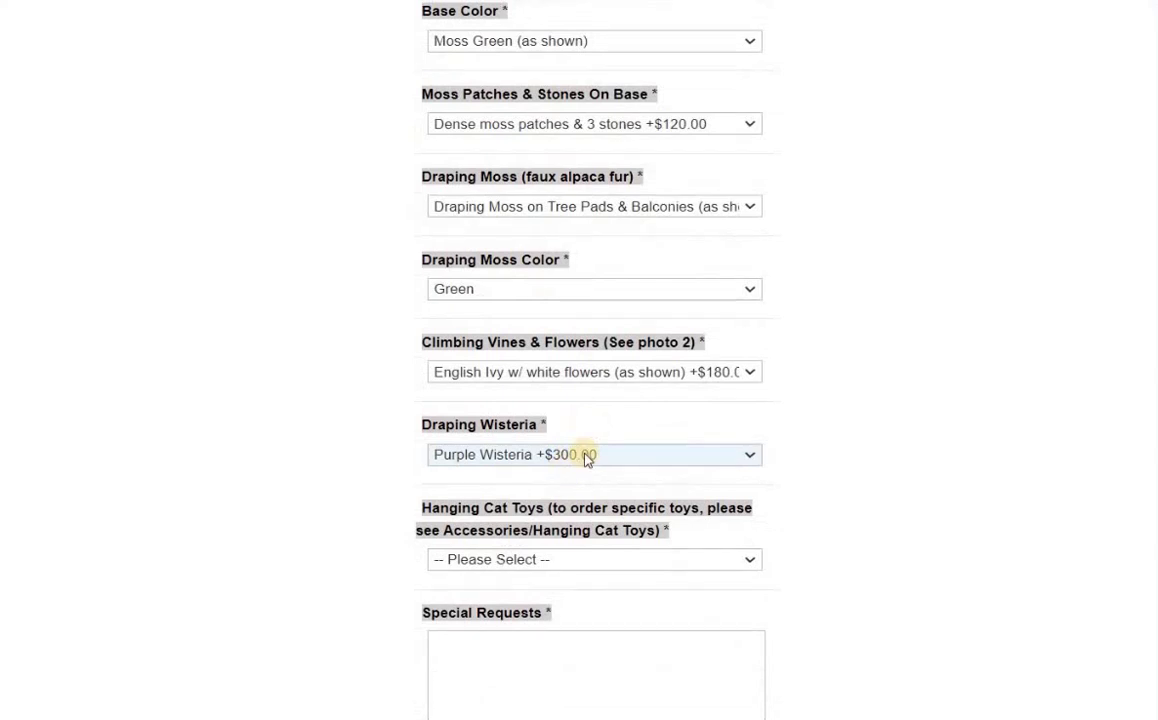
pyautogui.scroll(-2, 580, 440)
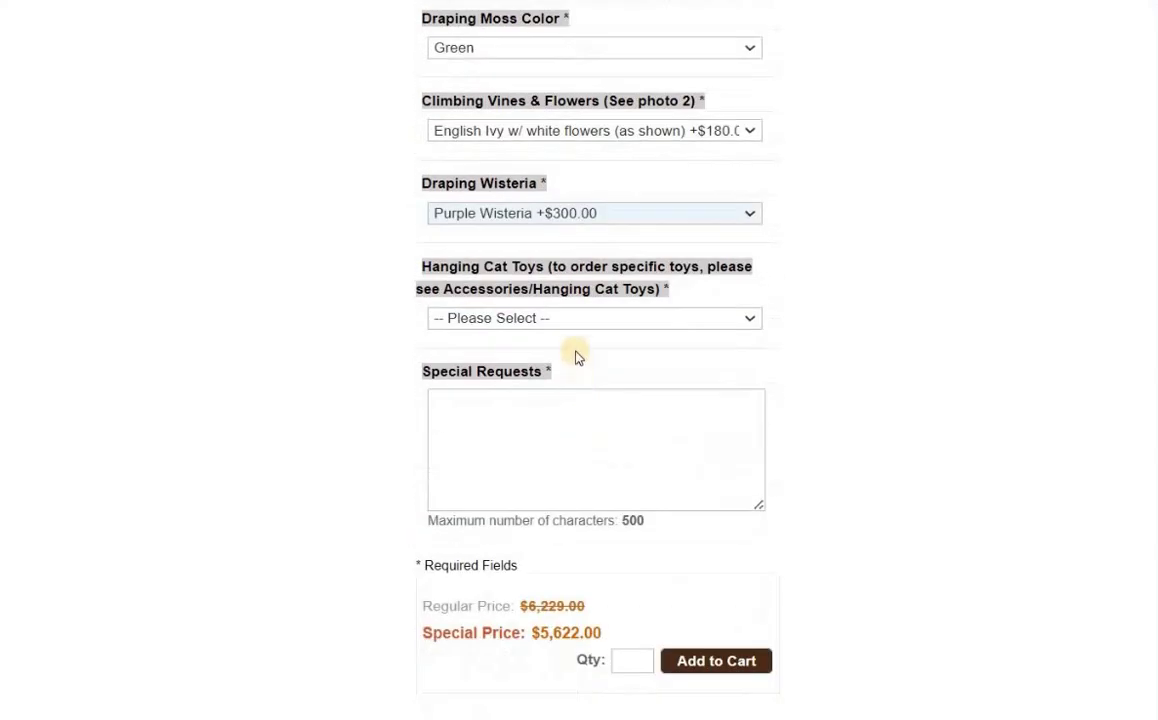
# - Set Hanging Cat Toys to NO TOYS in the Enchanted Forest Canopy Tree order form
pyautogui.click(636, 322)
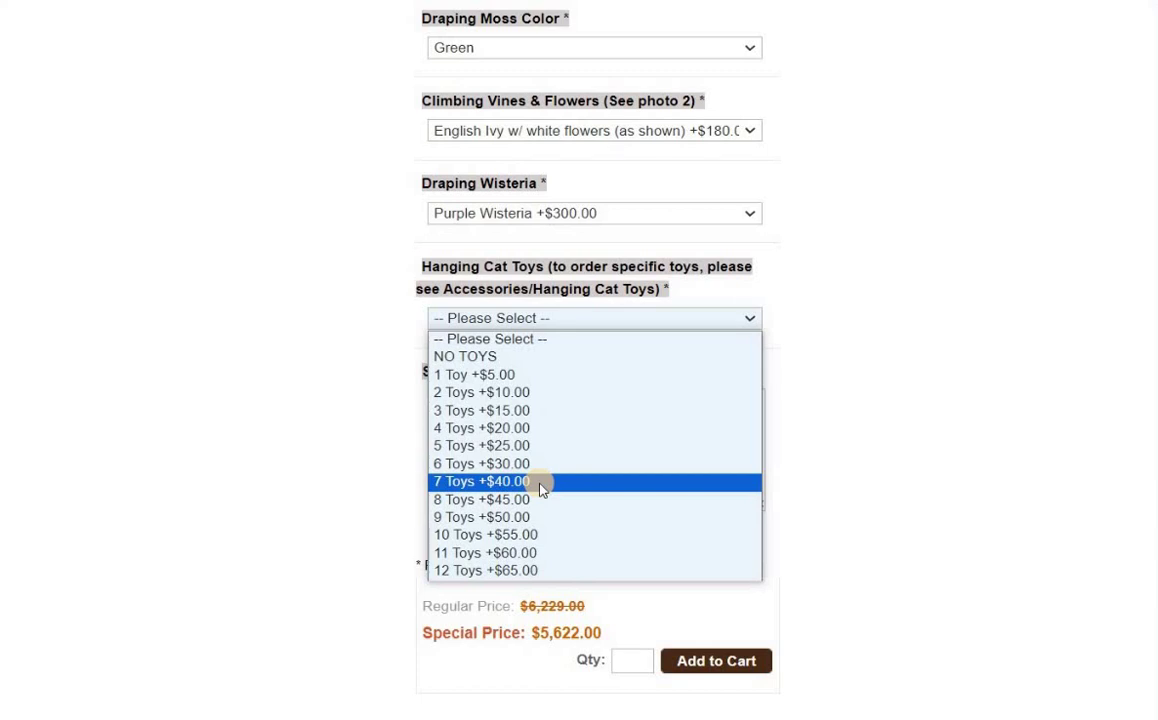
pyautogui.click(552, 358)
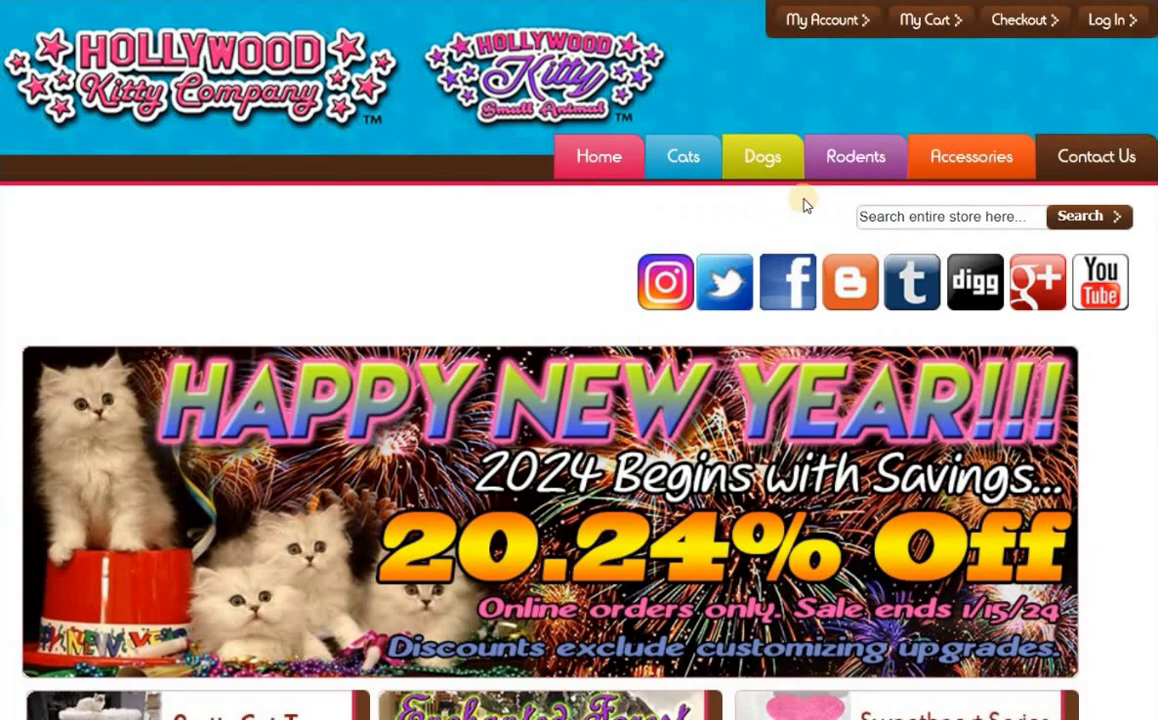
# - Open the store's Accessories category and look through the cat toys and their prices and availability
pyautogui.moveTo(960, 157)
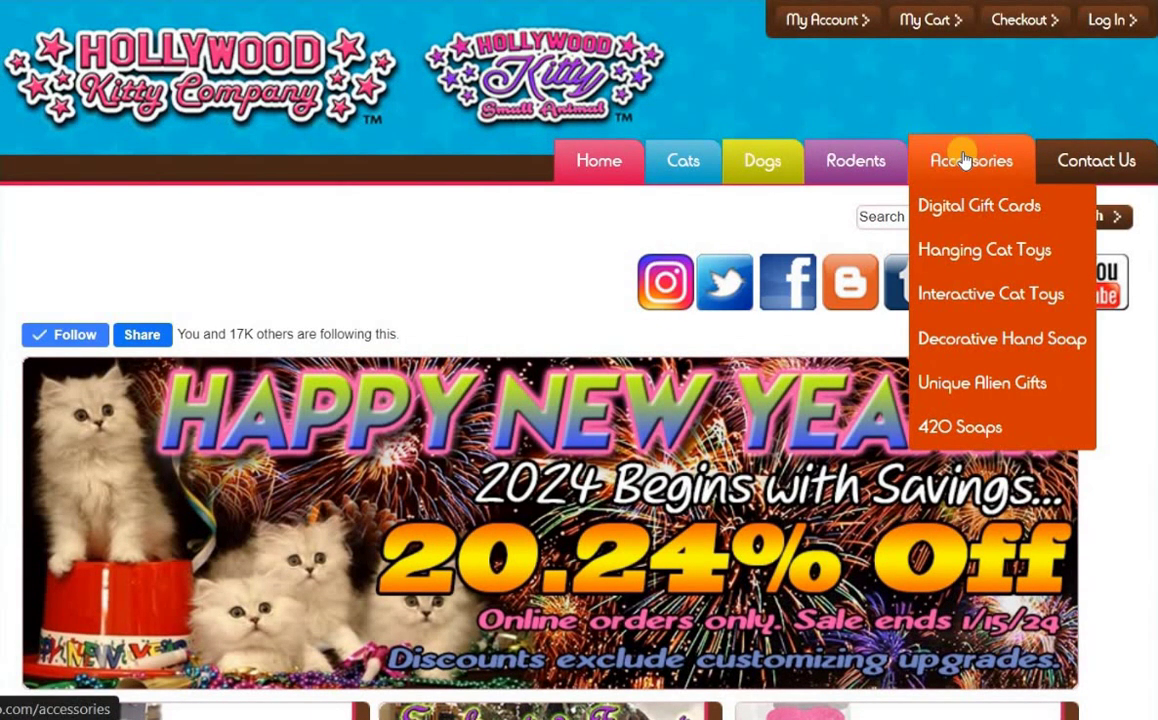
pyautogui.click(965, 160)
pyautogui.scroll(-5, 790, 345)
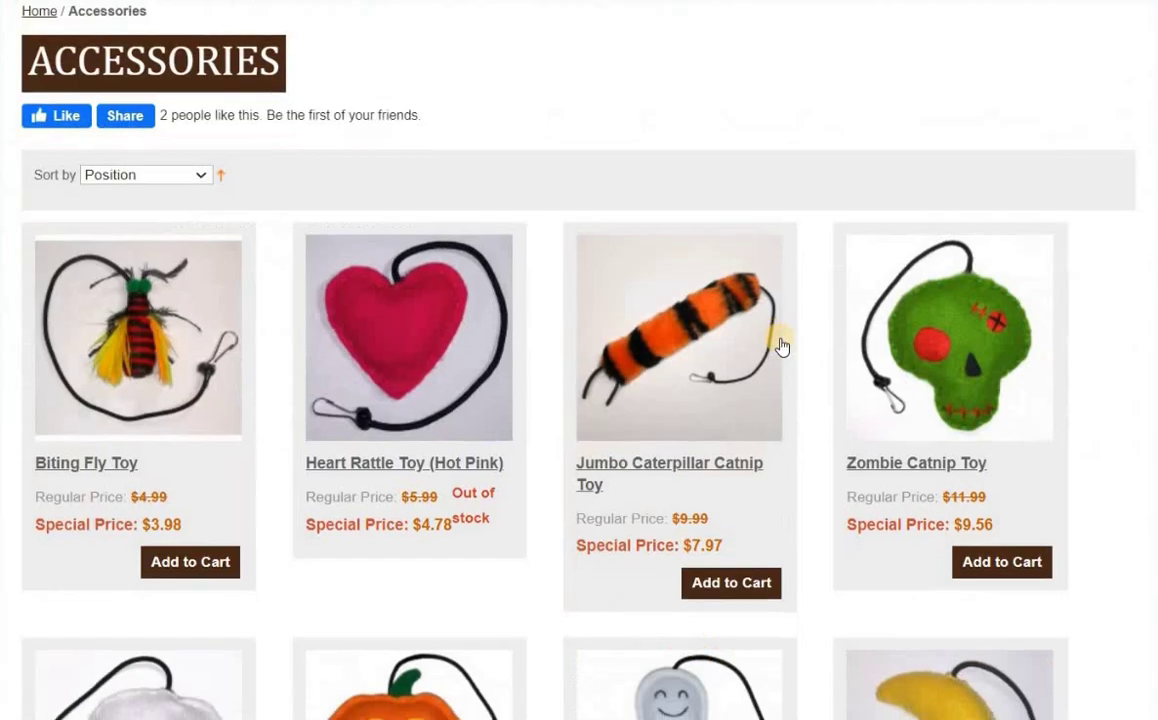
pyautogui.scroll(1, 780, 342)
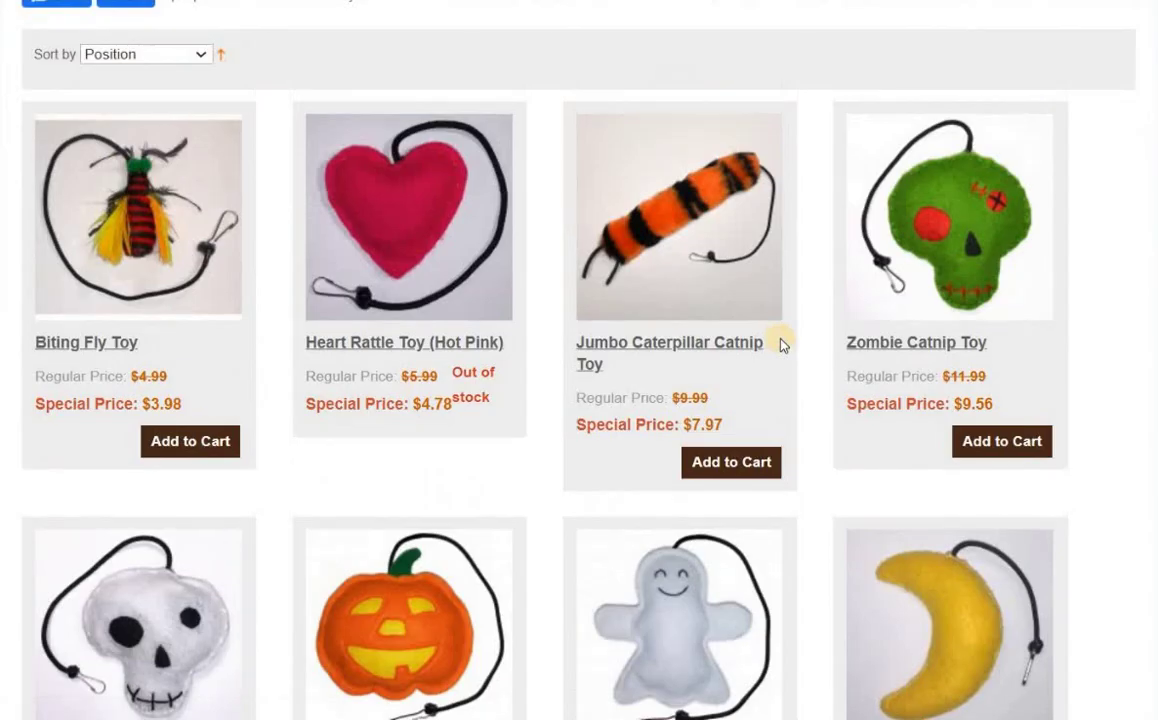
pyautogui.scroll(-2, 783, 345)
pyautogui.scroll(-1, 783, 345)
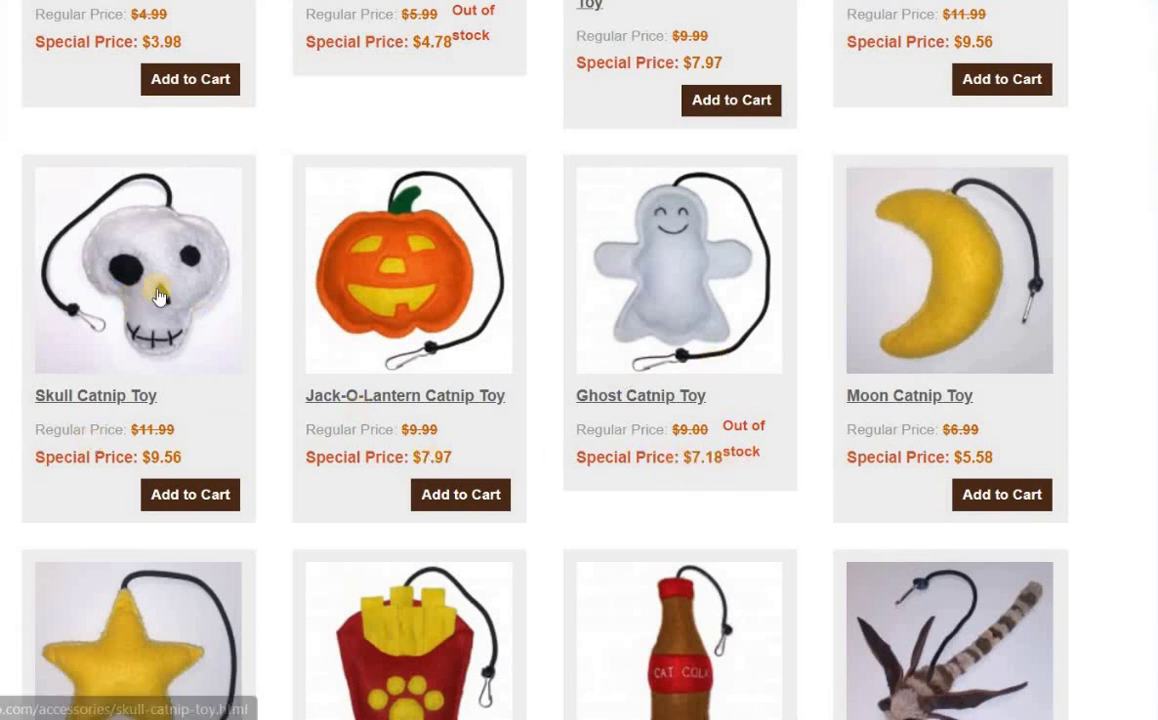
pyautogui.scroll(-2, 118, 320)
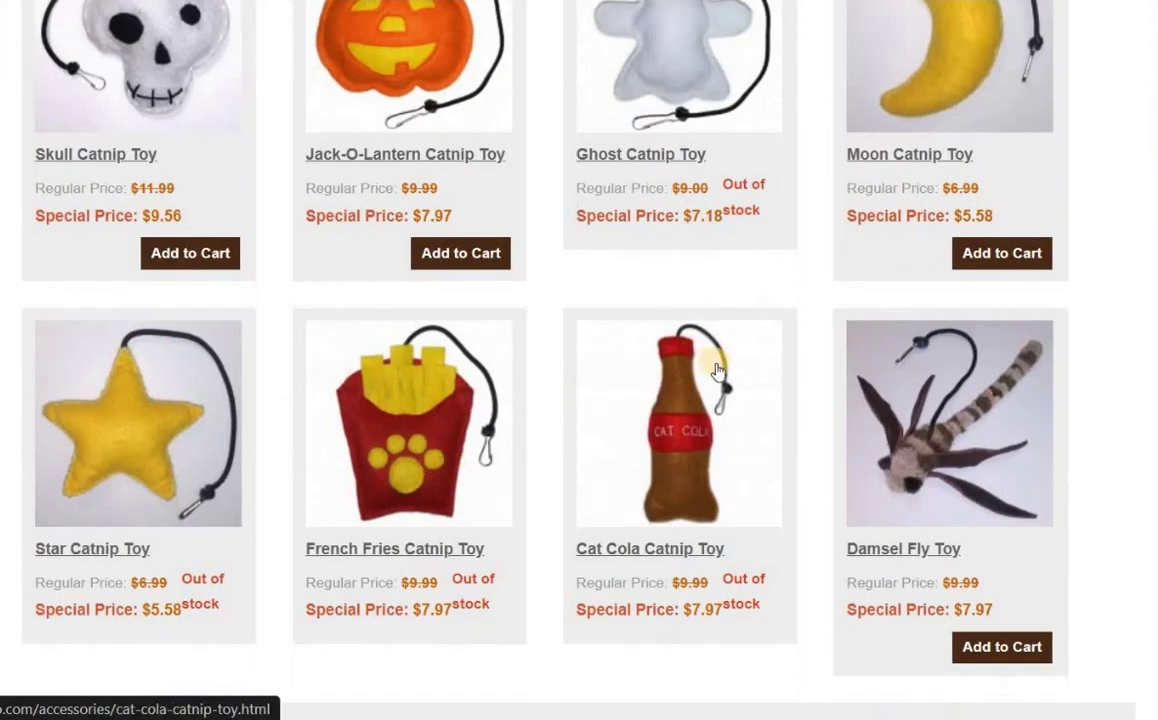
pyautogui.scroll(8, 713, 362)
# - Open the Nature Cat Toys subcategory of Hanging Cat Toys and examine the toys offered there
pyautogui.moveTo(938, 56)
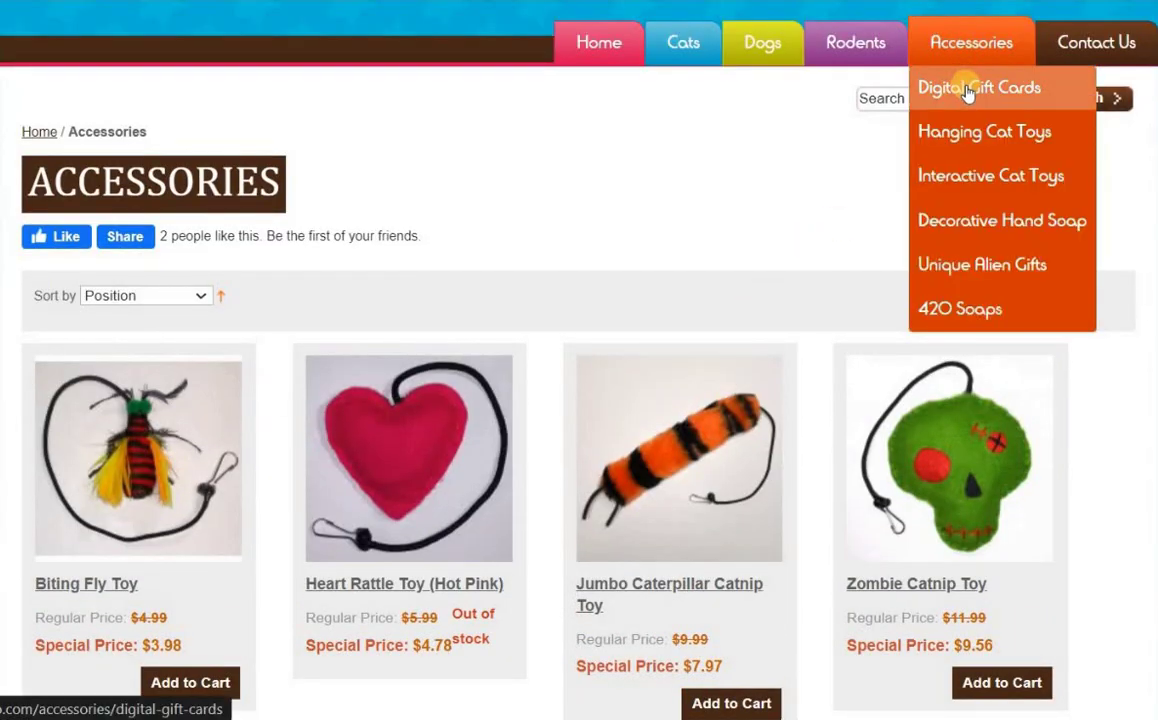
pyautogui.moveTo(1003, 129)
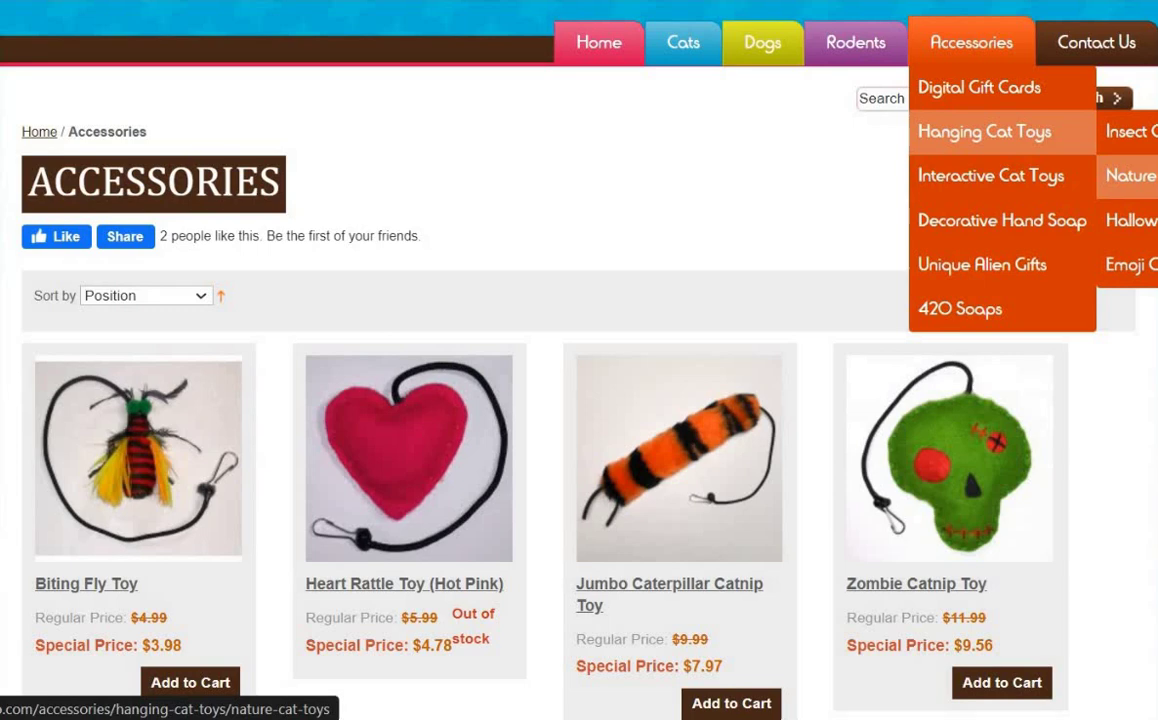
pyautogui.click(1130, 175)
pyautogui.scroll(-4, 800, 385)
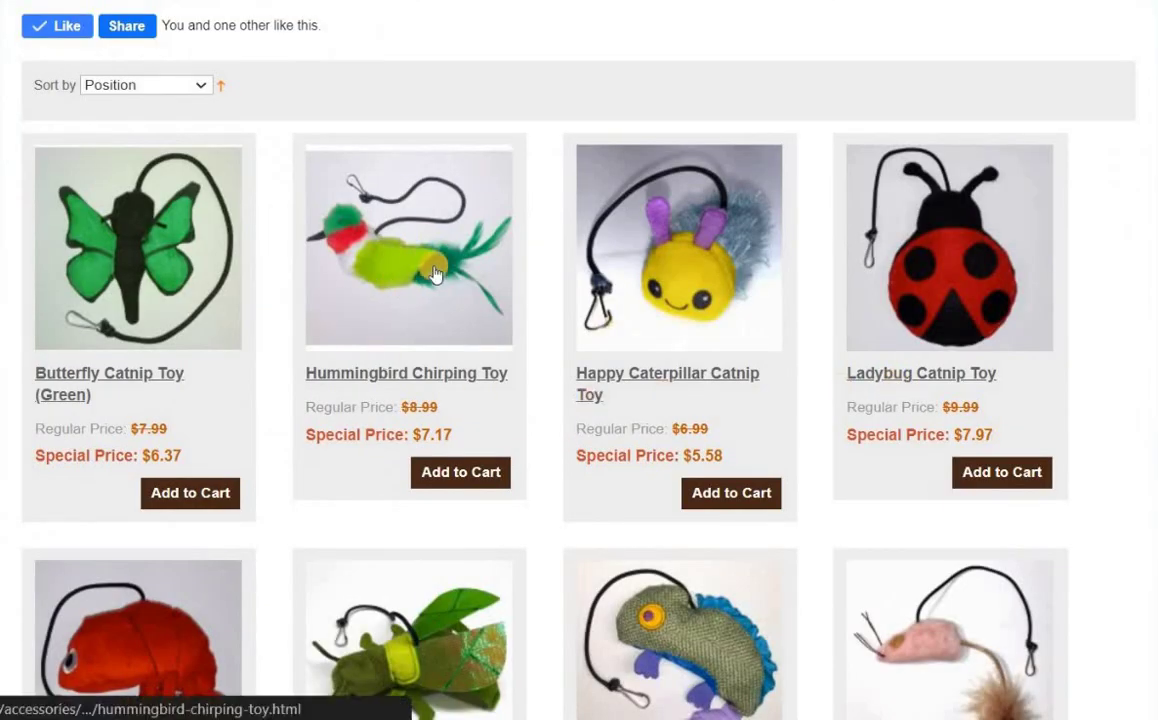
pyautogui.scroll(-2, 435, 273)
pyautogui.scroll(2, 508, 218)
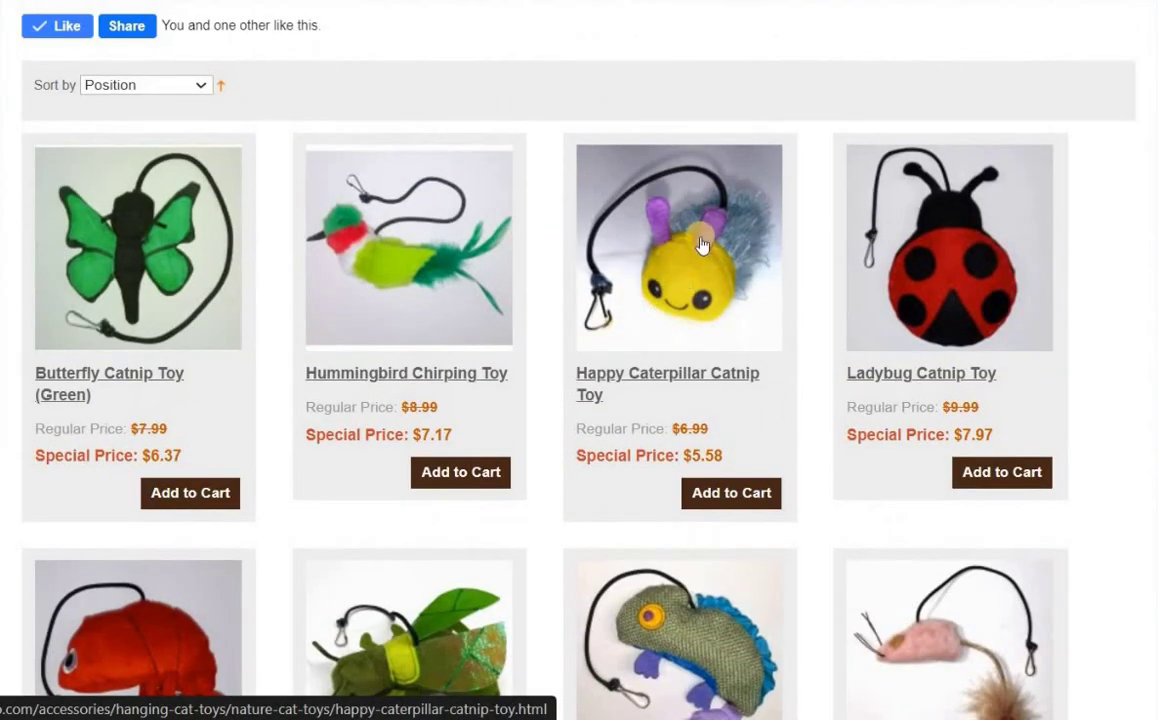
pyautogui.scroll(-3, 701, 243)
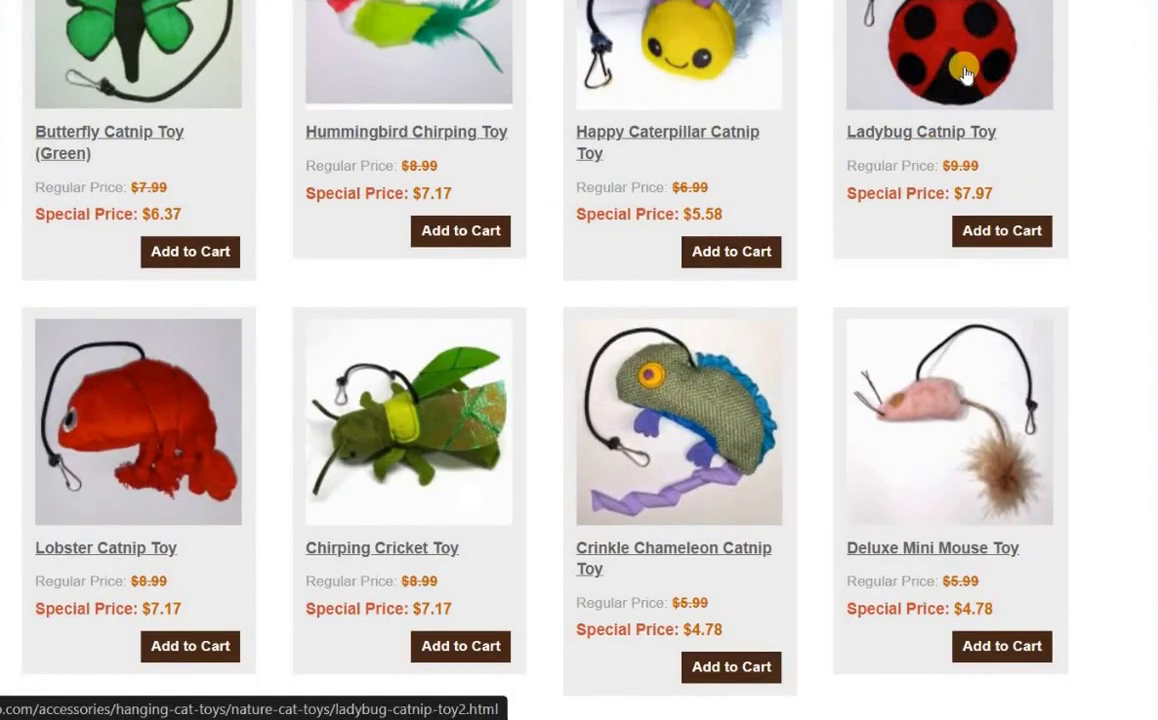
pyautogui.scroll(3, 964, 85)
pyautogui.scroll(-2, 966, 240)
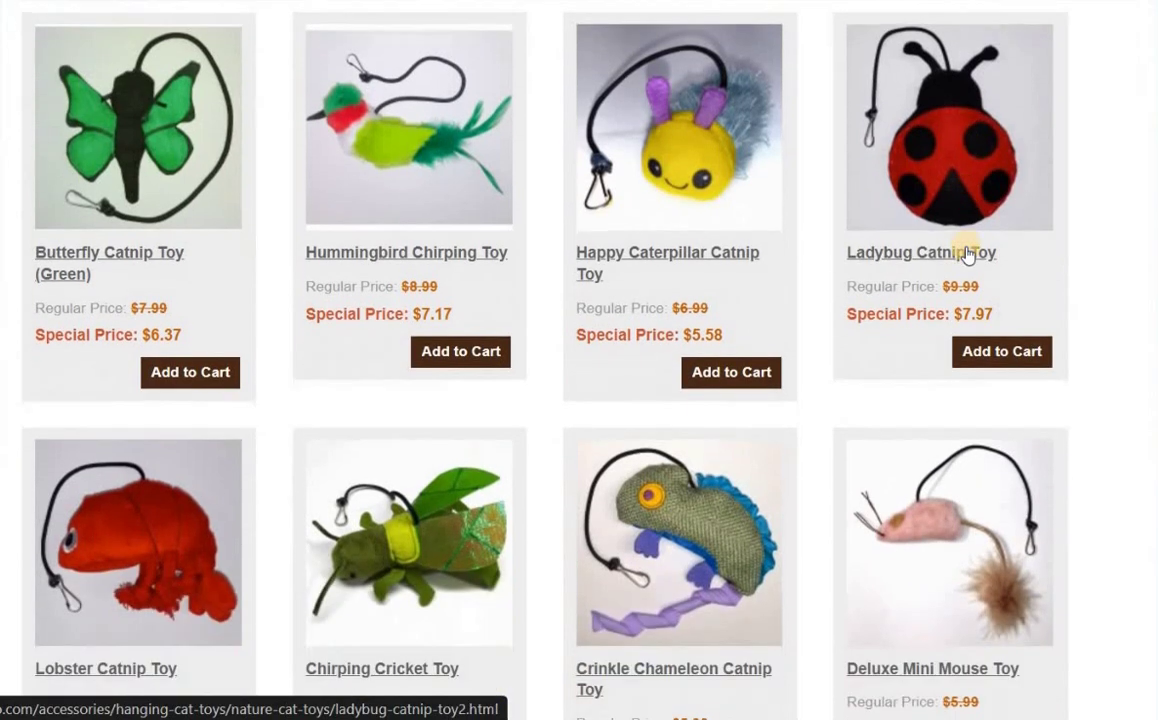
pyautogui.scroll(-1, 960, 250)
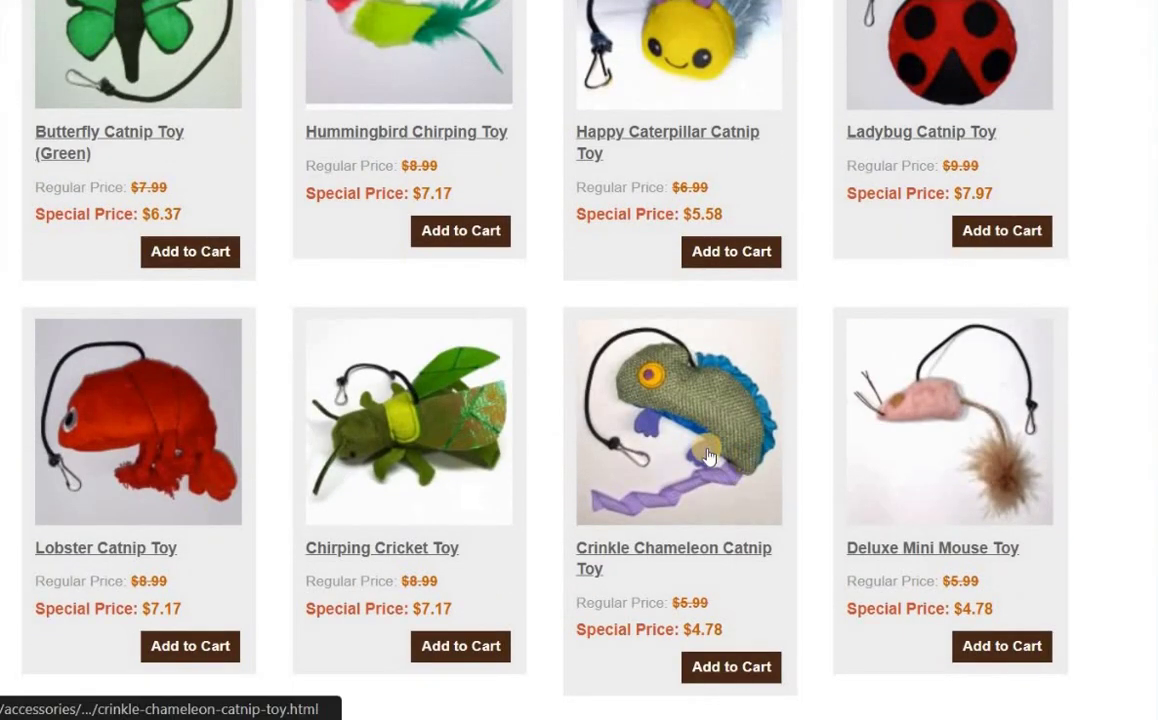
pyautogui.scroll(-3, 685, 478)
pyautogui.scroll(5, 645, 474)
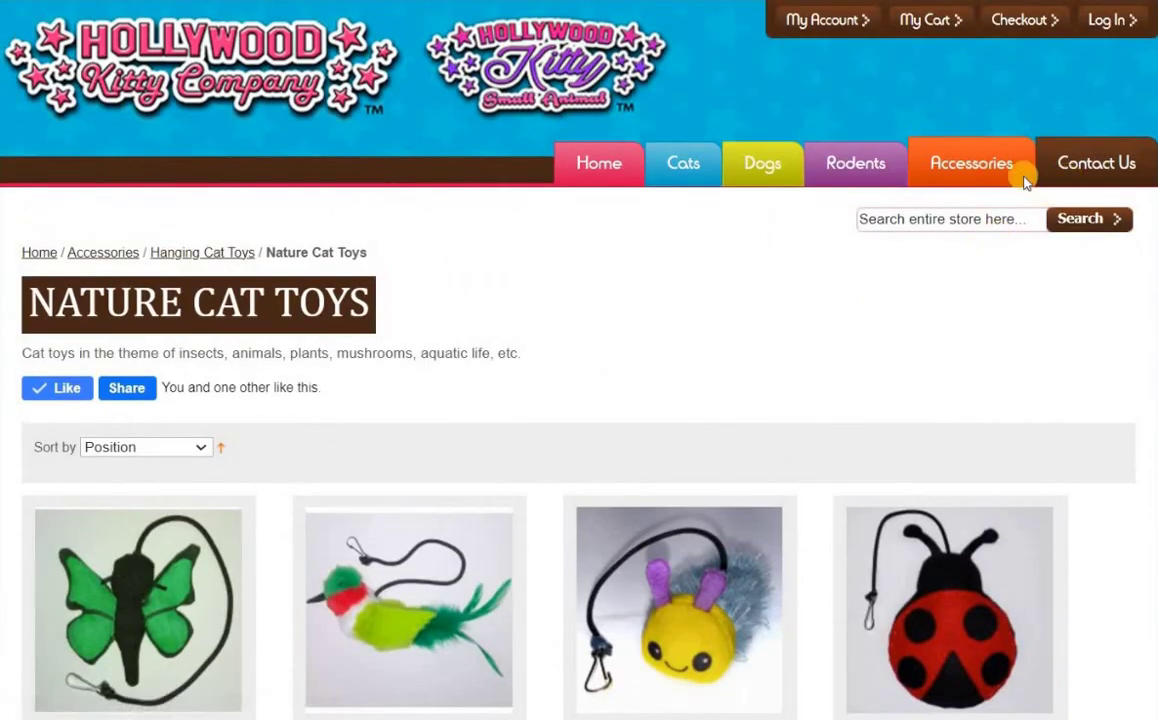
# - Open the Insect Cat Toys subcategory of Hanging Cat Toys and look through its first page of toys
pyautogui.moveTo(969, 181)
pyautogui.click(1142, 250)
pyautogui.scroll(-3, 783, 385)
pyautogui.scroll(-8, 783, 388)
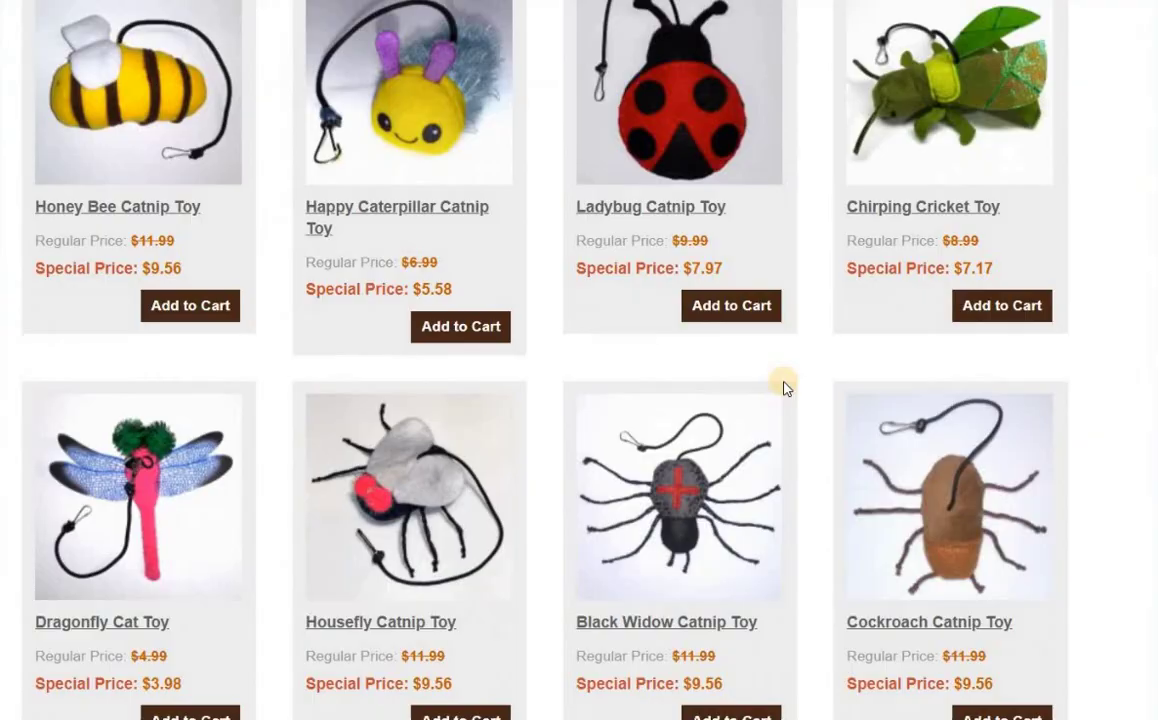
pyautogui.scroll(-2, 785, 388)
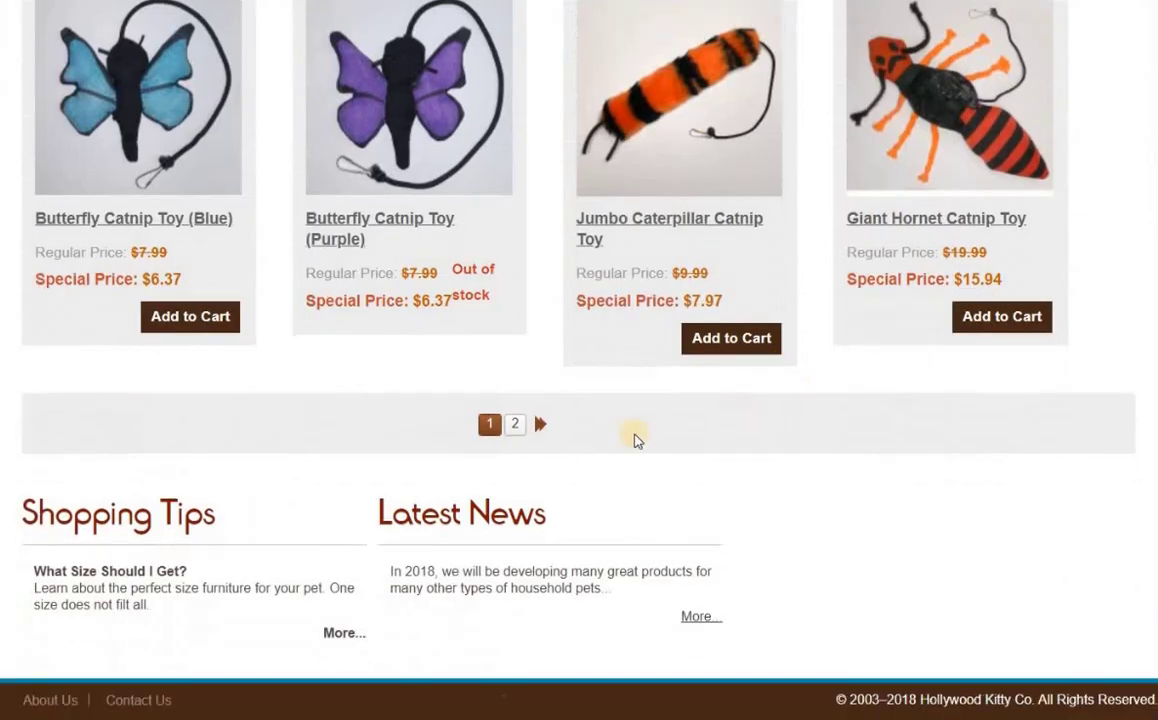
# - Go to page 2 of the Insect Cat Toys and examine the remaining toys and their availability
pyautogui.click(514, 425)
pyautogui.scroll(-5, 678, 463)
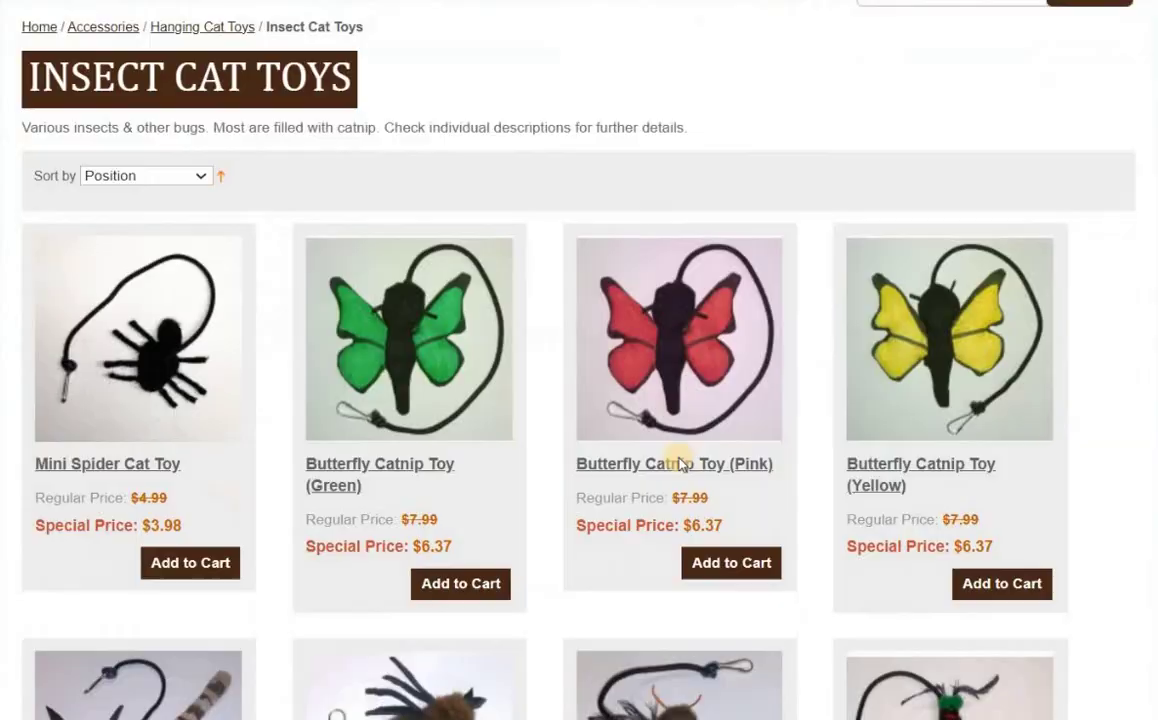
pyautogui.scroll(-3, 612, 440)
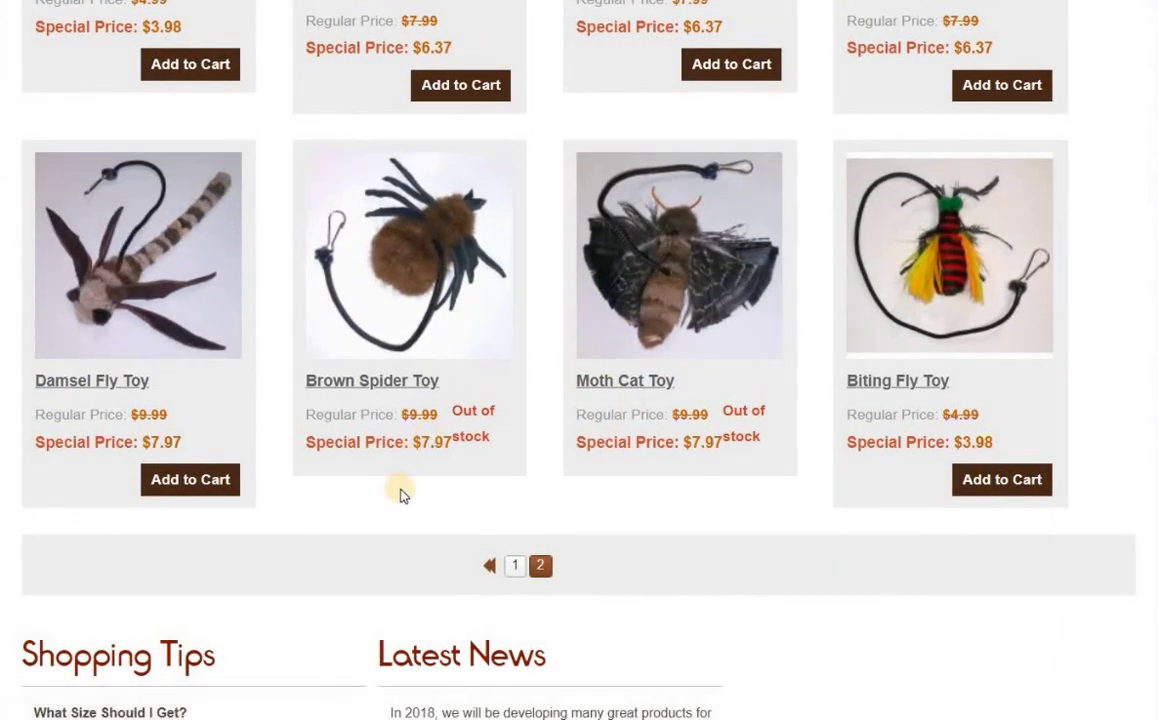
pyautogui.scroll(-1, 401, 494)
pyautogui.scroll(8, 403, 494)
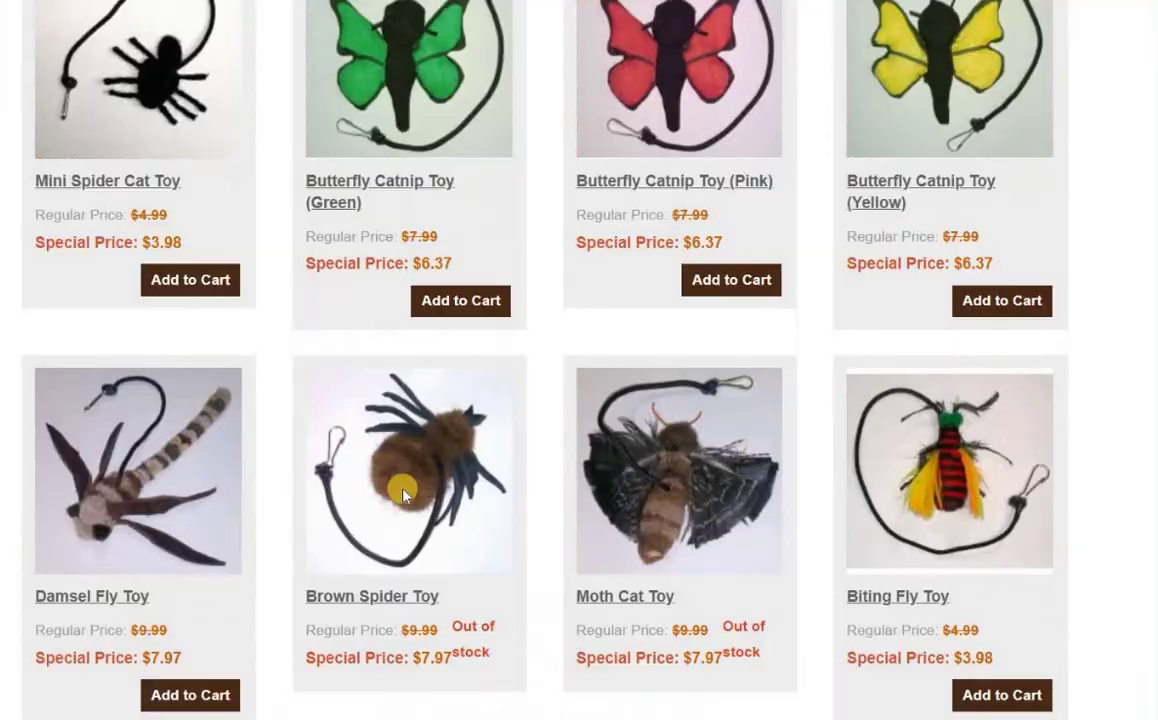
pyautogui.scroll(-3, 403, 494)
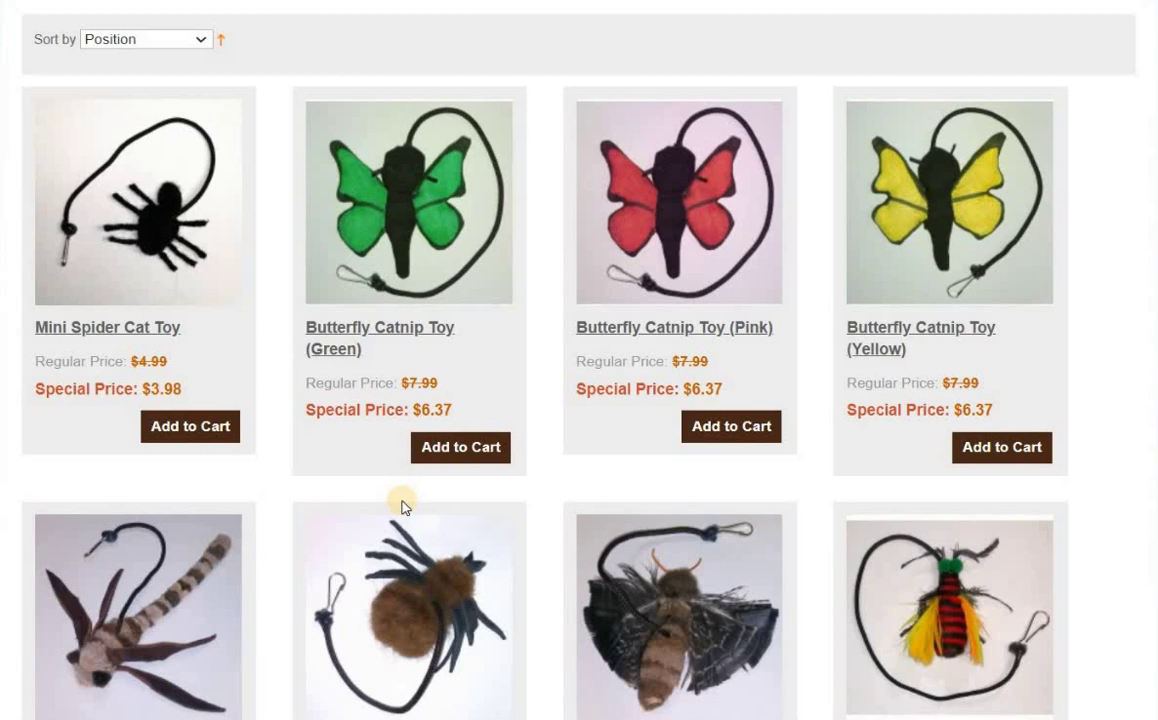
pyautogui.scroll(-3, 592, 460)
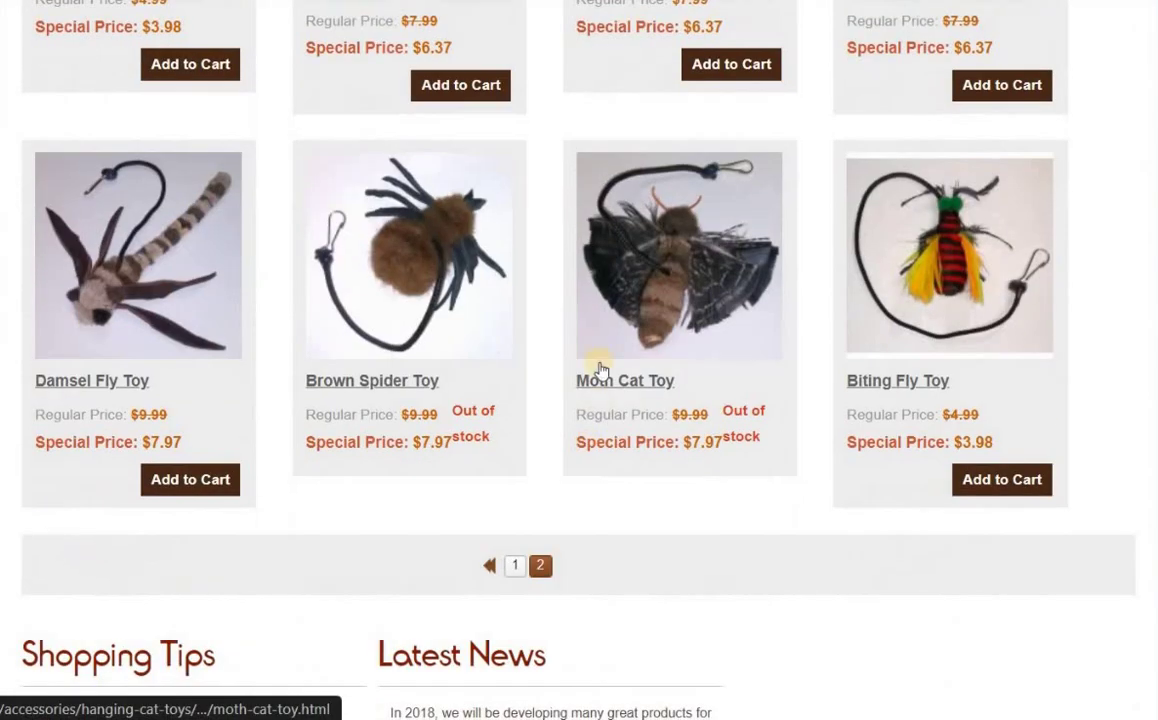
pyautogui.scroll(1, 600, 406)
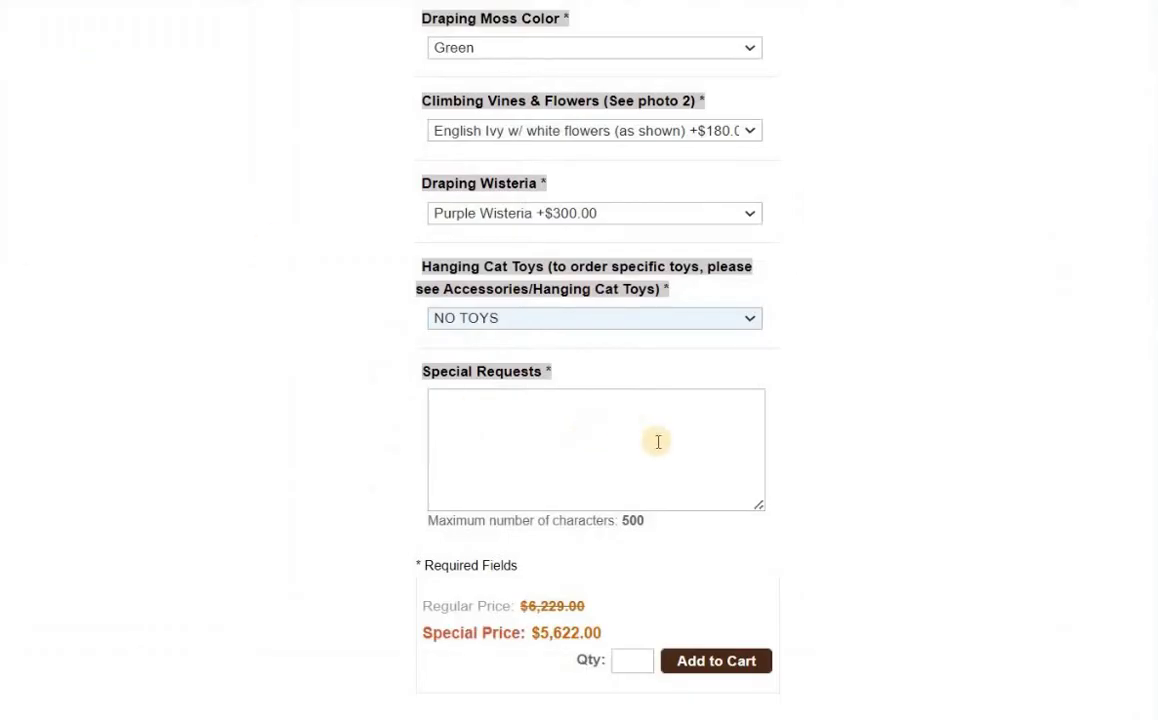
# - Set the Canopy Tree's quantity to 1 and try to add it to the cart
pyautogui.scroll(-2, 657, 445)
pyautogui.scroll(1, 659, 480)
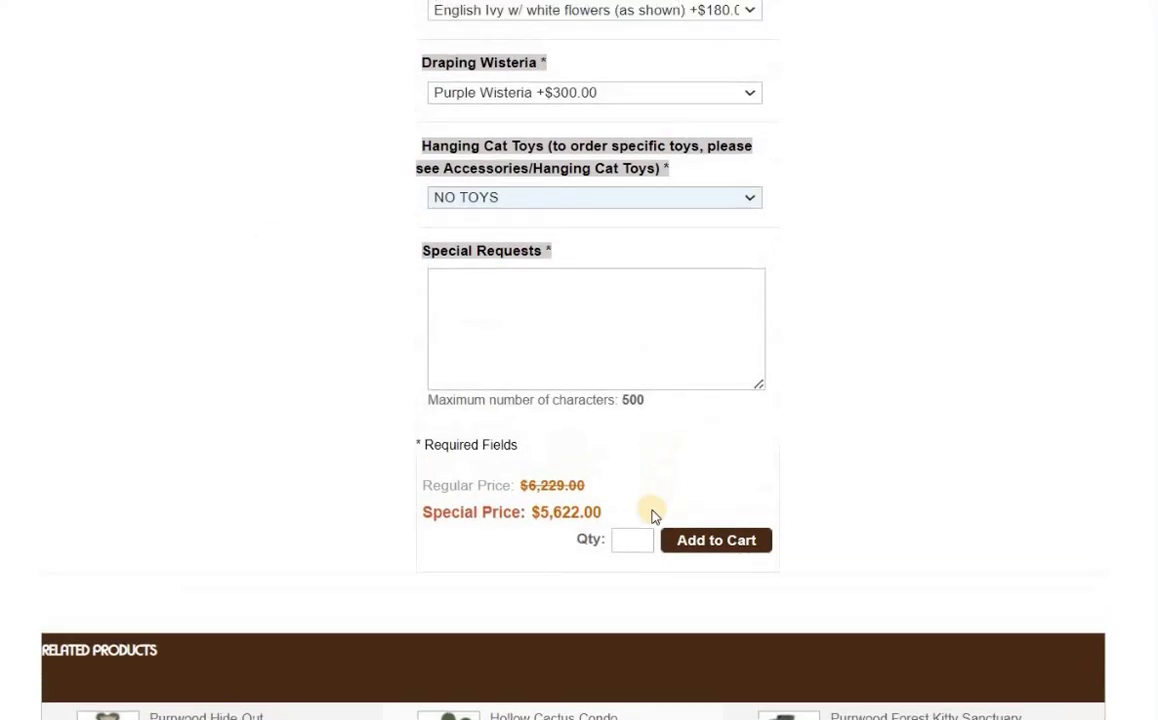
pyautogui.click(625, 541)
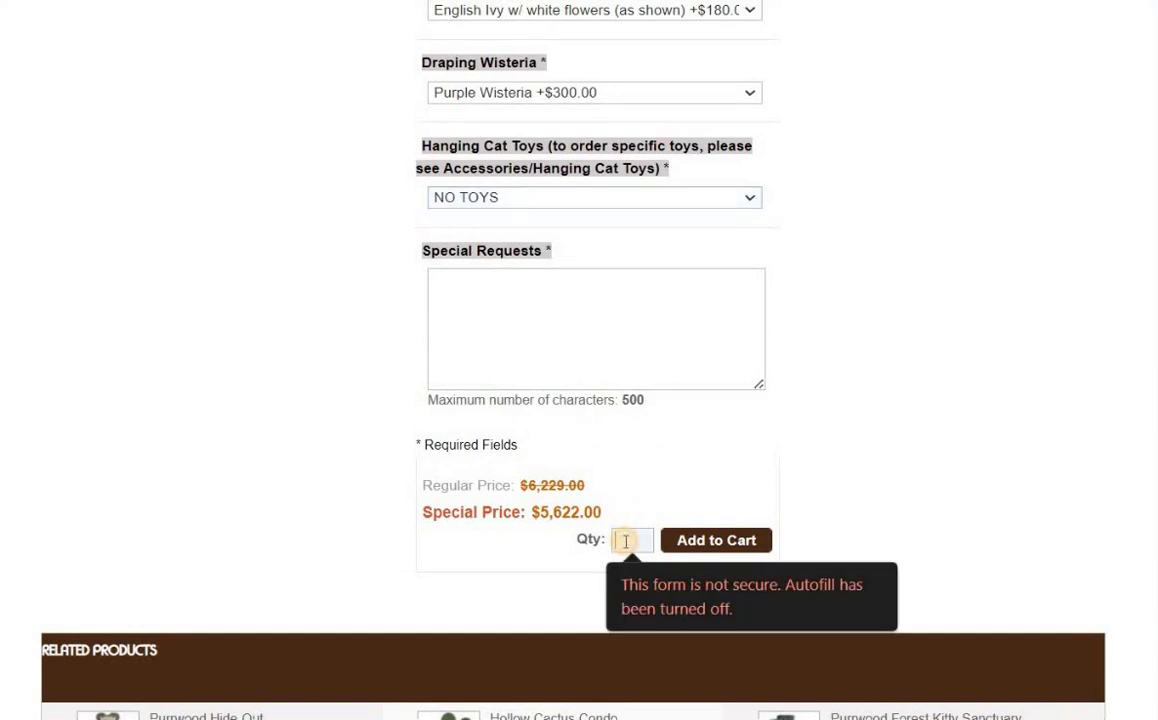
pyautogui.write('1')
pyautogui.click(707, 541)
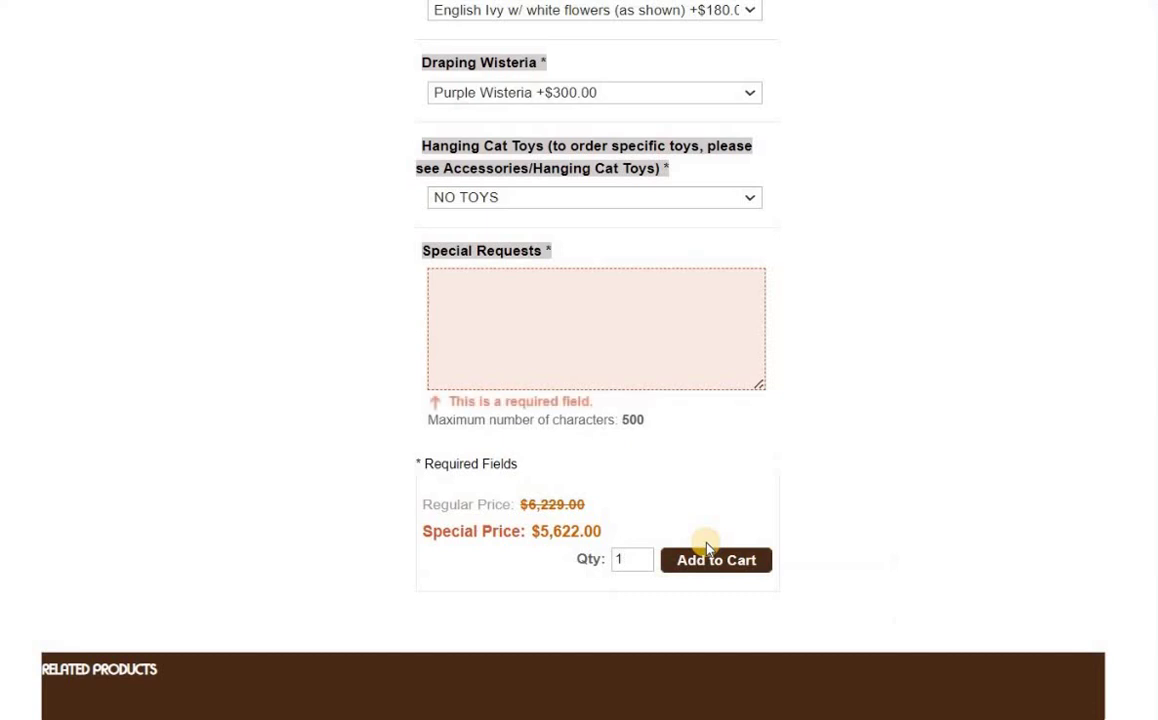
# - Enter the special request "add toys from cart to the 3 modules, please" and add the Canopy Tree to the cart
pyautogui.click(599, 336)
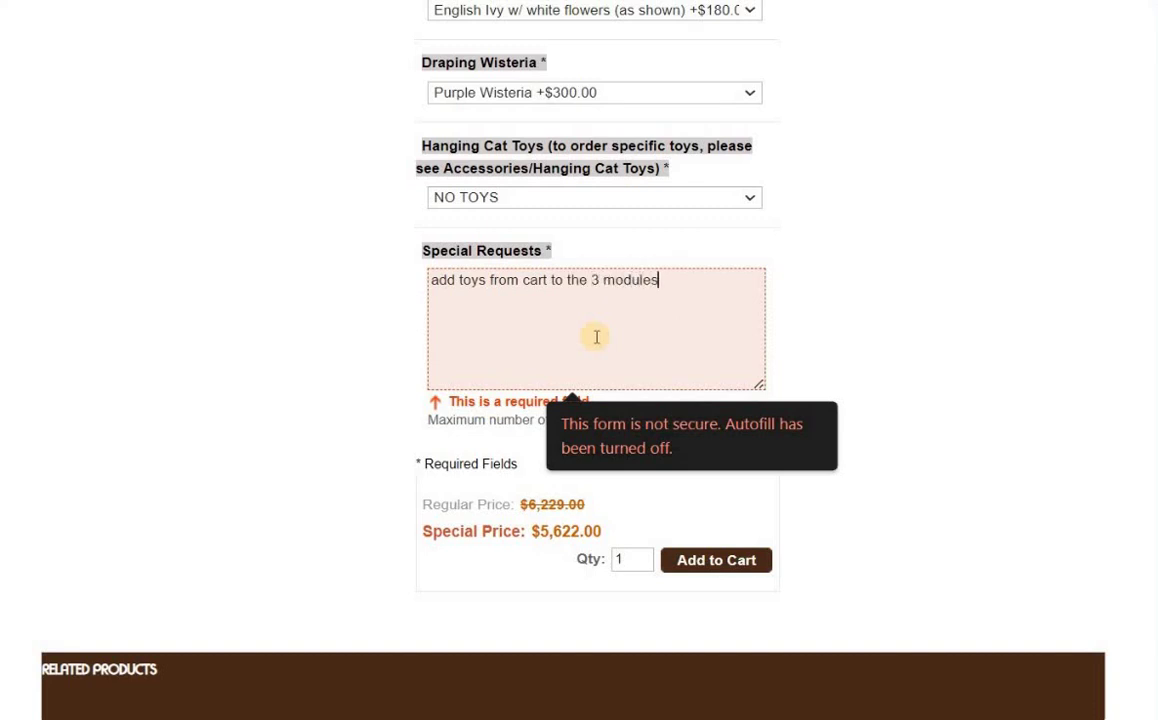
pyautogui.write('ase')
pyautogui.click(703, 565)
# - Review the Canopy Tree's chosen options, special request and totals in the shopping cart
pyautogui.scroll(-3, 625, 430)
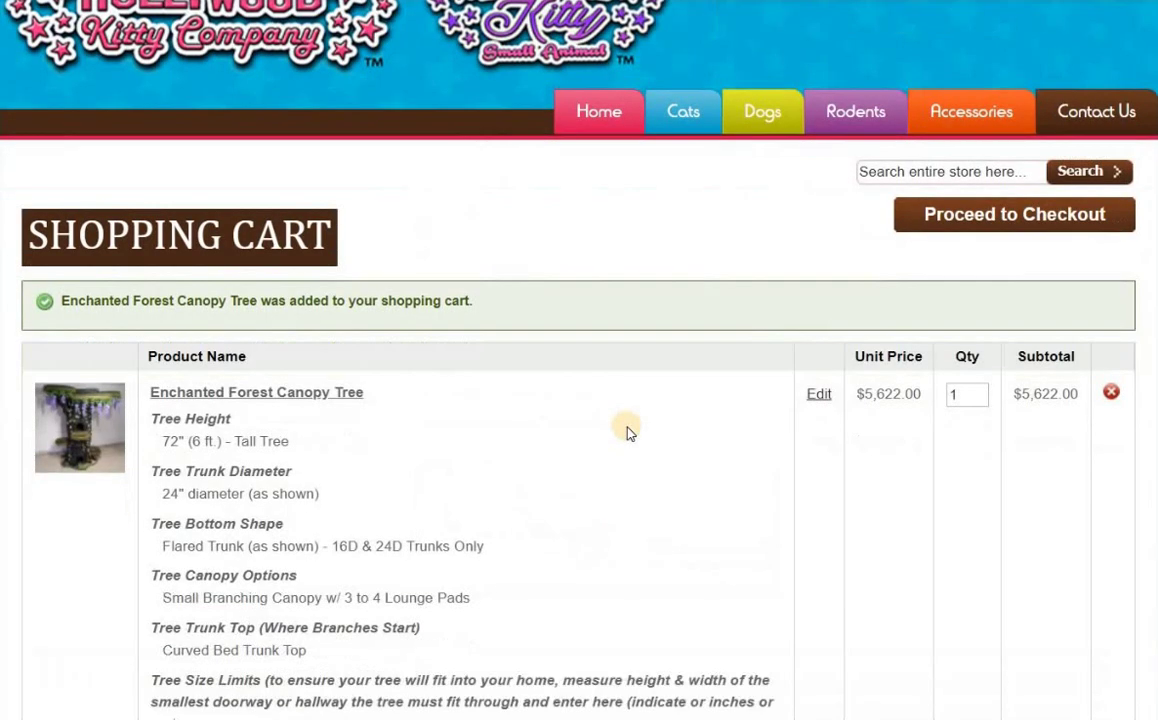
pyautogui.scroll(-1, 628, 430)
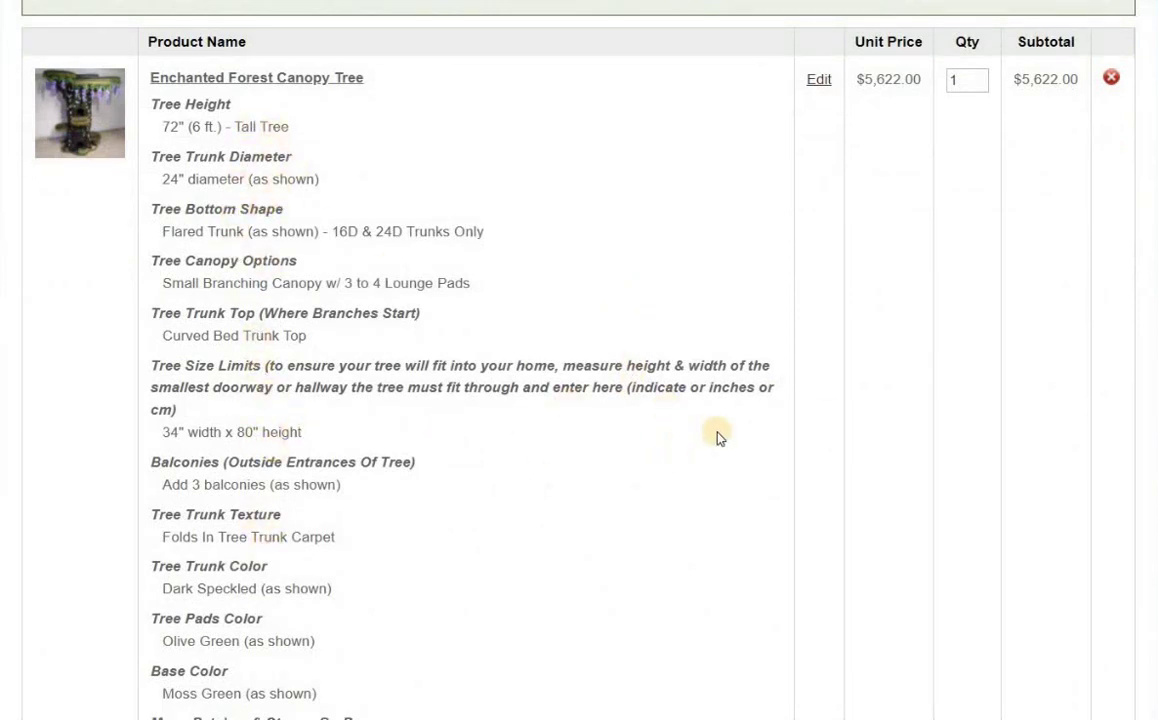
pyautogui.scroll(-5, 568, 545)
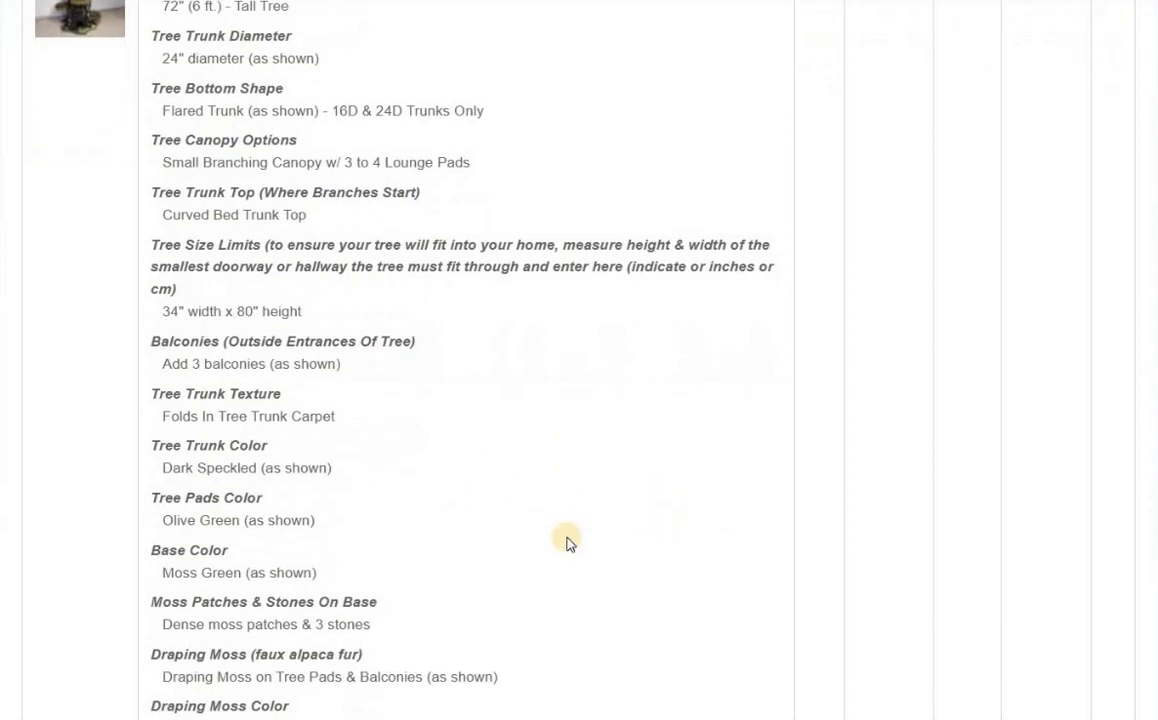
pyautogui.scroll(-3, 570, 542)
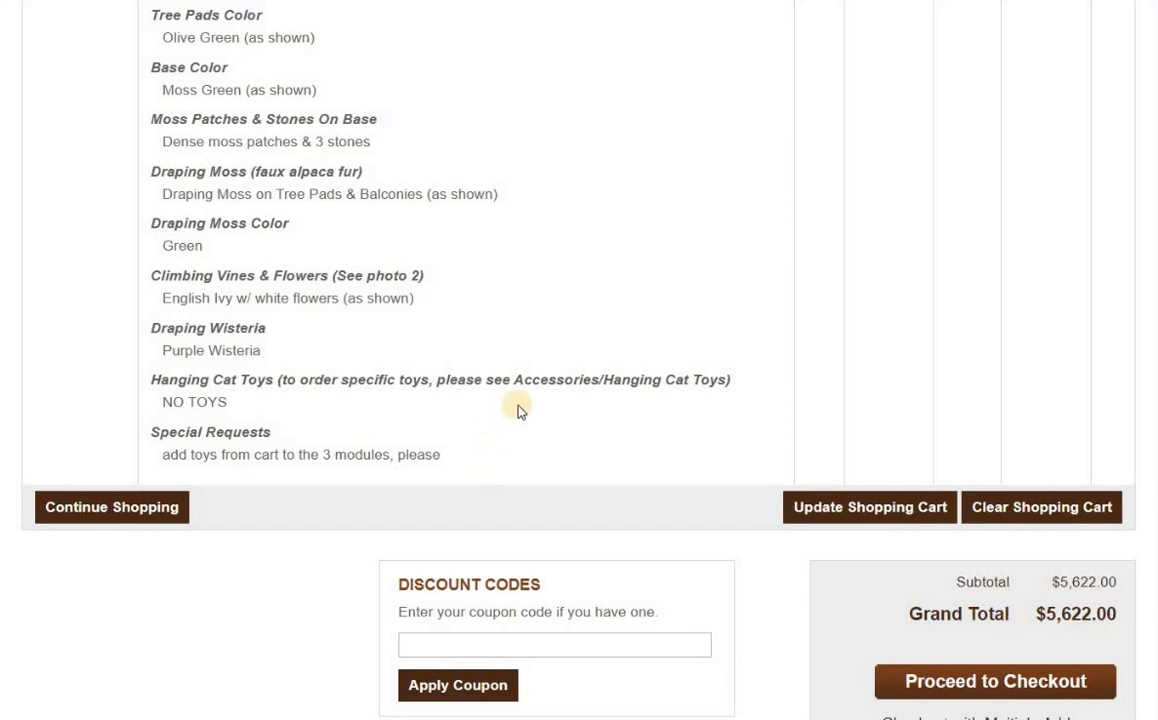
# - Continue shopping, return to the Enchanted Forest Modular Collection and compare its modules with the collection photo
pyautogui.click(133, 509)
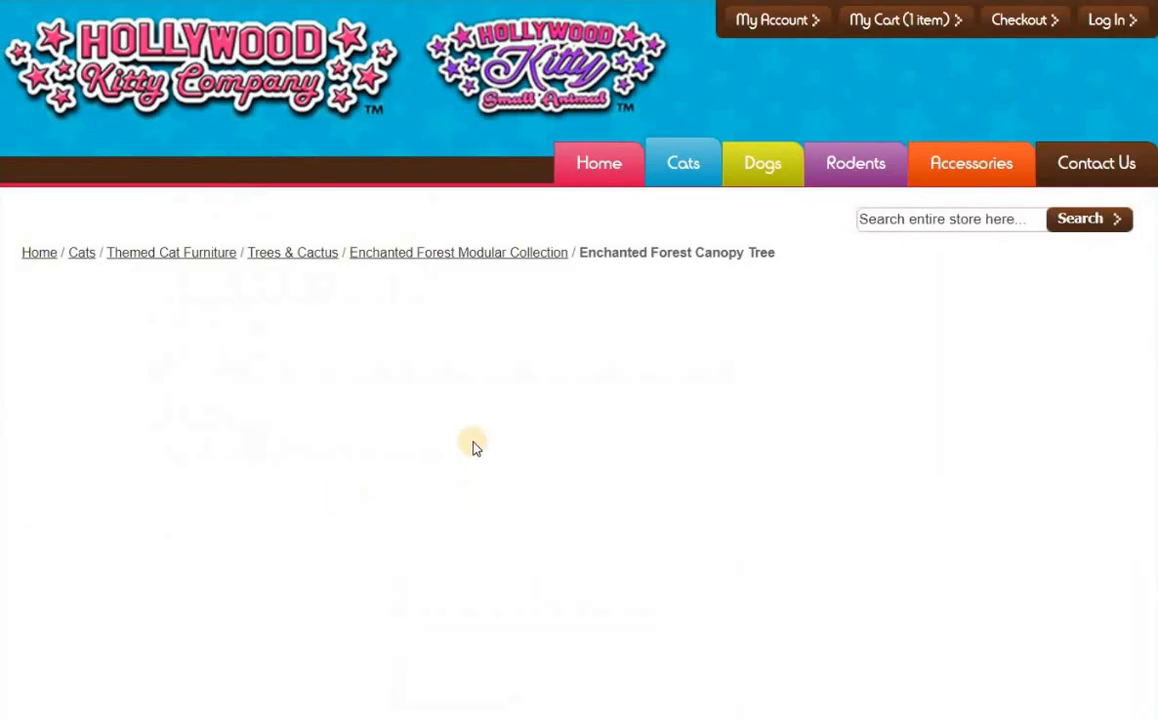
pyautogui.click(450, 261)
pyautogui.scroll(-7, 440, 440)
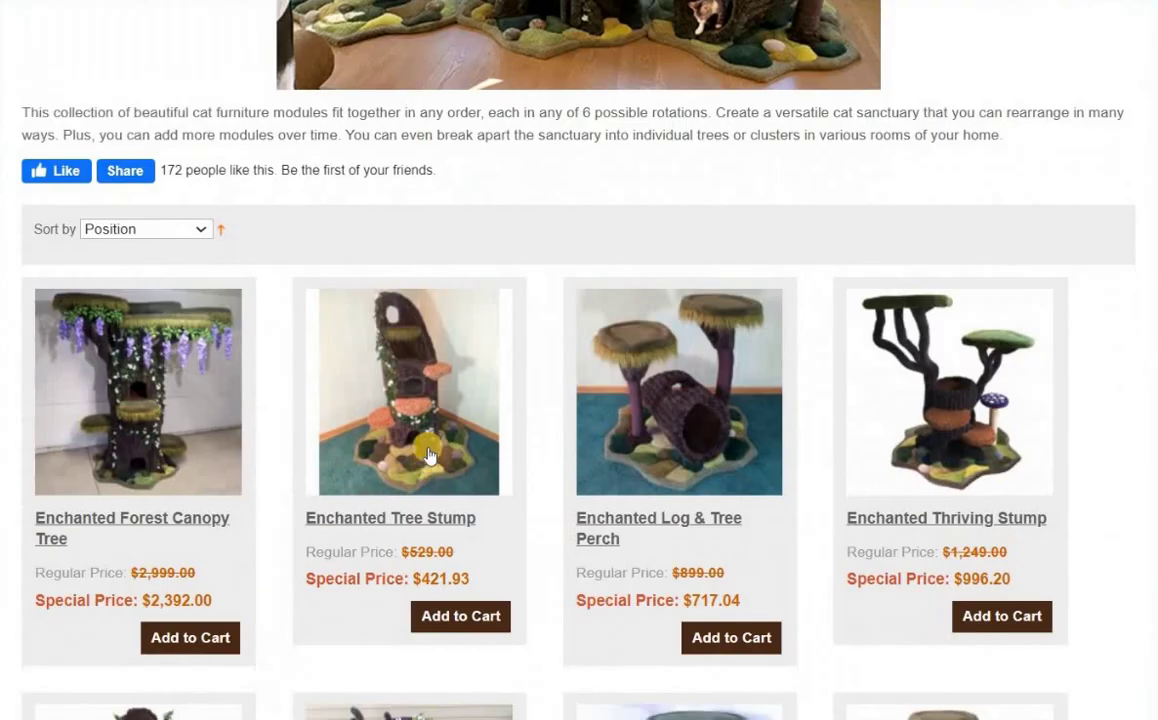
pyautogui.scroll(5, 452, 397)
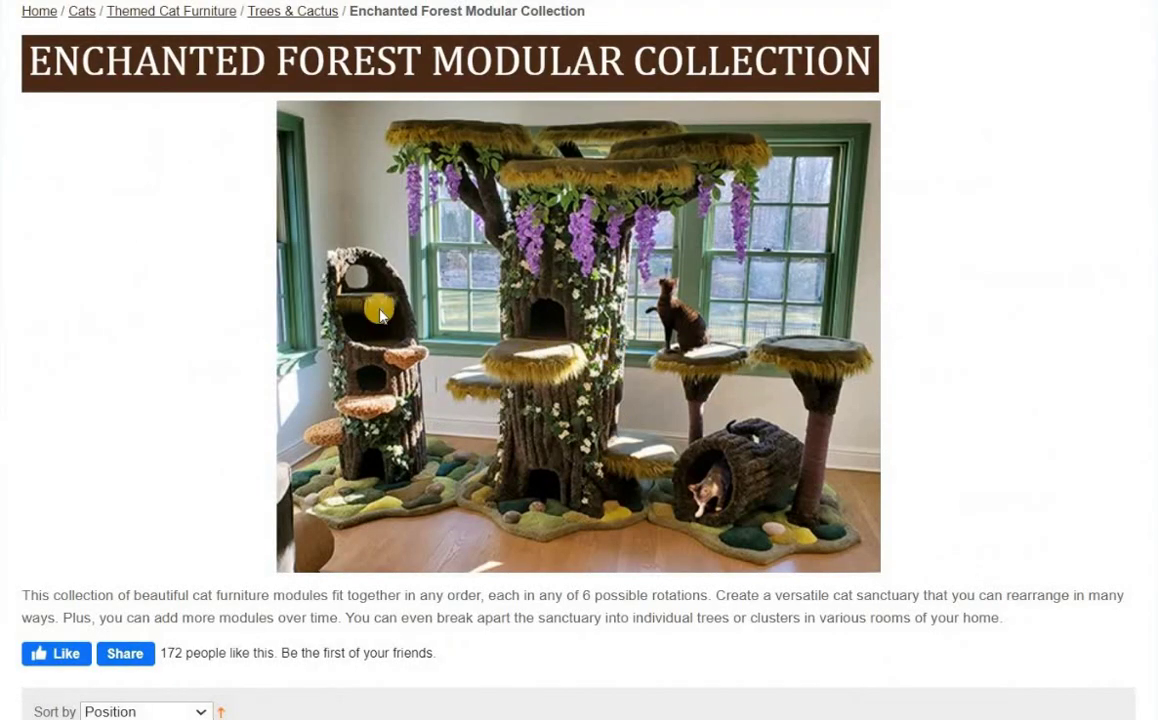
pyautogui.scroll(-5, 354, 419)
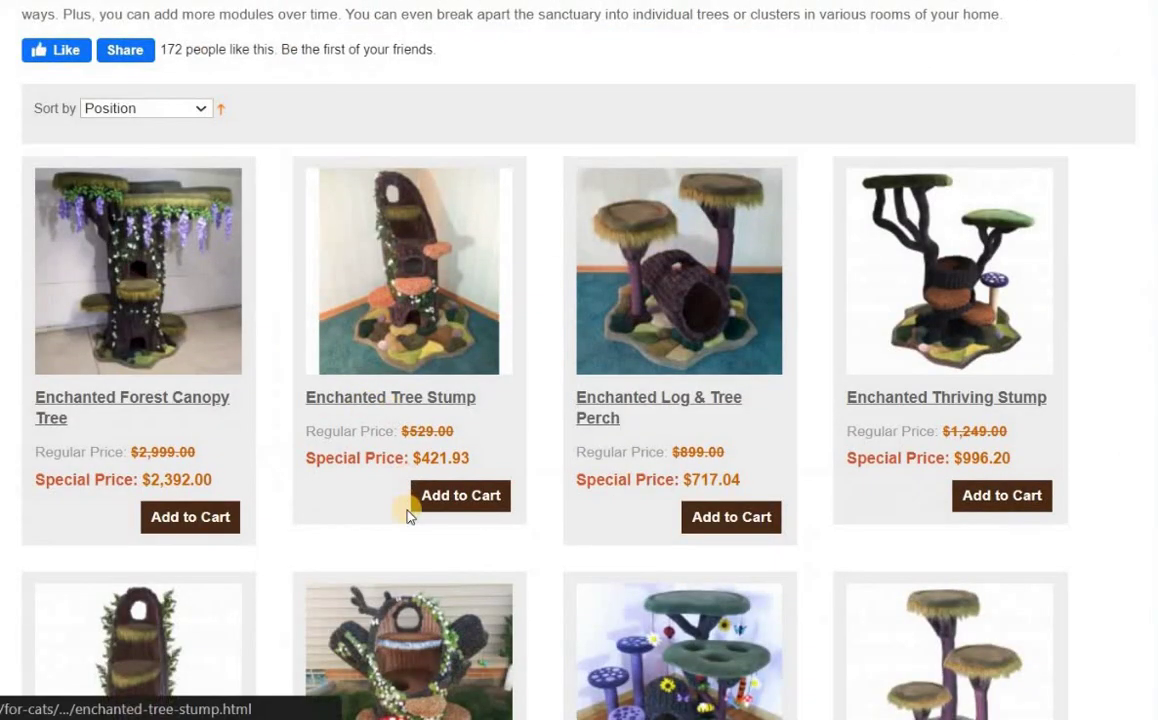
# - Open the Enchanted Tree Stump module and examine its main photo, description, dimensions and available options
pyautogui.click(432, 508)
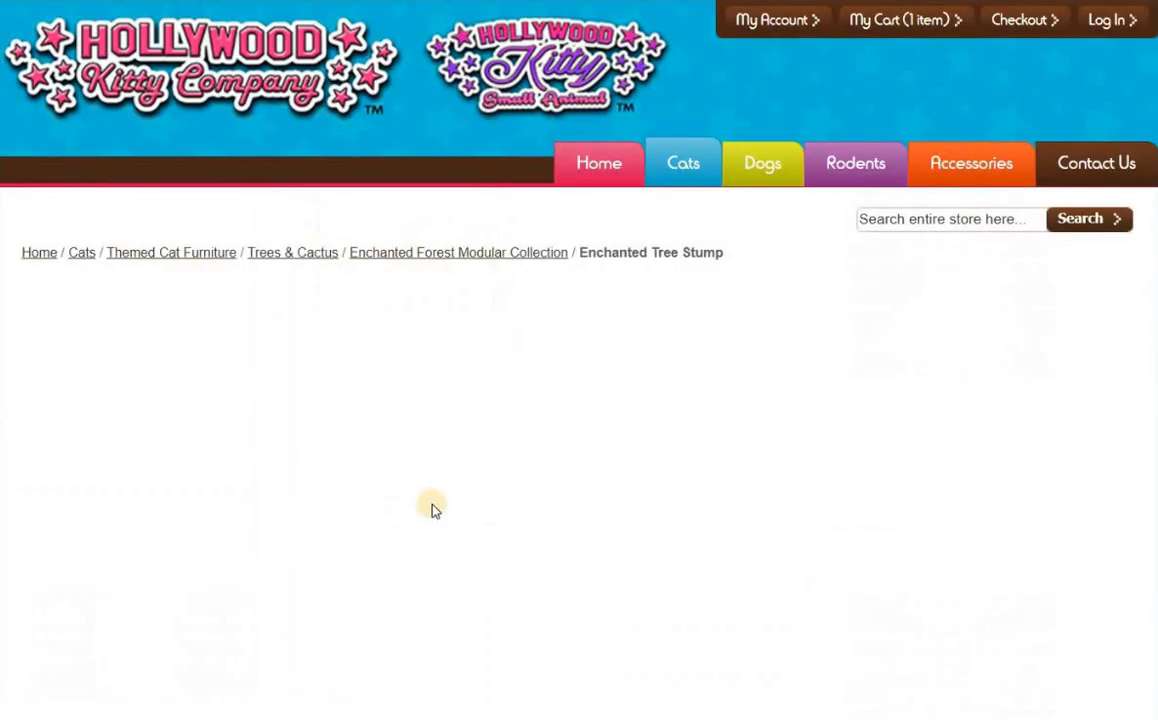
pyautogui.scroll(-5, 447, 502)
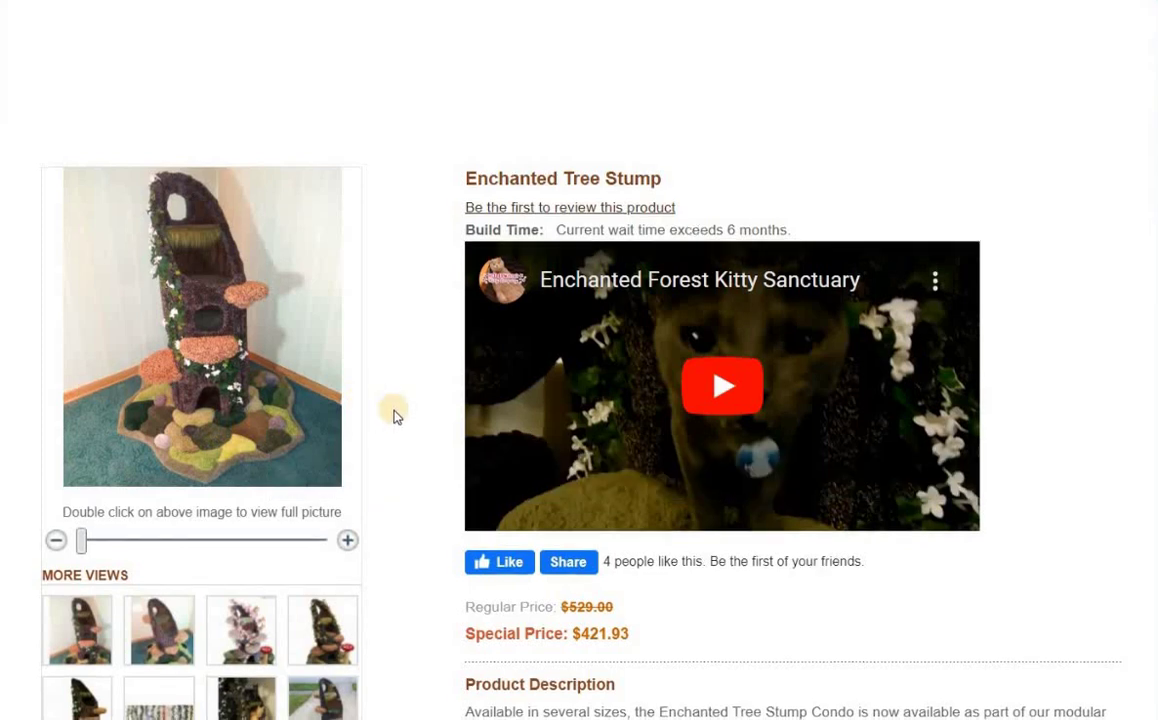
pyautogui.scroll(-2, 393, 413)
pyautogui.scroll(2, 393, 413)
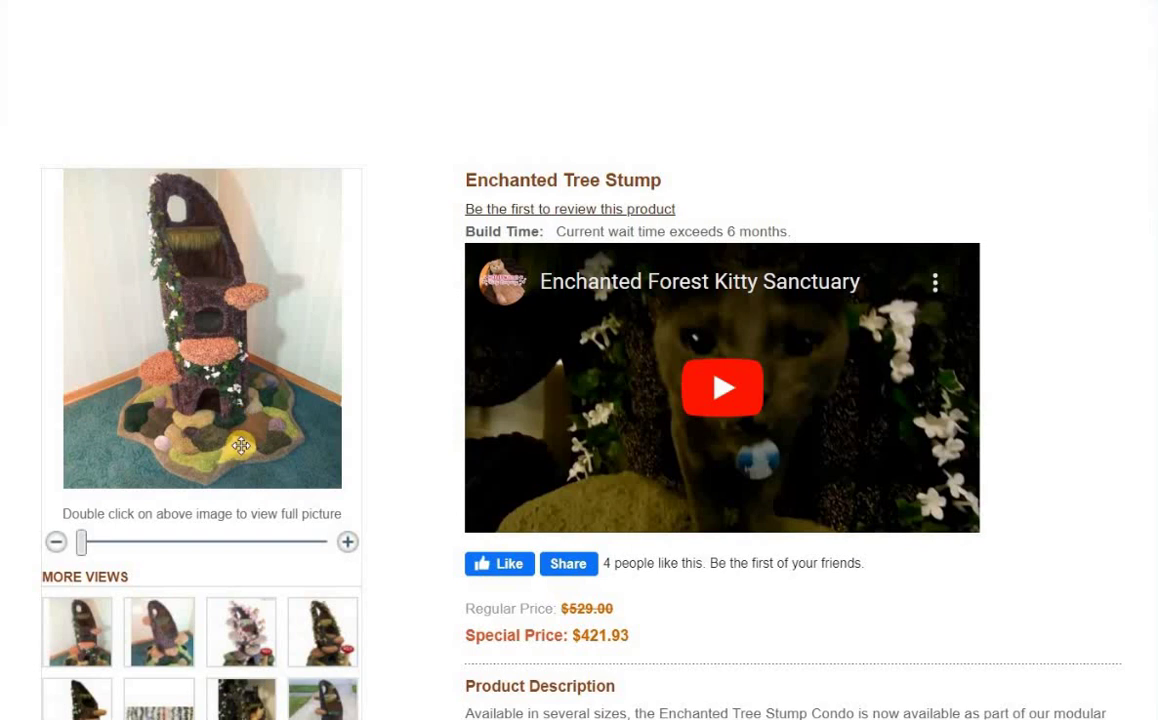
pyautogui.scroll(-3, 225, 405)
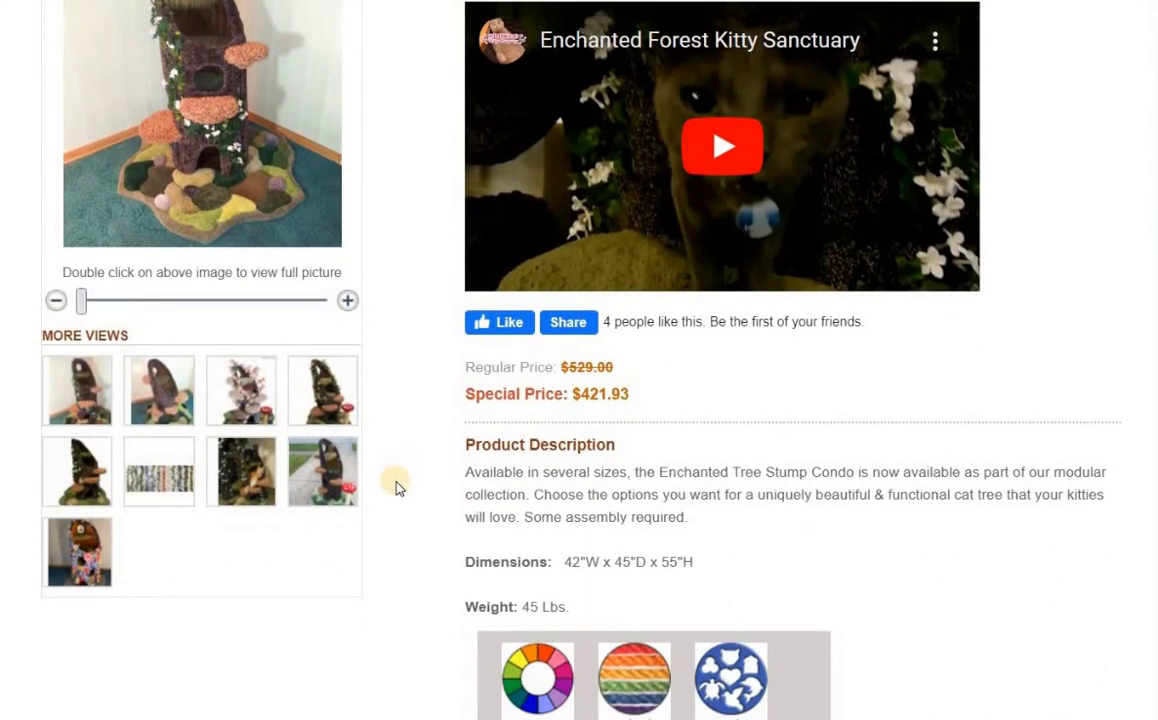
pyautogui.scroll(-1, 421, 546)
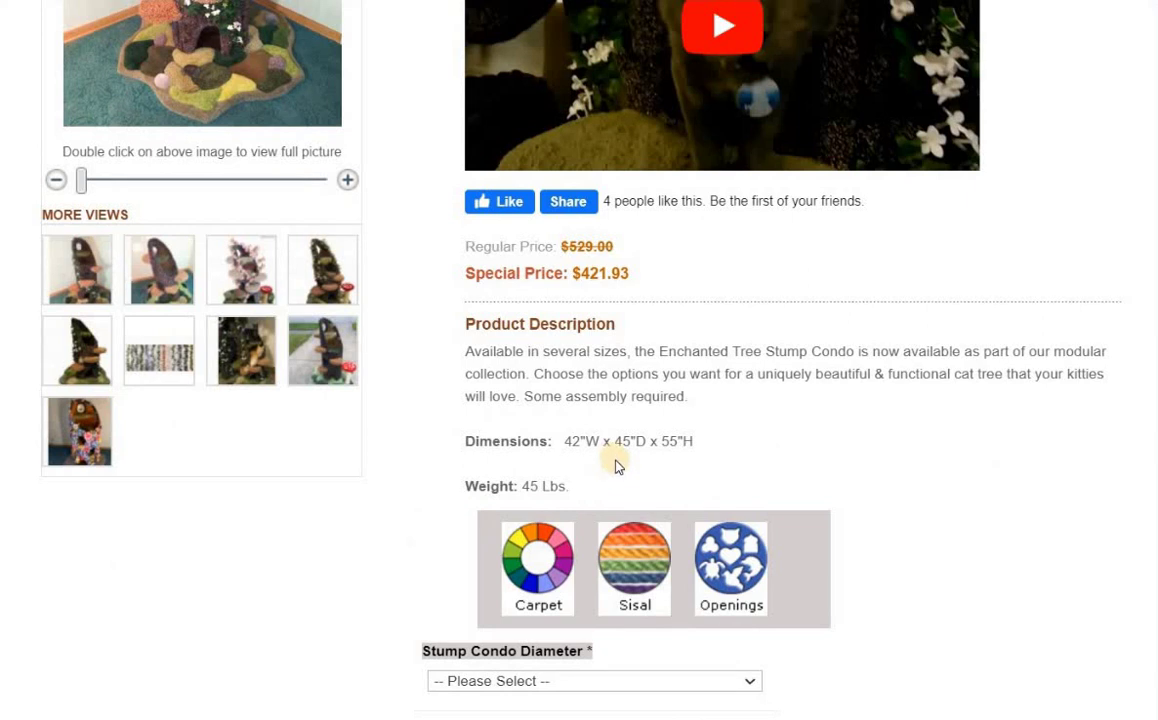
pyautogui.scroll(1, 613, 462)
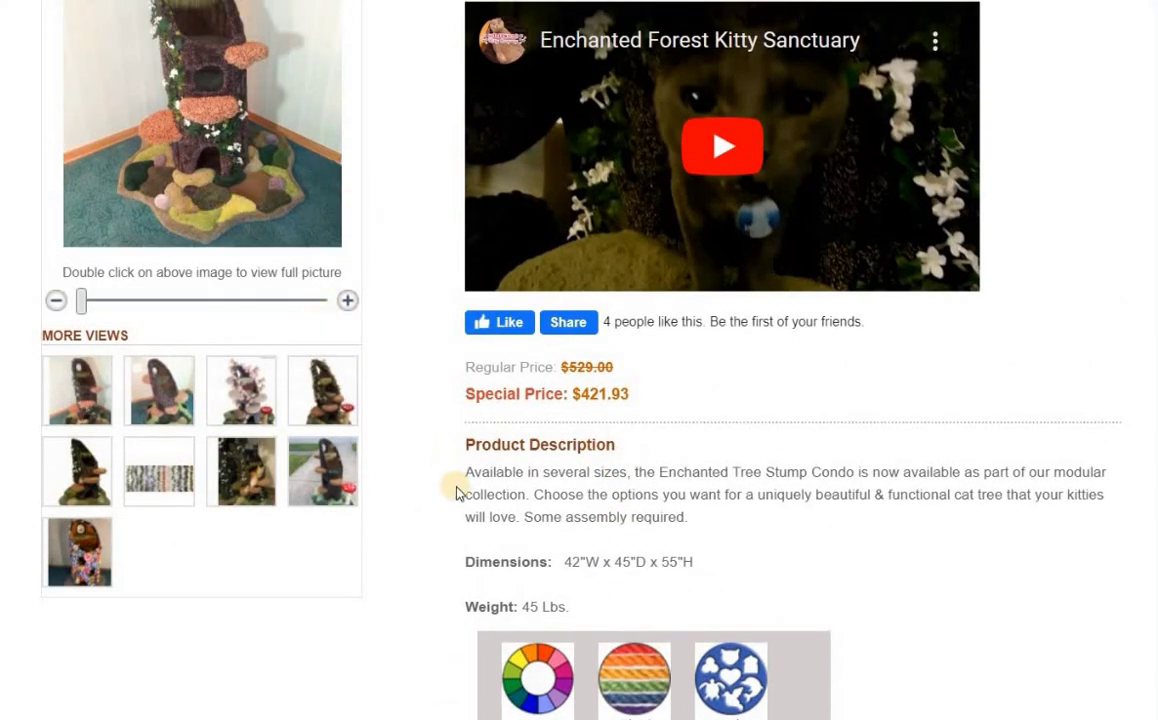
pyautogui.scroll(-5, 456, 493)
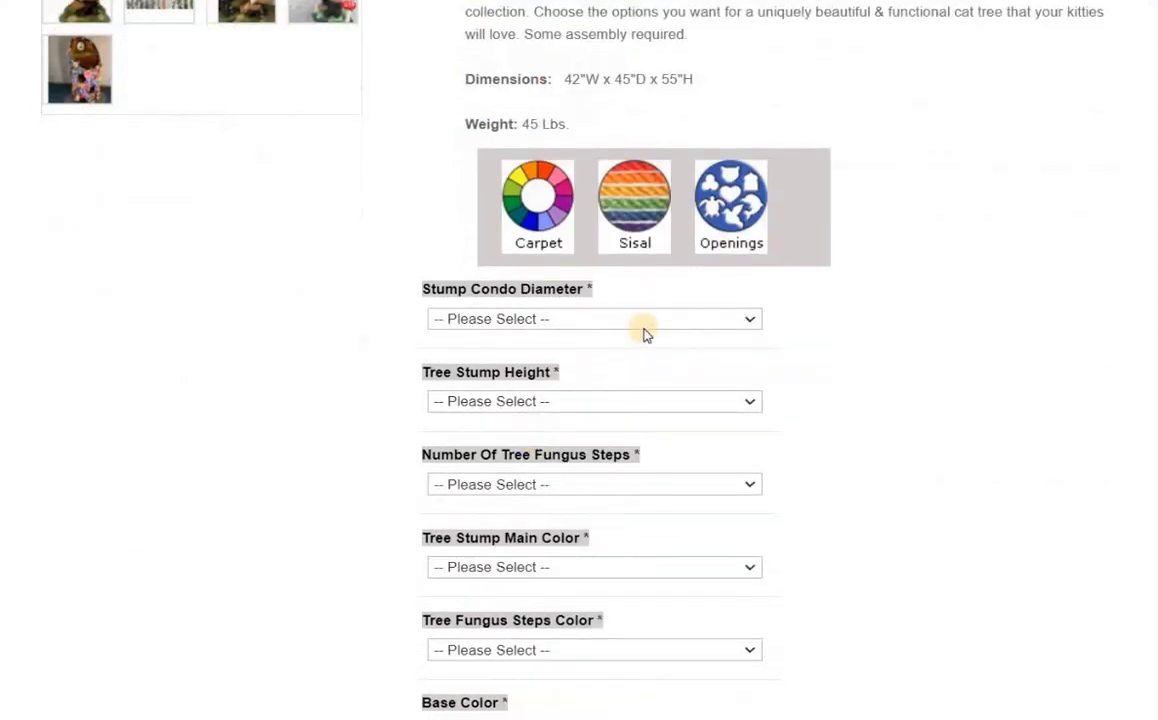
pyautogui.scroll(5, 414, 364)
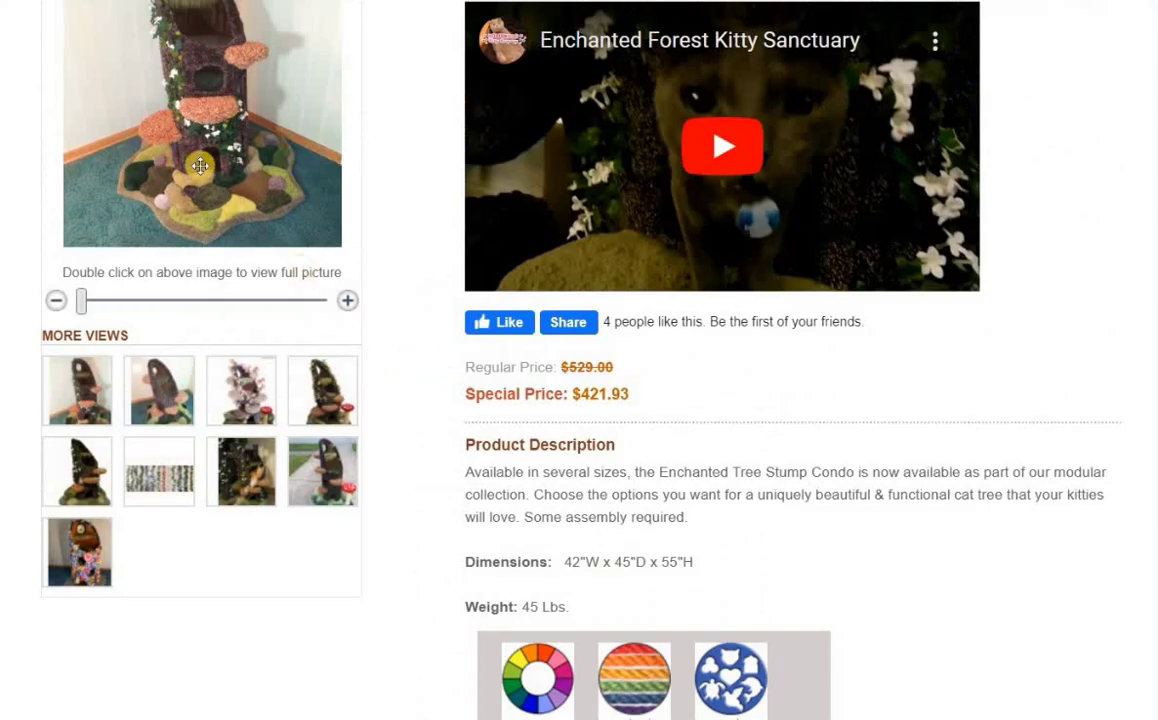
pyautogui.scroll(3, 198, 172)
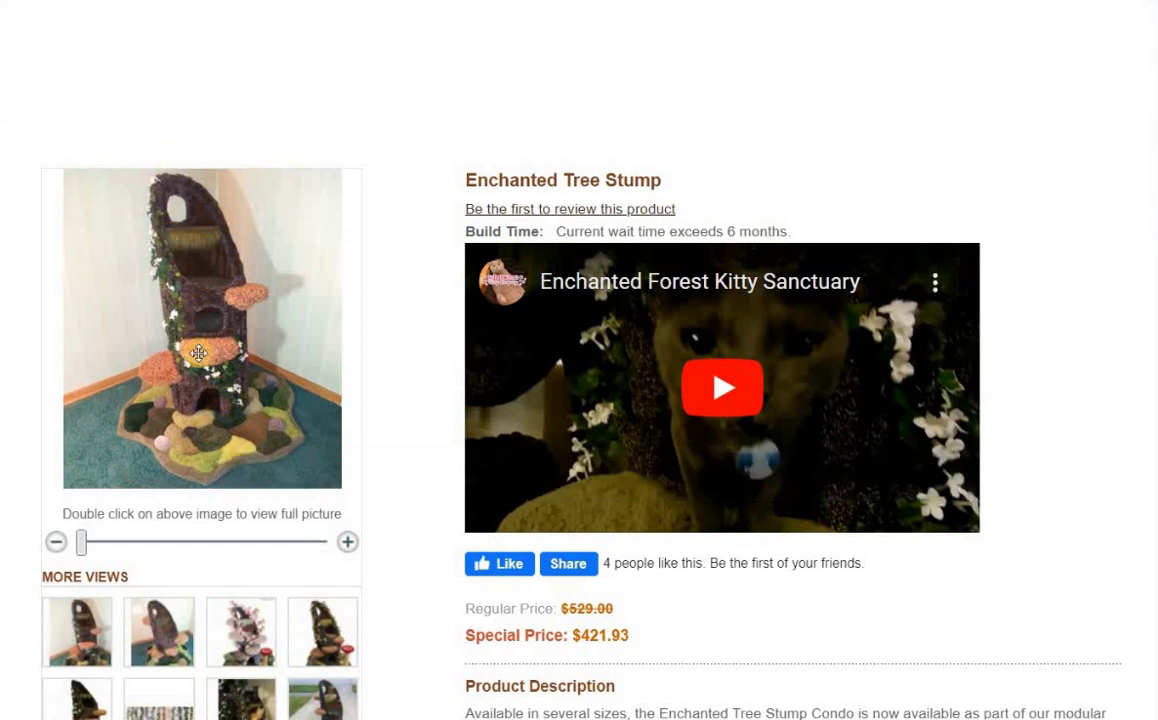
pyautogui.scroll(-2, 204, 345)
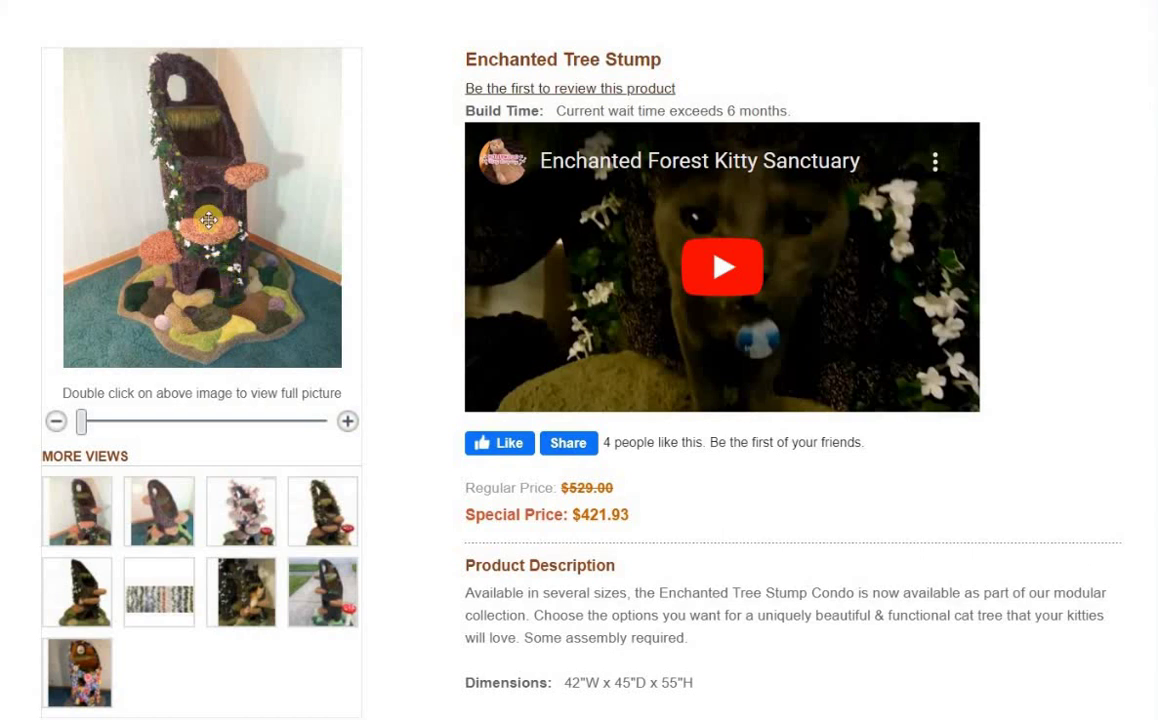
pyautogui.moveTo(212, 290)
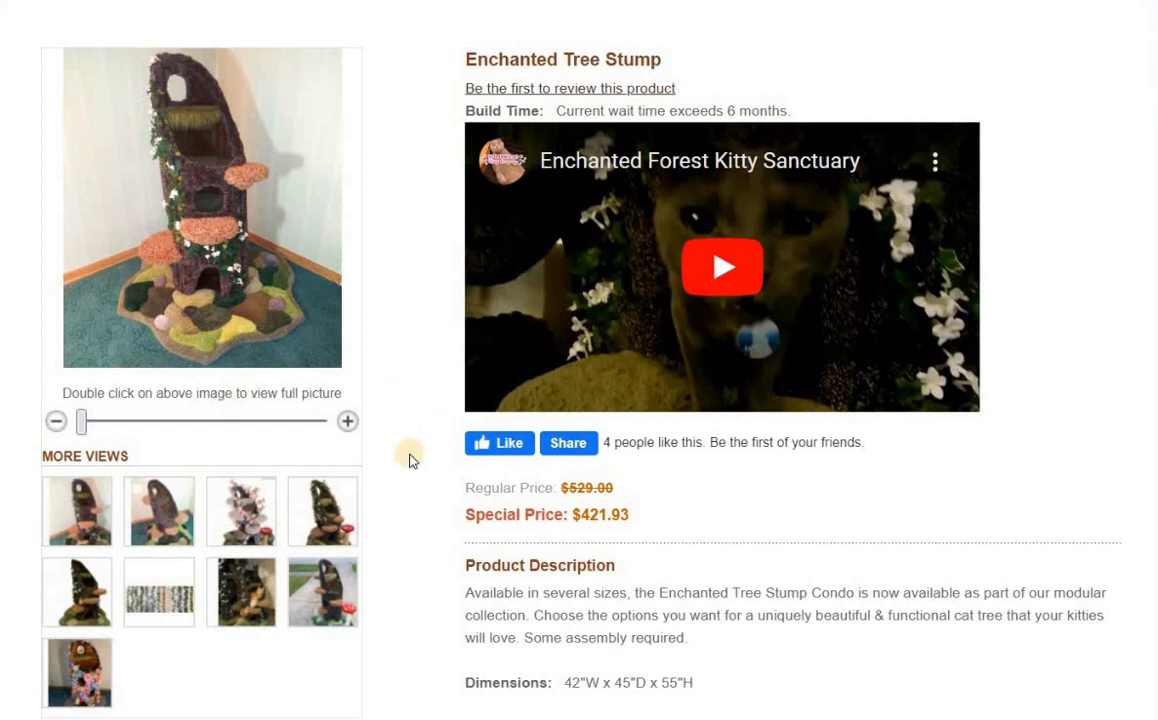
# - Set the Stump Condo Diameter to 16" (as shown) and the Tree Stump Height to 53" w/ 4 levels (as shown)
pyautogui.scroll(-2, 416, 545)
pyautogui.scroll(-2, 420, 551)
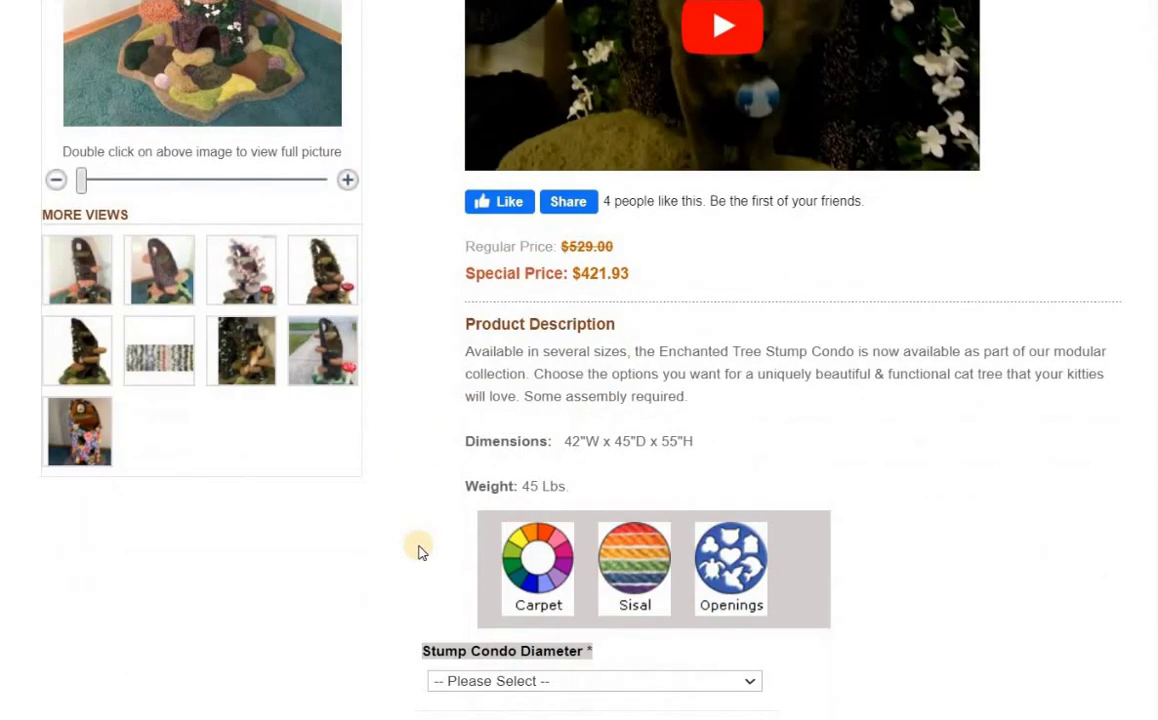
pyautogui.scroll(-2, 420, 550)
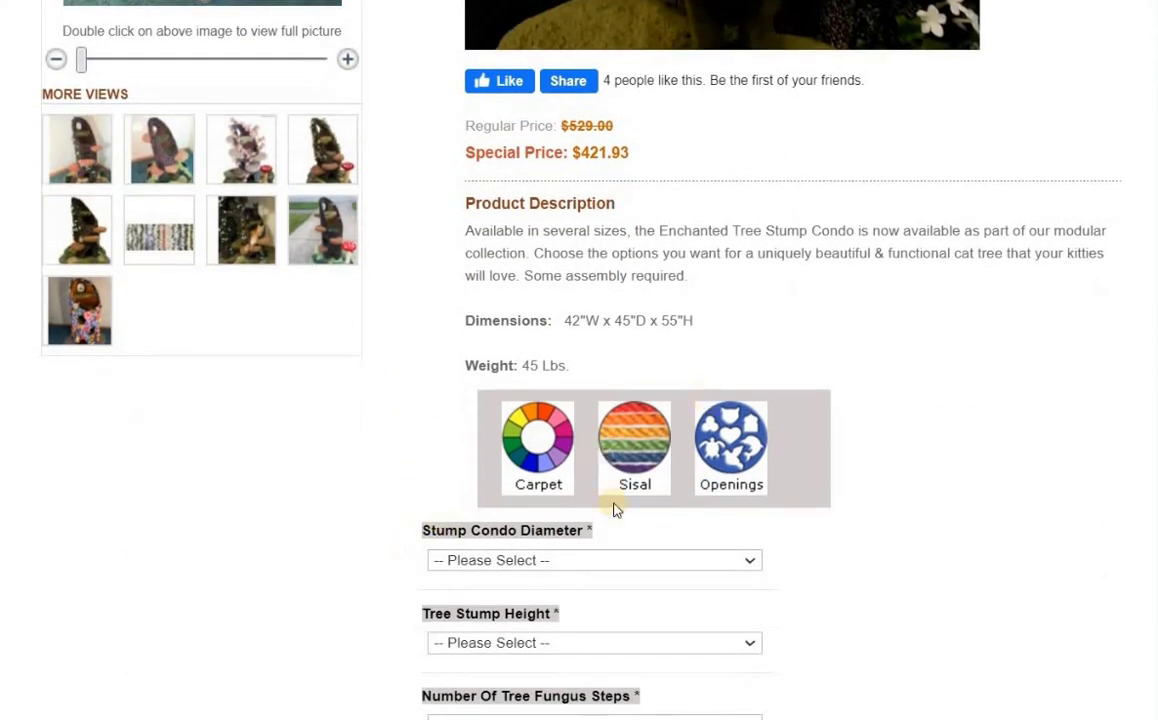
pyautogui.scroll(-2, 665, 438)
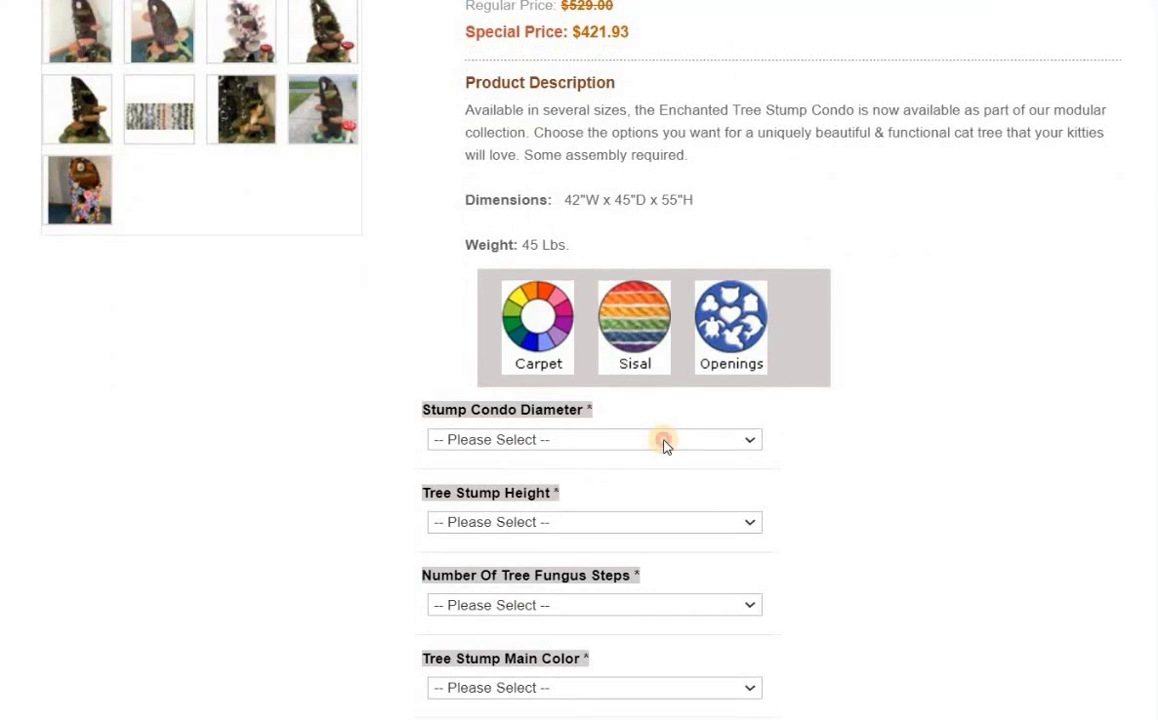
pyautogui.click(665, 440)
pyautogui.click(535, 478)
pyautogui.scroll(-1, 589, 444)
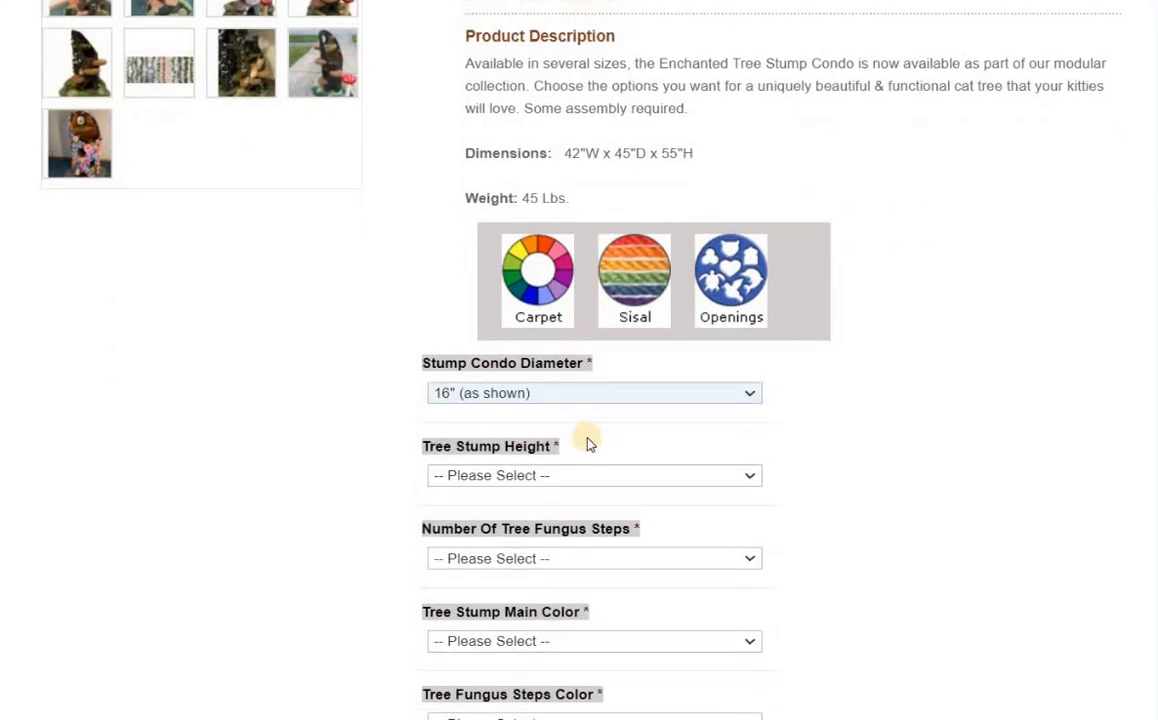
pyautogui.scroll(-2, 590, 430)
pyautogui.click(594, 405)
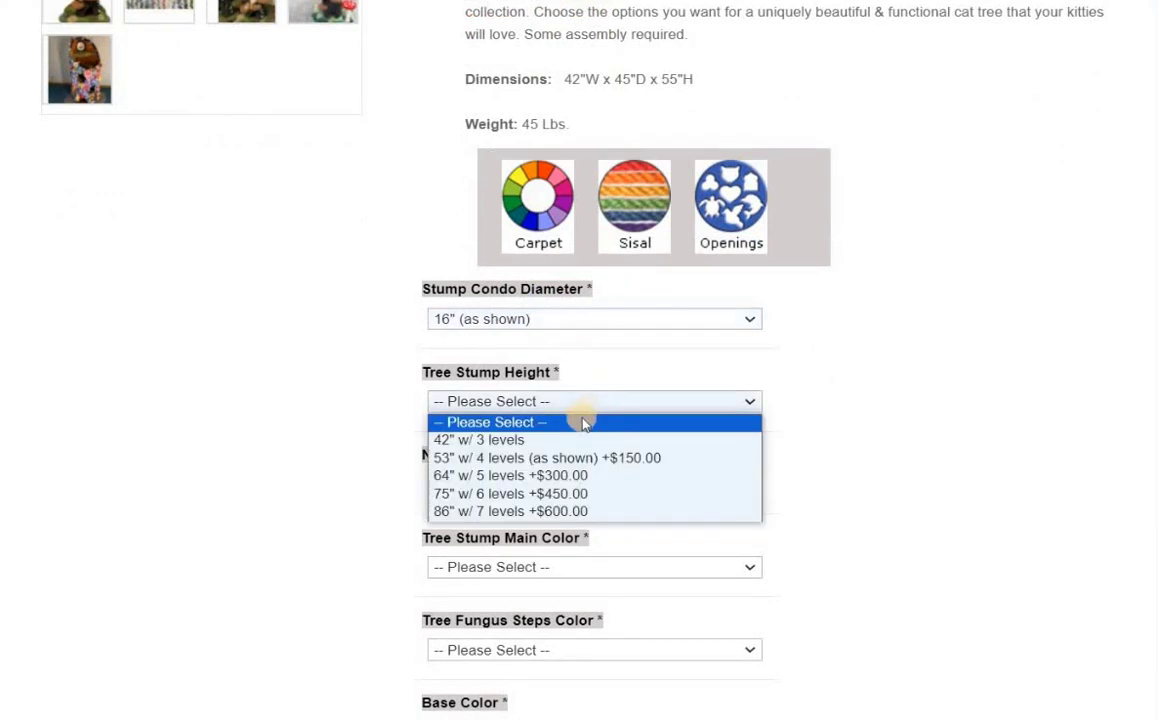
pyautogui.click(546, 462)
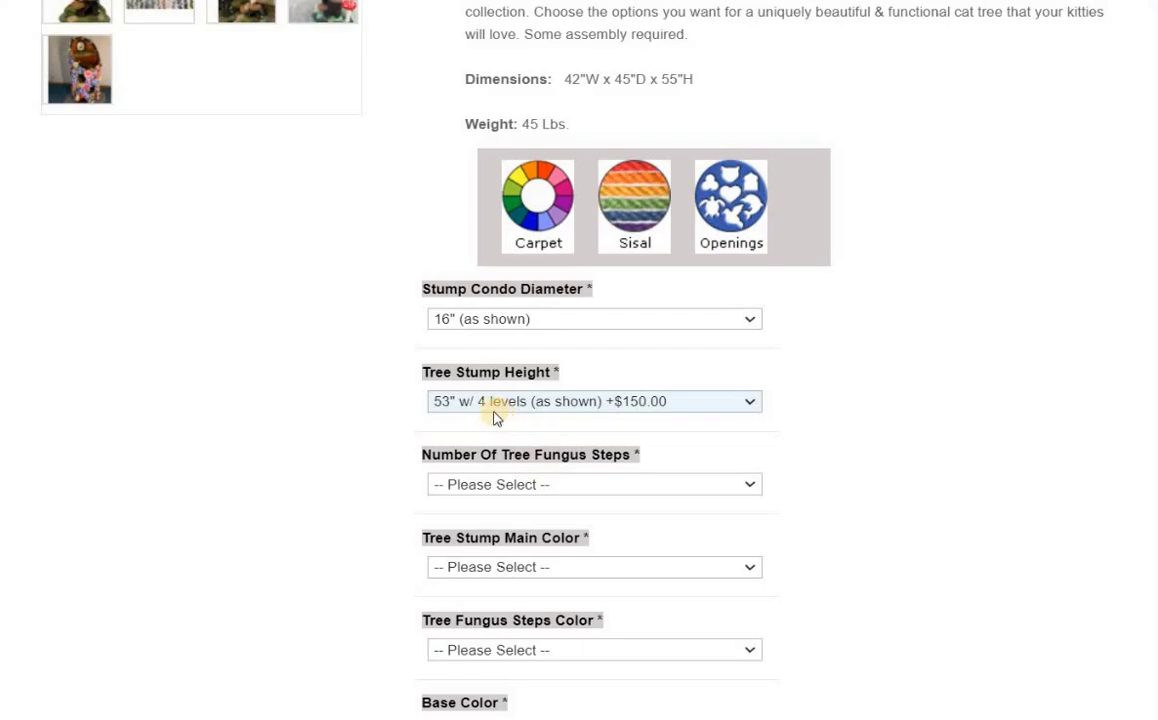
# - From the separate Insect Cat Toys page, browse to the Enchanted furniture under Trees & Cactus and open the Enchanted Garden Tree Stump Condo
pyautogui.scroll(5, 345, 365)
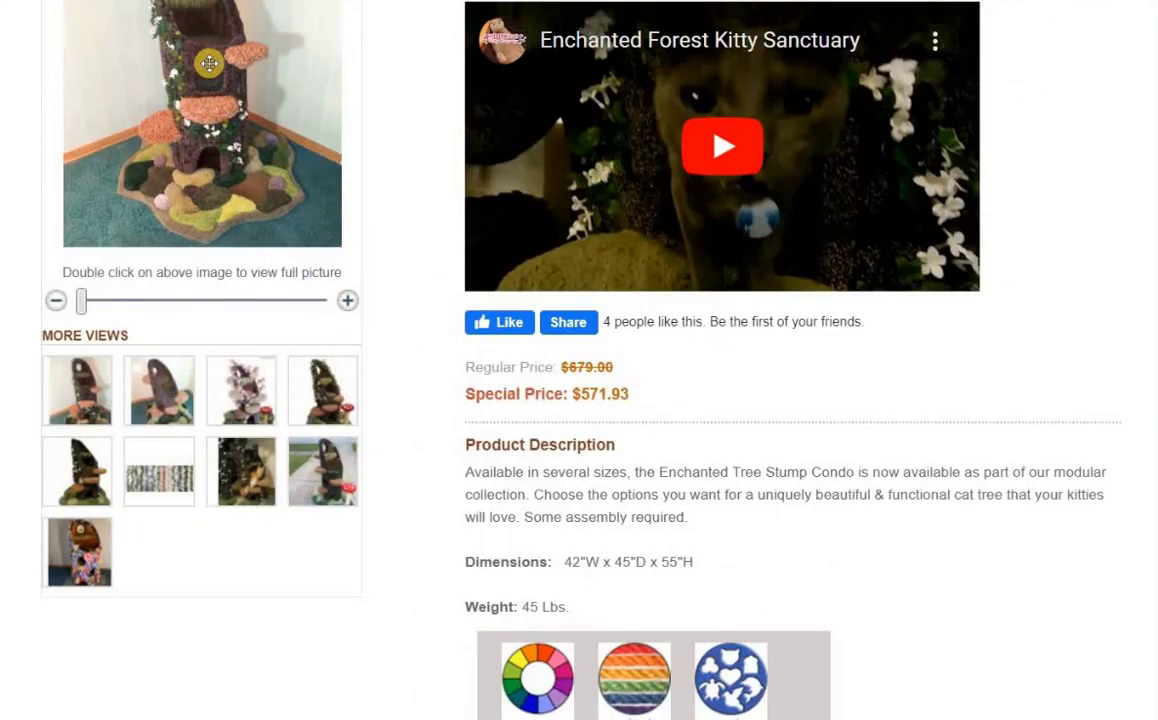
pyautogui.scroll(1, 207, 100)
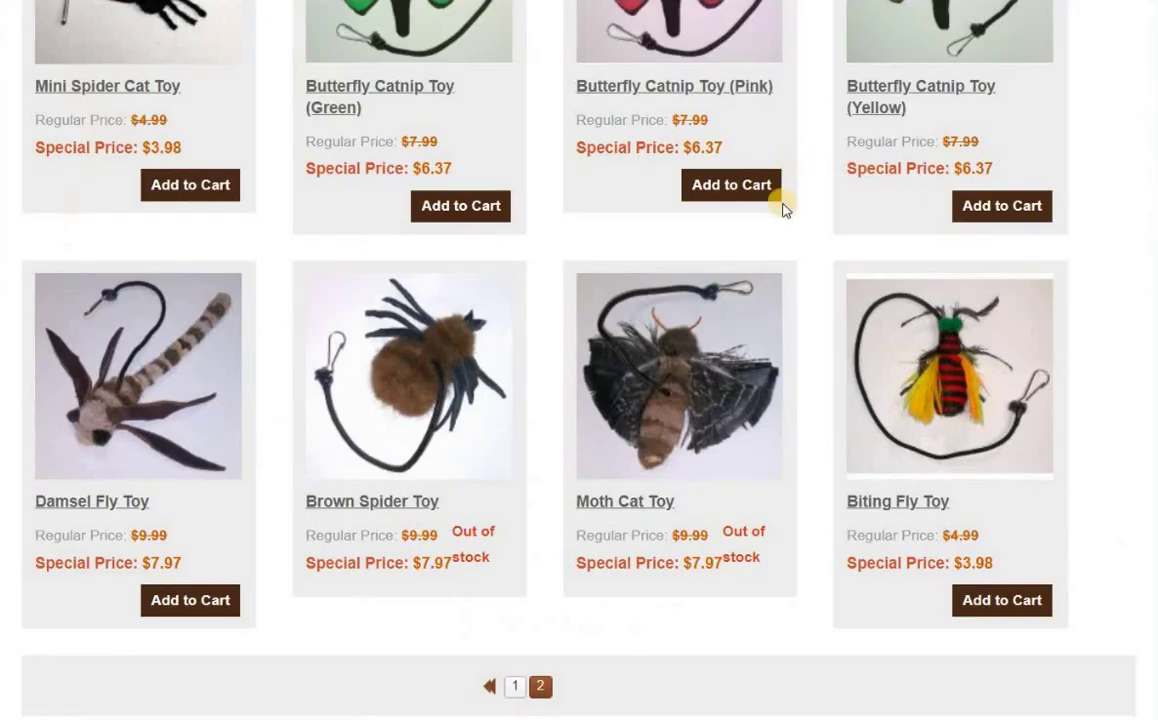
pyautogui.scroll(5, 783, 202)
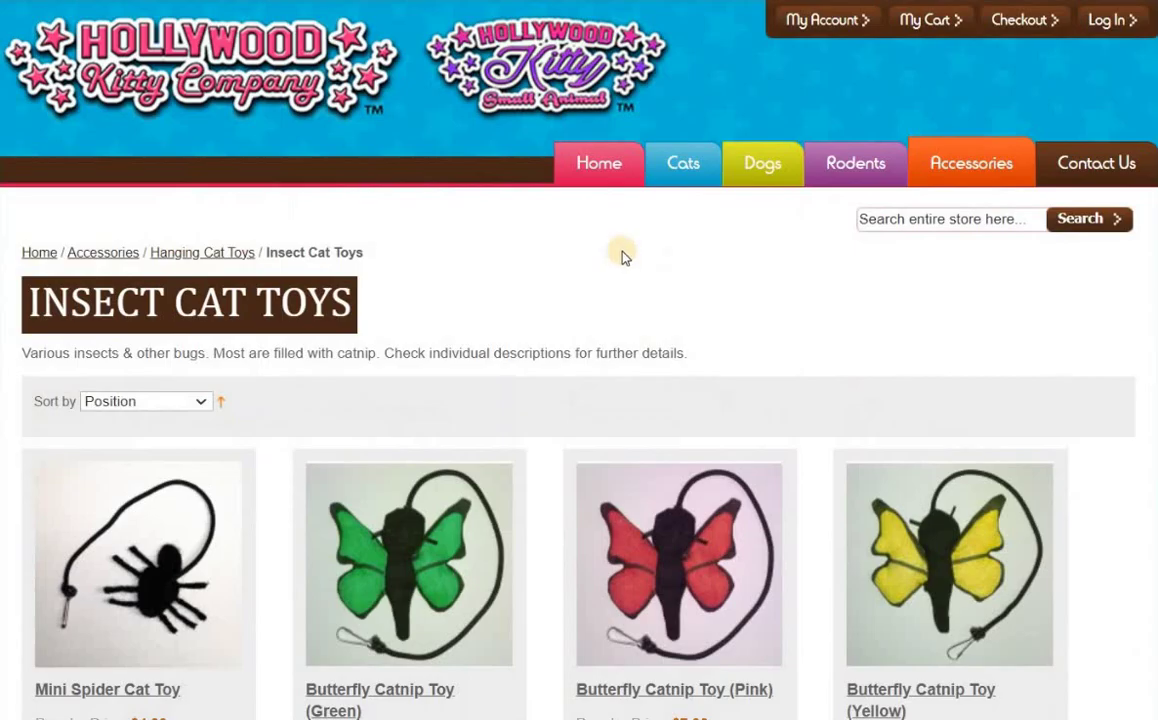
pyautogui.moveTo(680, 160)
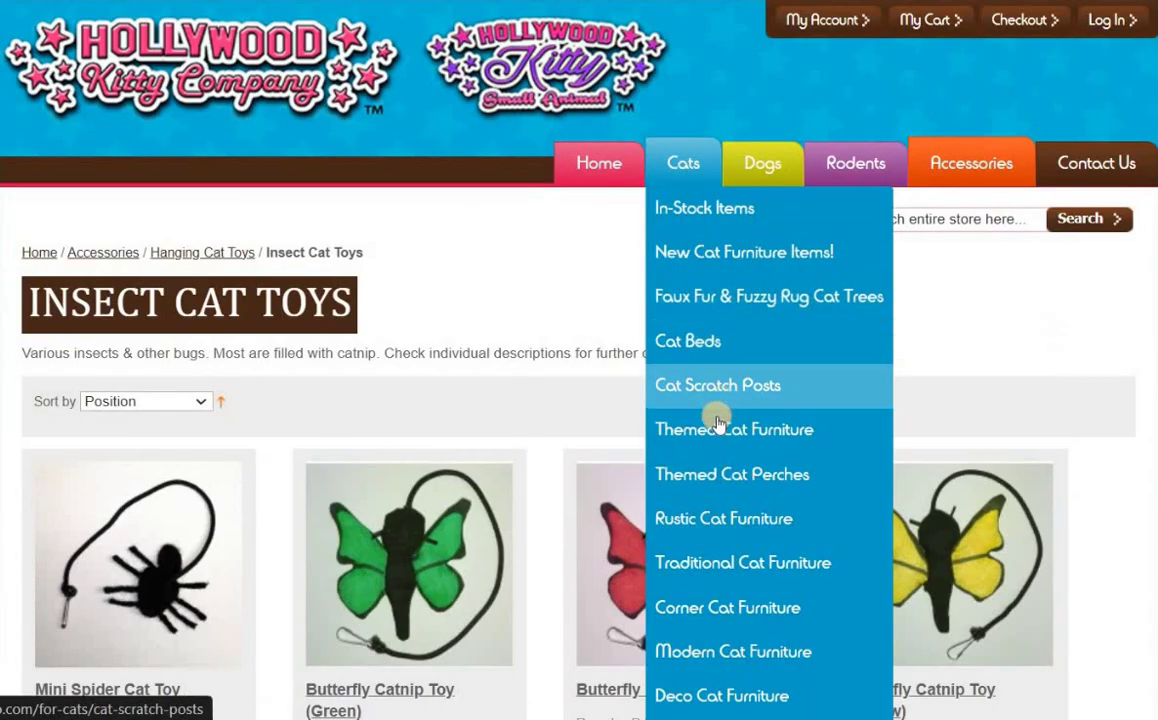
pyautogui.moveTo(722, 436)
pyautogui.moveTo(968, 436)
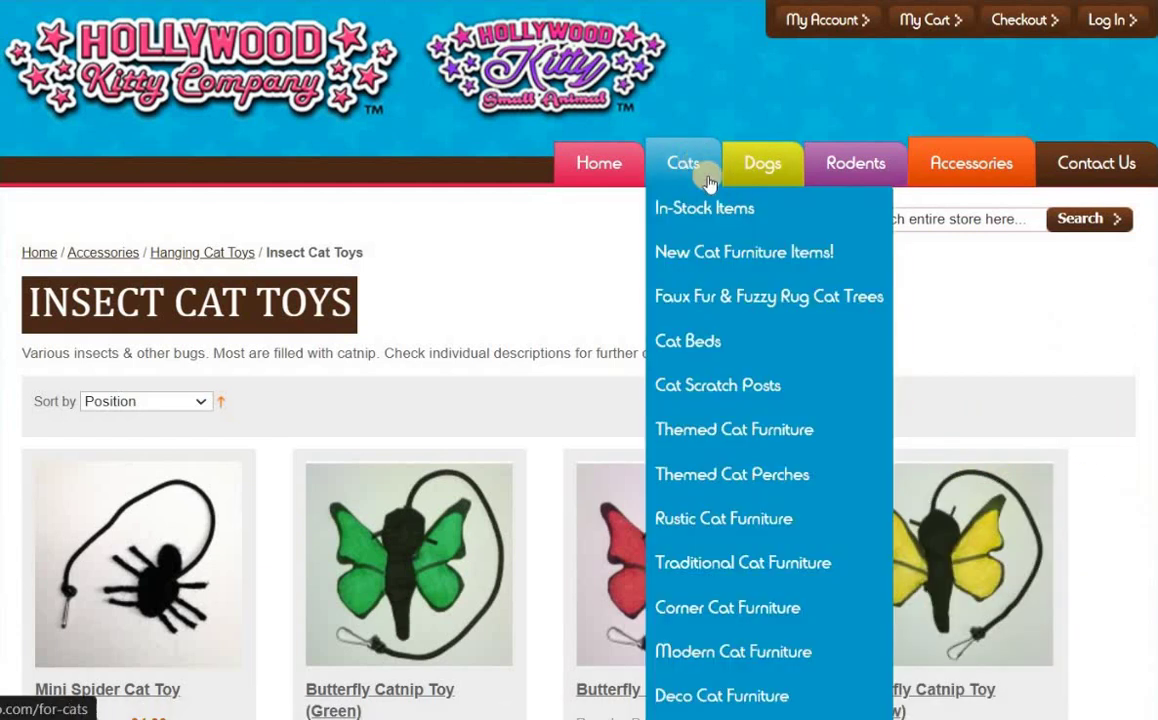
pyautogui.moveTo(768, 434)
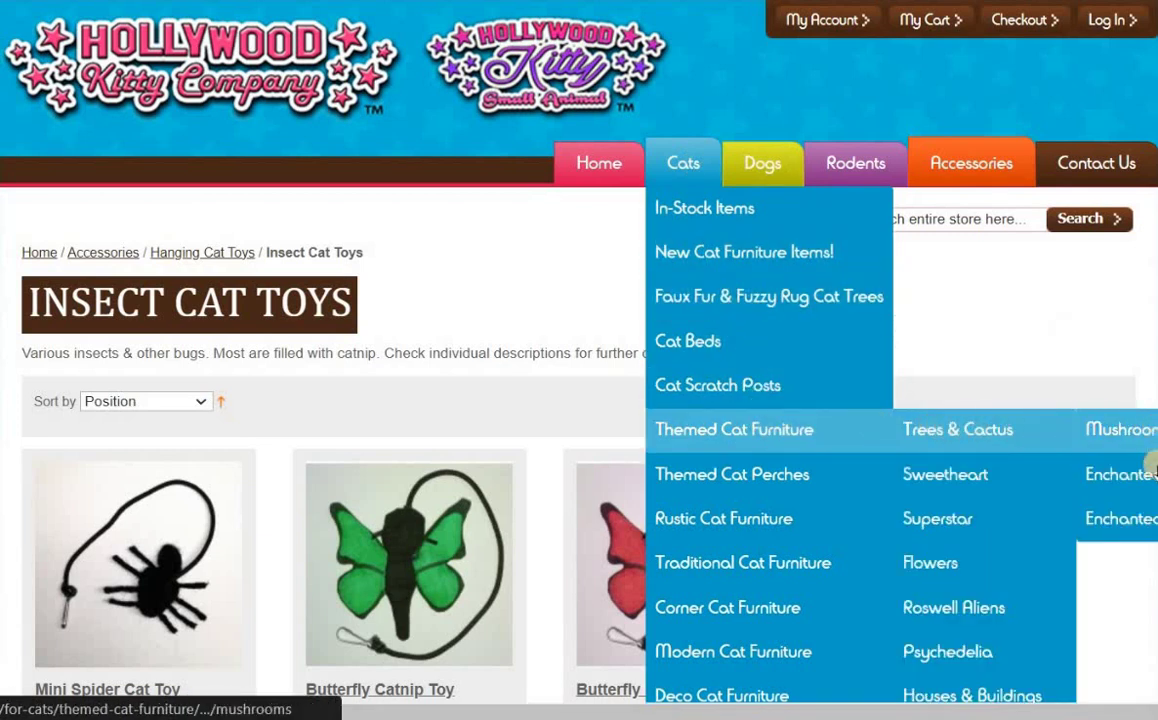
pyautogui.click(1150, 520)
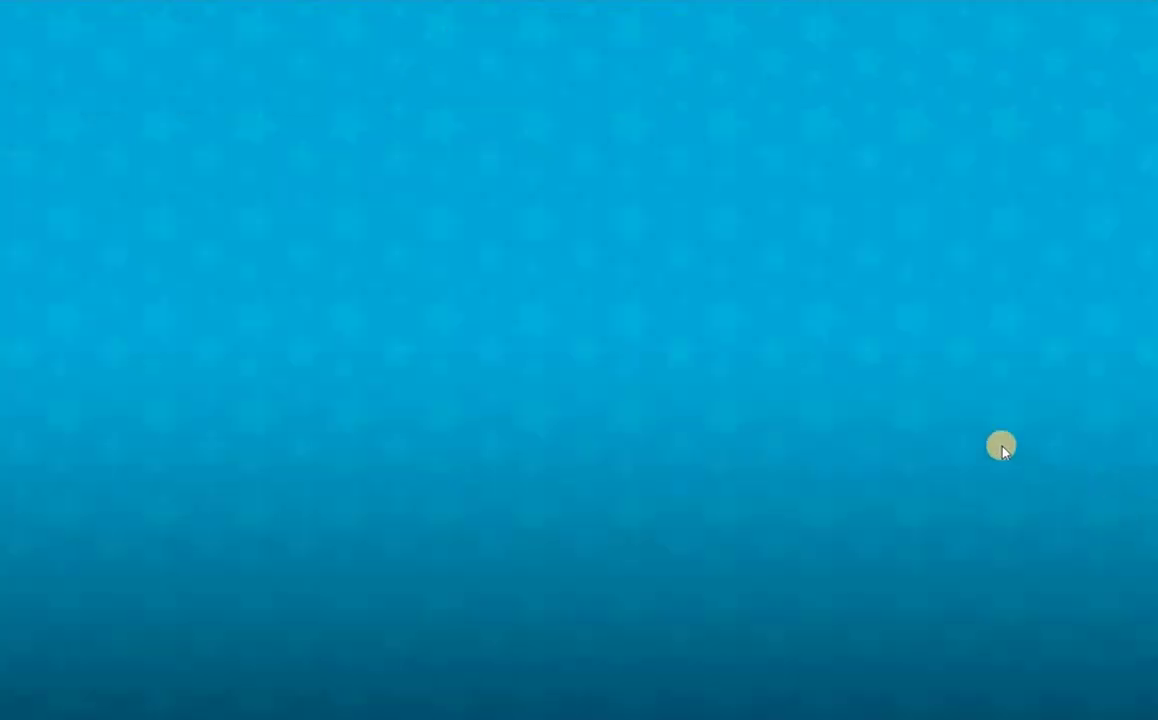
pyautogui.scroll(-4, 737, 439)
pyautogui.click(708, 338)
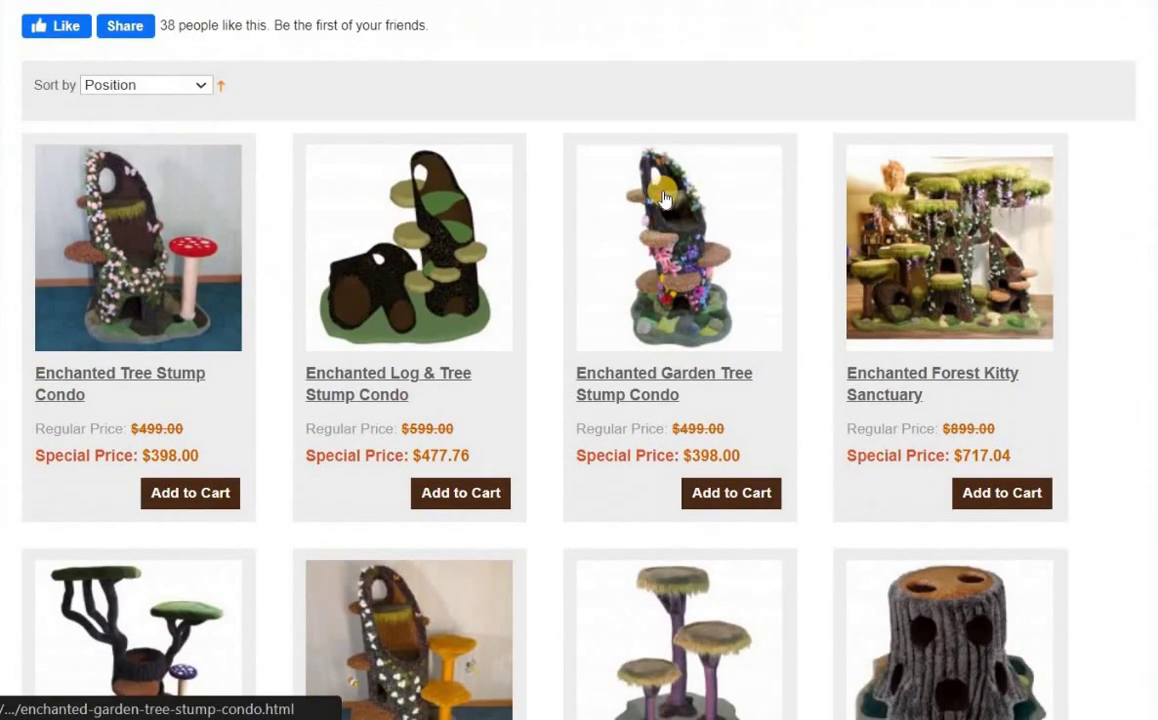
# - Examine the Enchanted Garden Tree Stump Condo's enlarged main photo and its 42" height version for levels and fungus steps
pyautogui.scroll(-5, 371, 503)
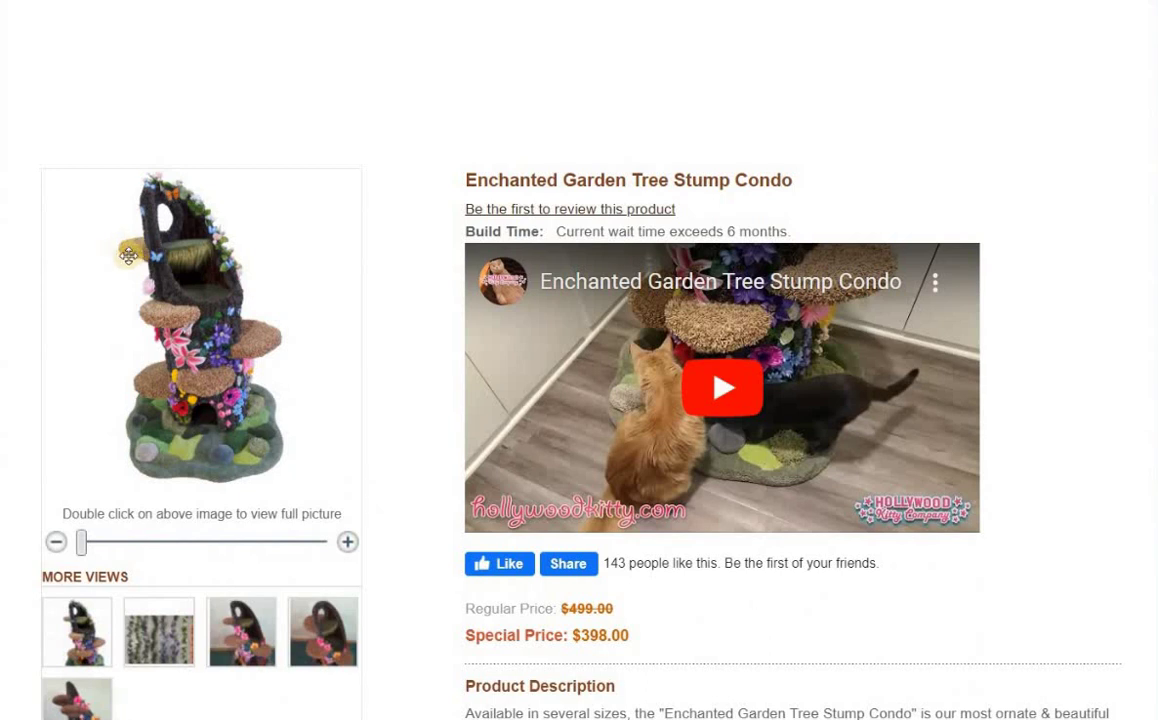
pyautogui.scroll(-1, 97, 507)
pyautogui.click(97, 507)
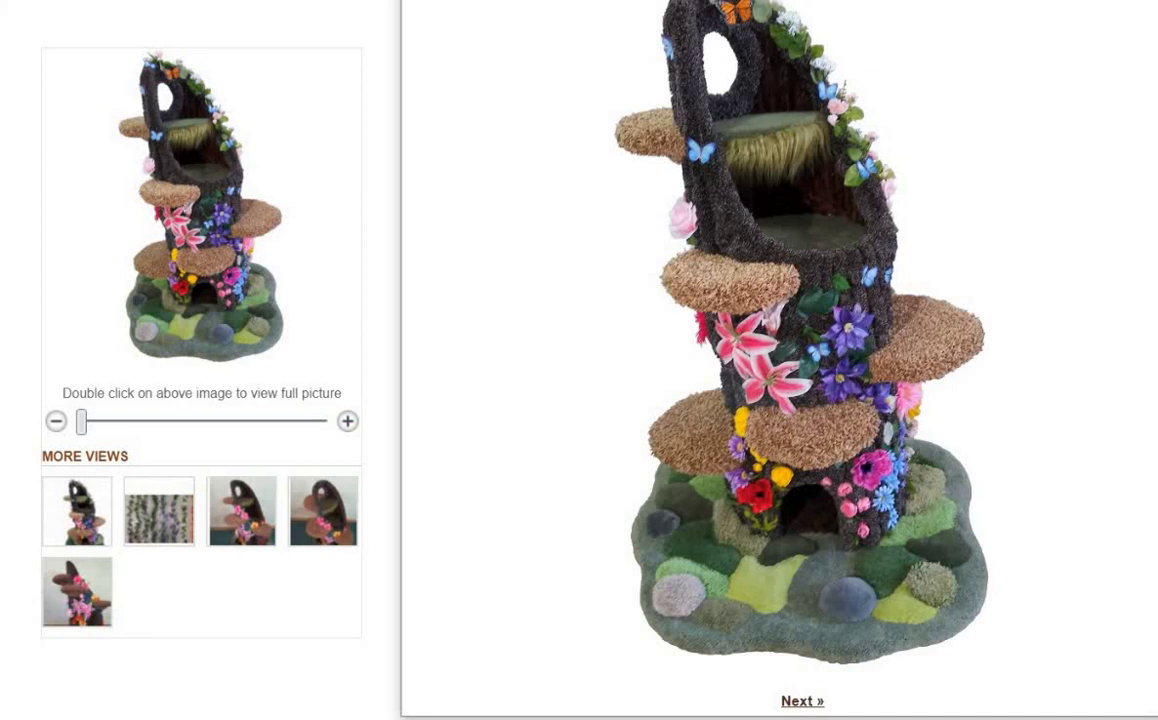
pyautogui.press('Escape')
pyautogui.click(255, 482)
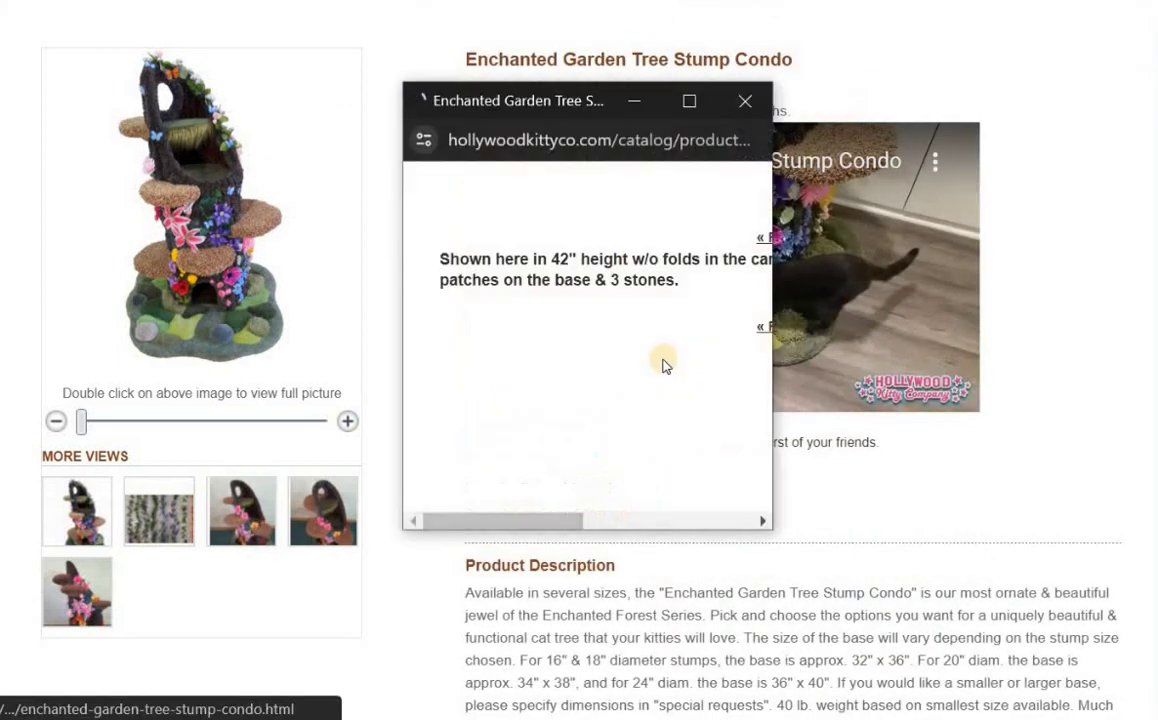
pyautogui.scroll(-2, 800, 360)
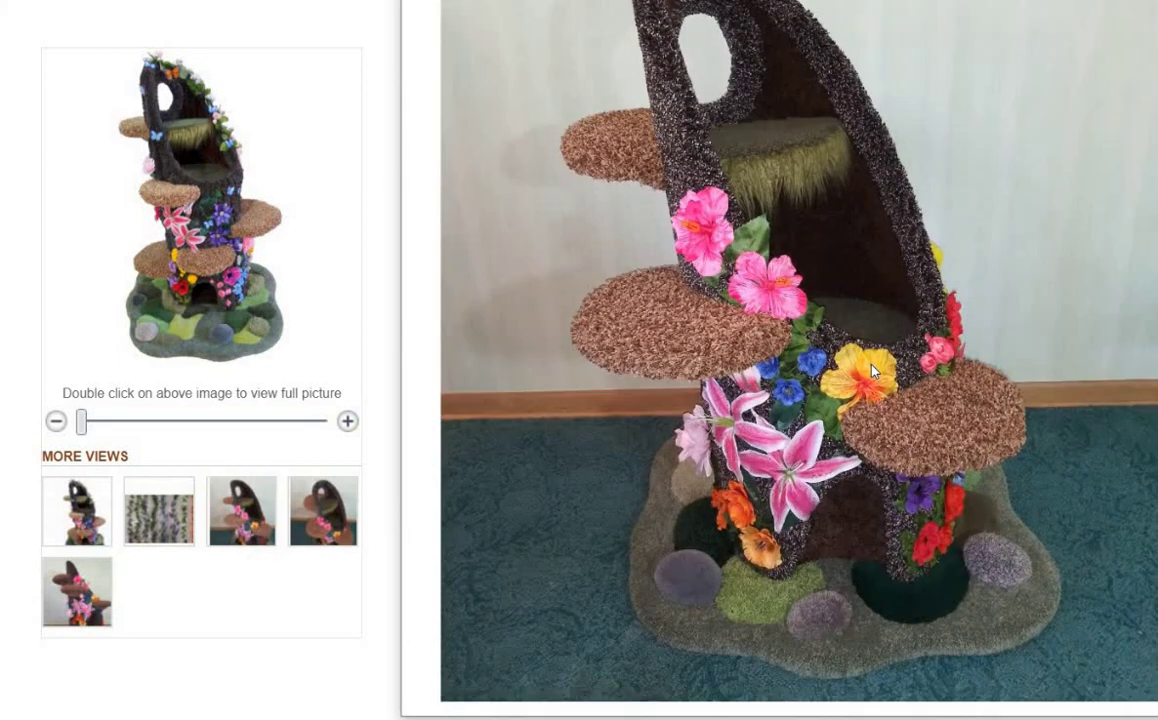
pyautogui.scroll(-1, 780, 300)
pyautogui.scroll(2, 640, 210)
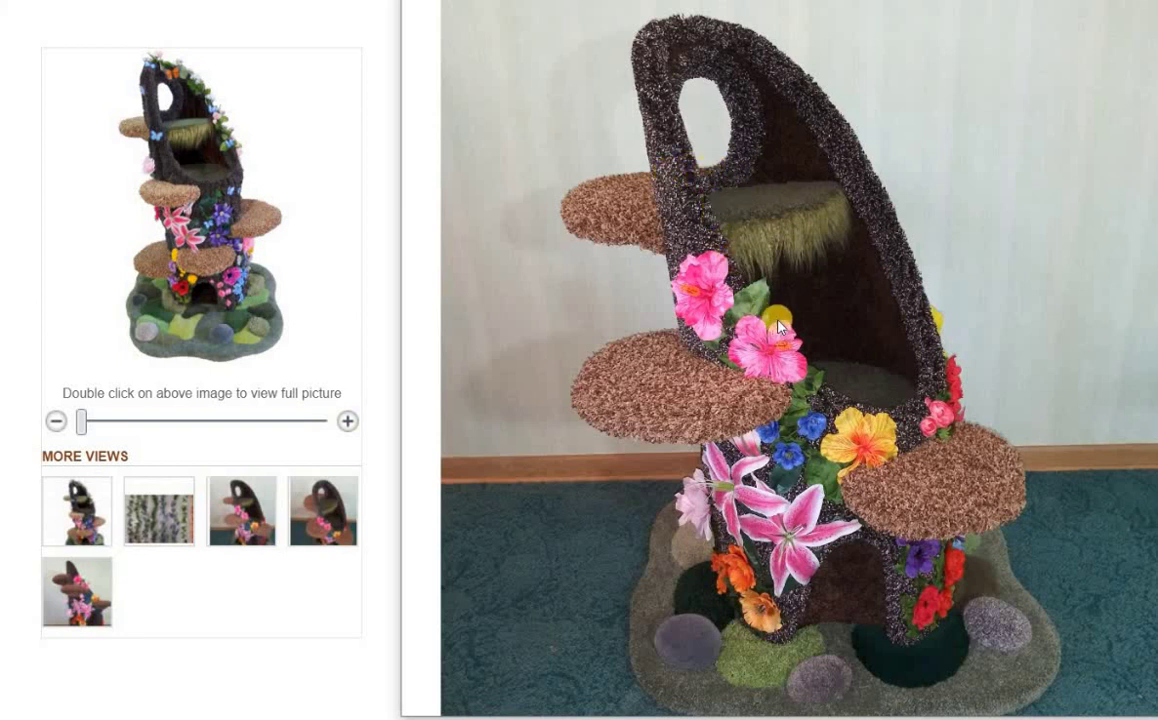
pyautogui.scroll(-2, 703, 289)
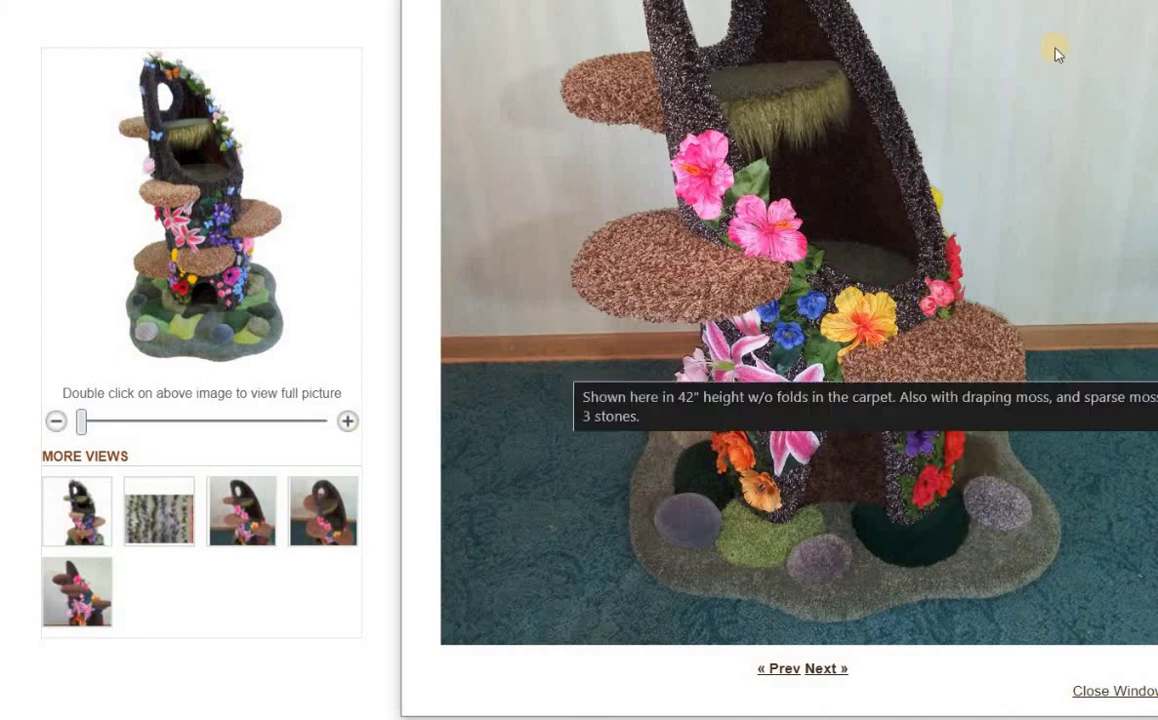
pyautogui.press('Escape')
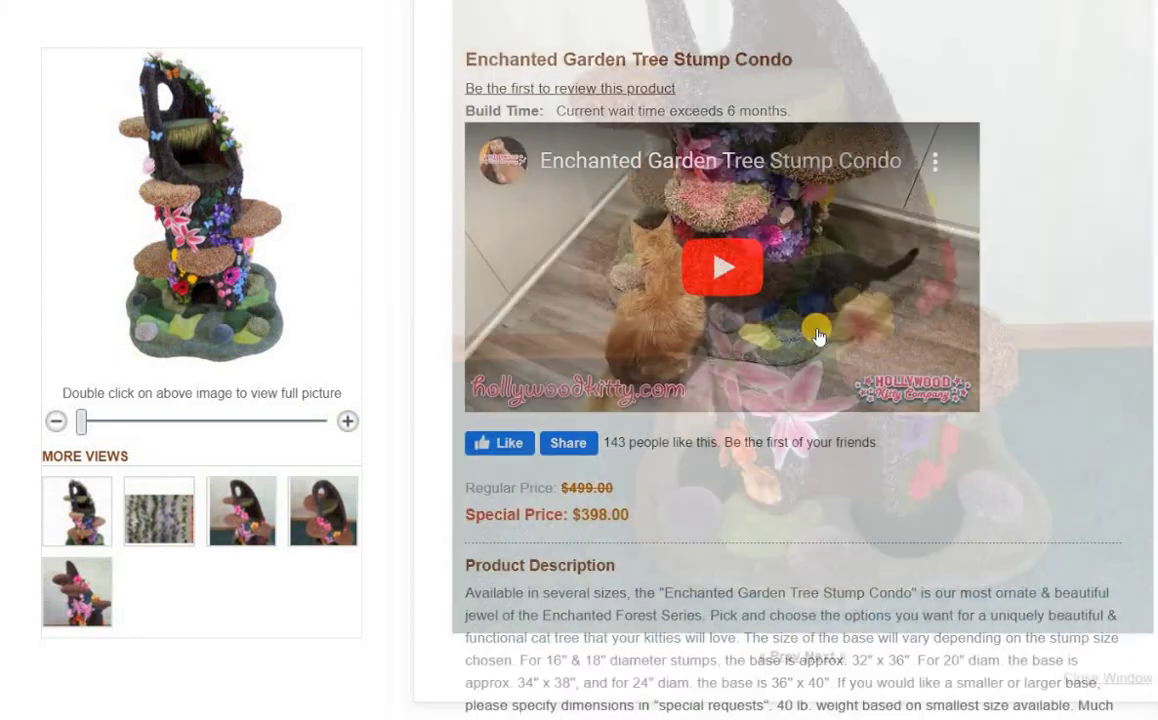
# - Back on the Enchanted Tree Stump page, set the Number Of Tree Fungus Steps to 4 Steps (3 front & 1 back under top hole)
pyautogui.scroll(-1, 731, 335)
pyautogui.scroll(3, 731, 335)
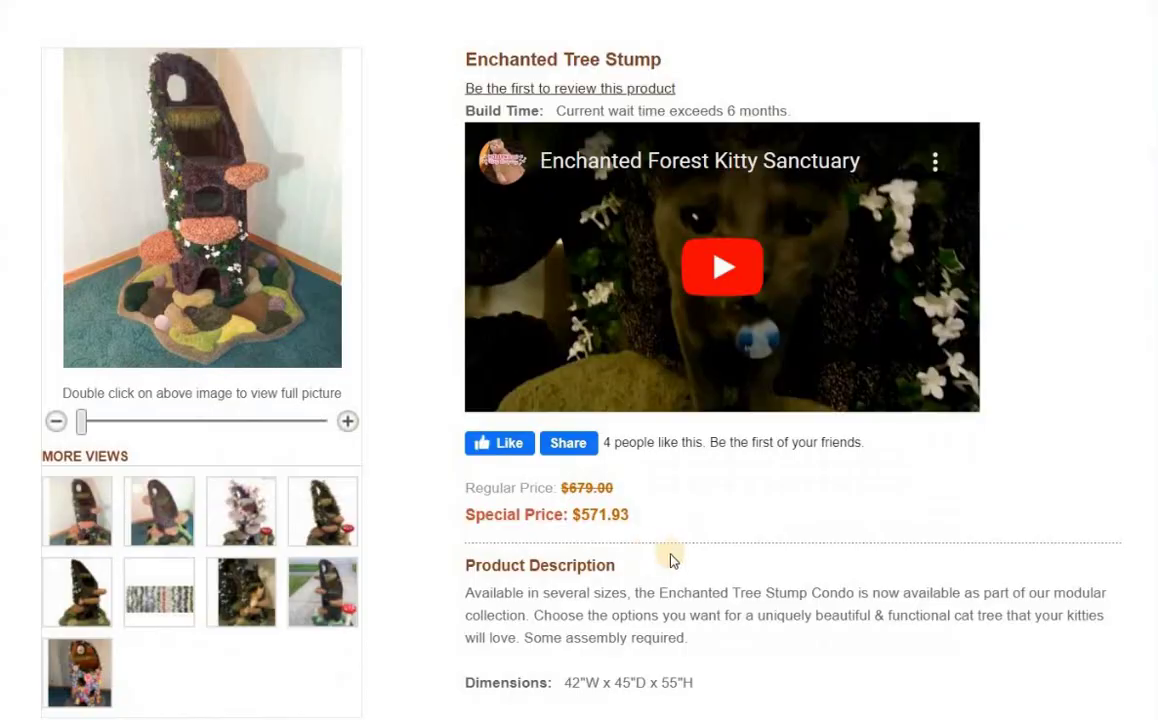
pyautogui.scroll(-5, 606, 501)
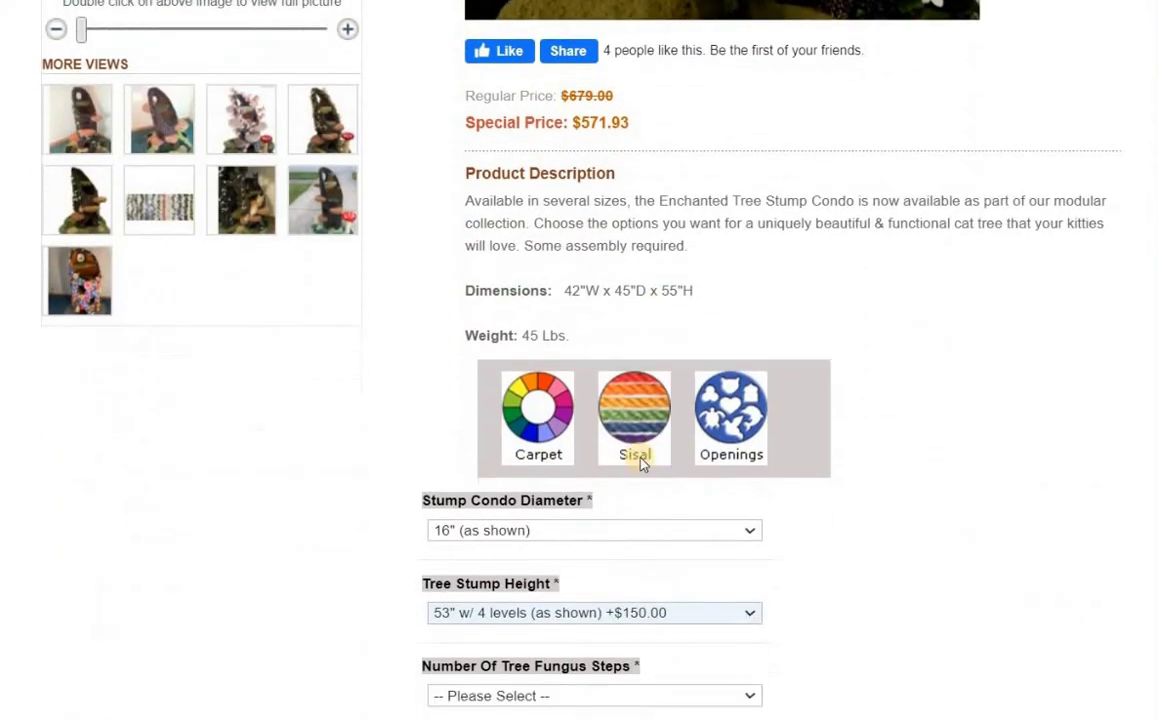
pyautogui.scroll(-2, 607, 478)
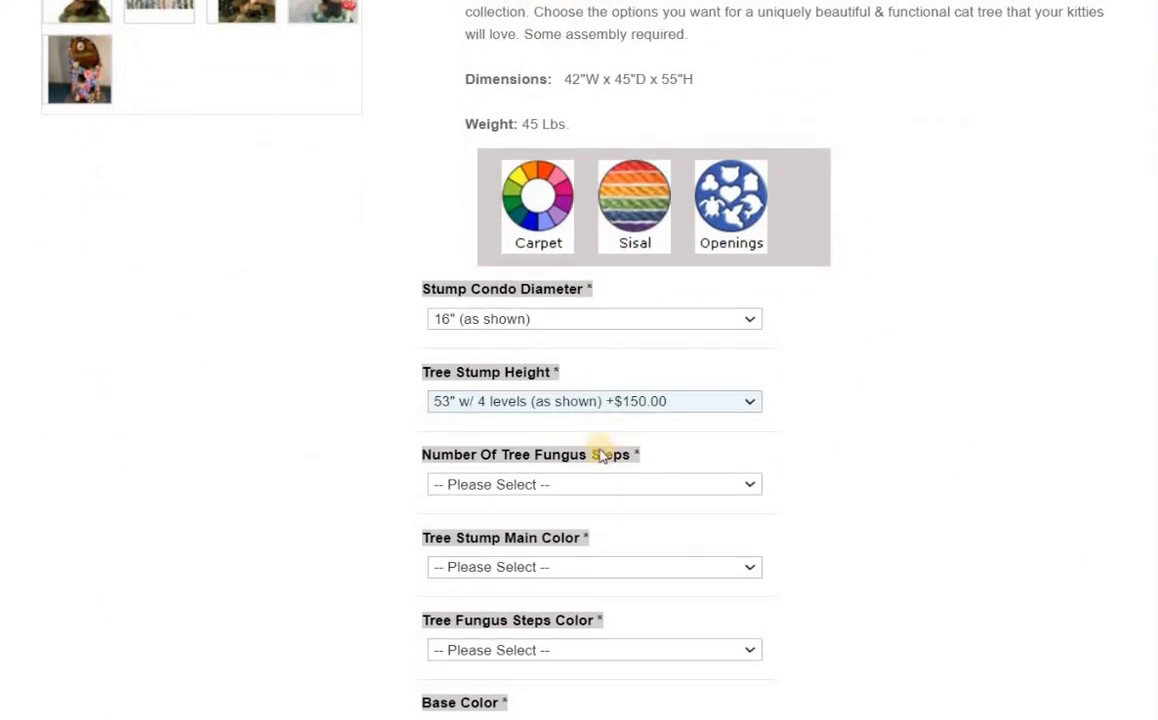
pyautogui.scroll(6, 598, 485)
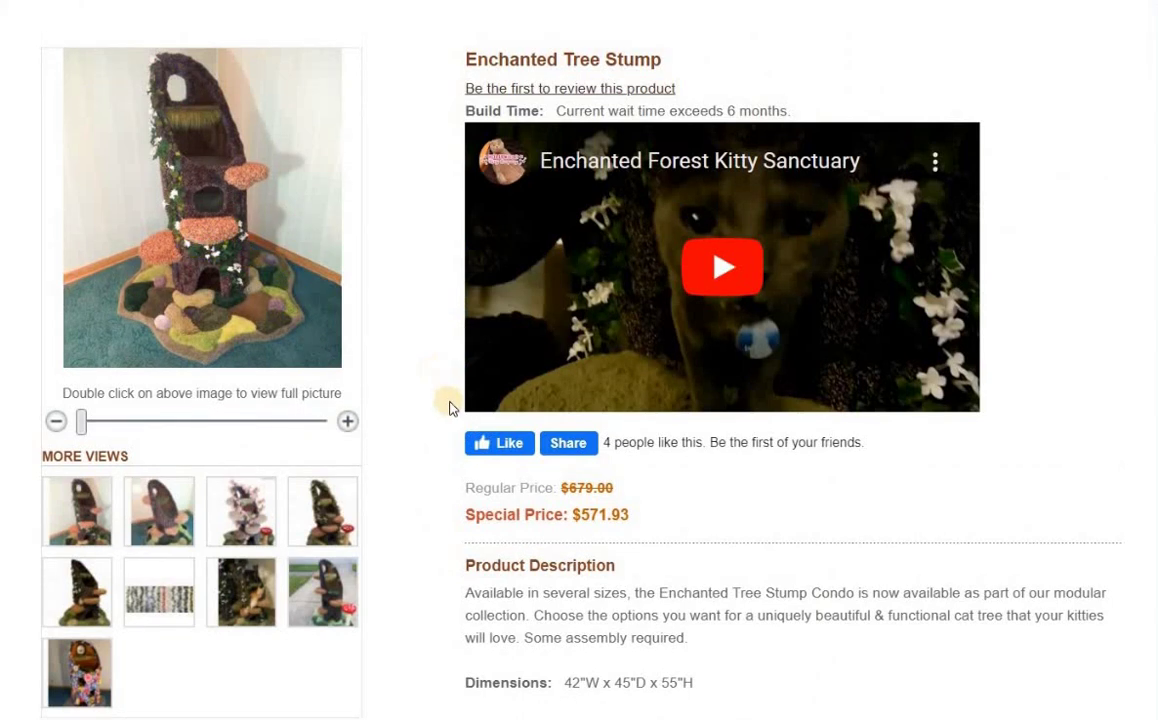
pyautogui.scroll(-2, 447, 403)
pyautogui.scroll(-5, 628, 452)
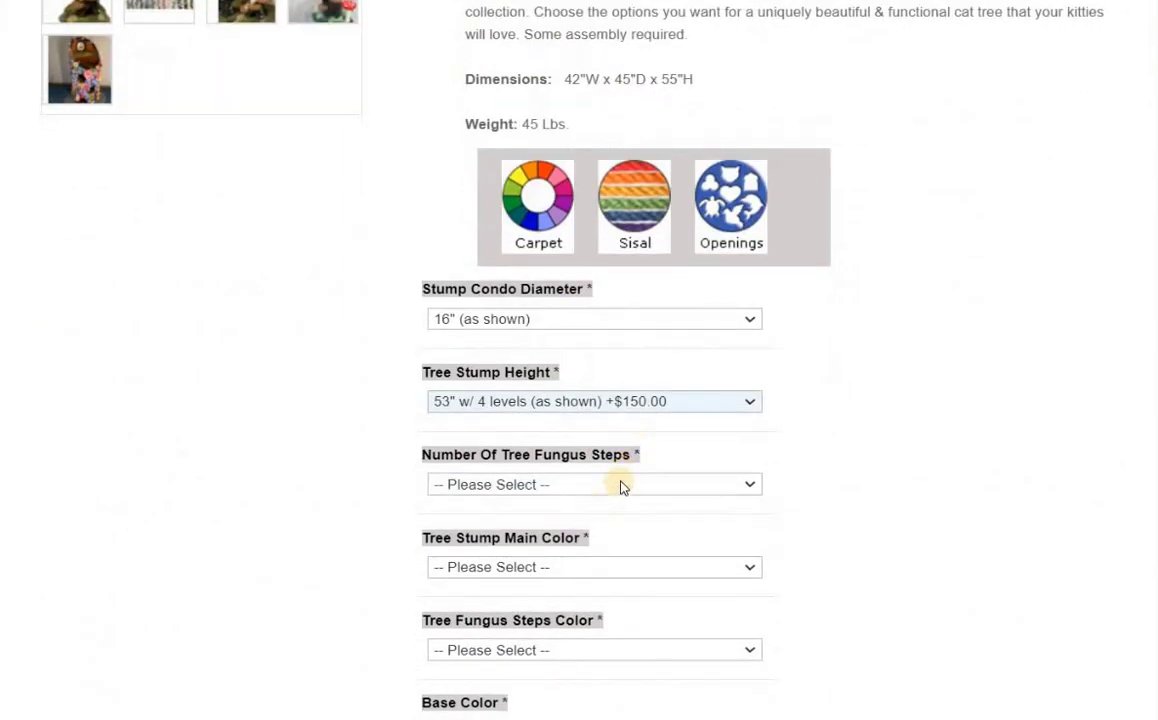
pyautogui.click(616, 492)
pyautogui.click(553, 521)
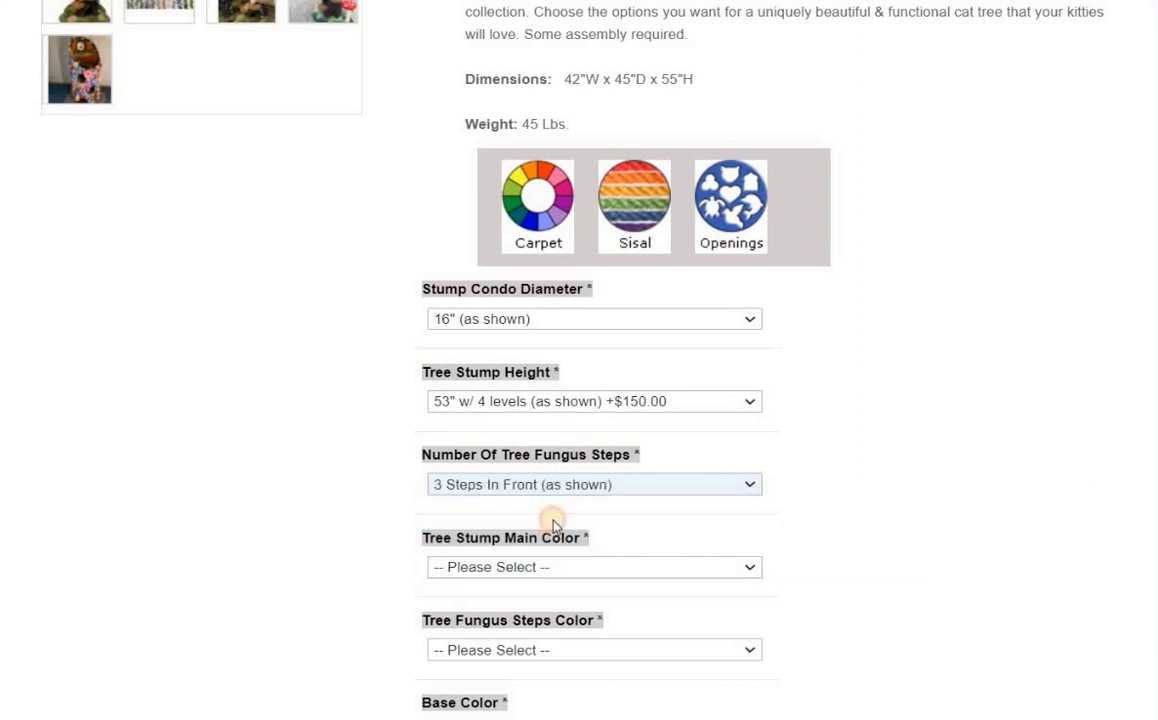
pyautogui.click(602, 484)
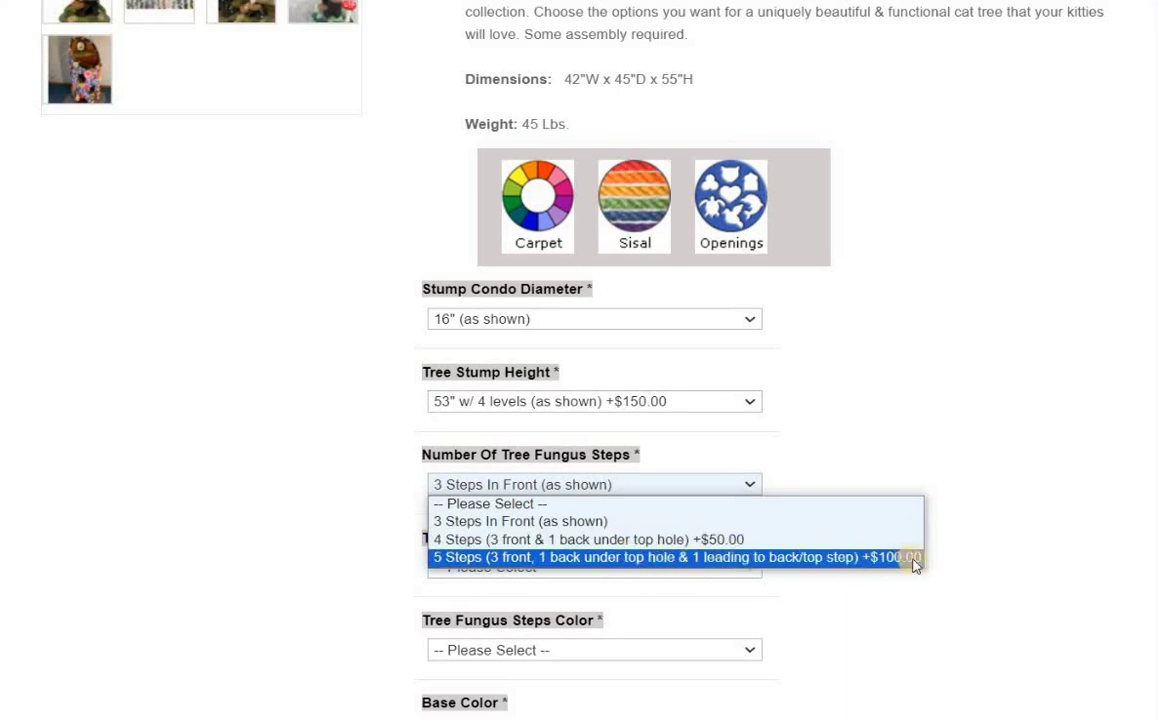
pyautogui.click(817, 540)
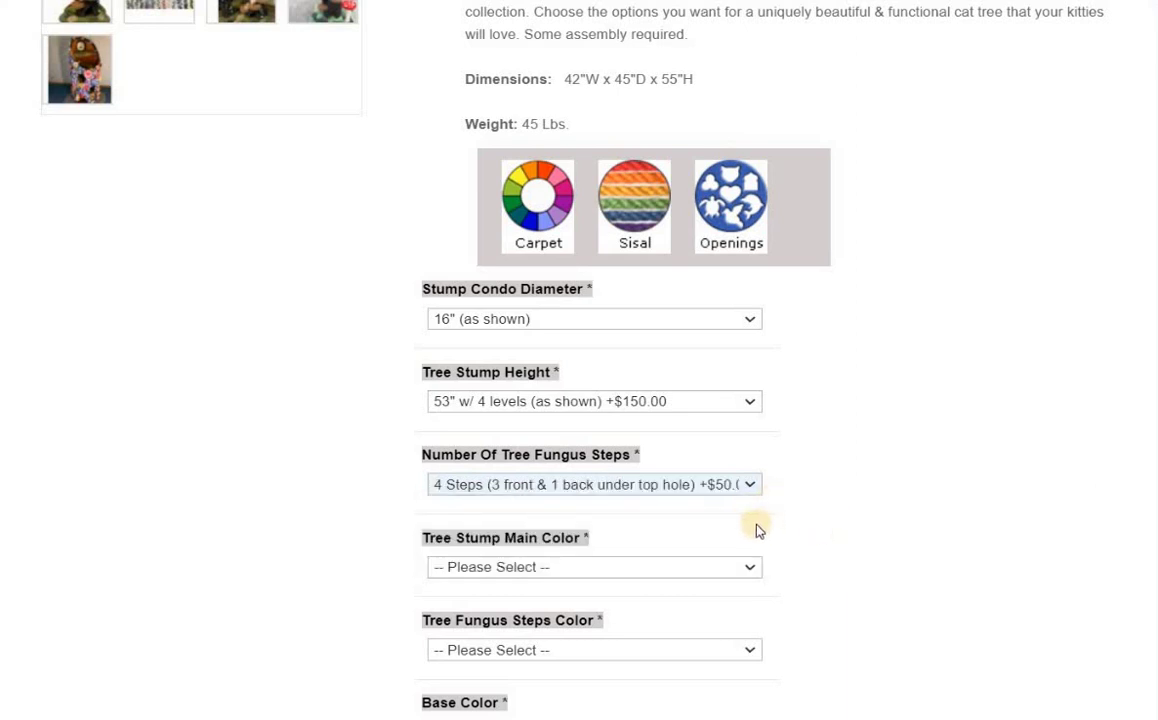
# - Set the Tree Stump Main Color to Dark Speckled (as shown) and the Tree Fungus Steps Color to "Driftwood" shag (as shown)
pyautogui.scroll(-2, 766, 528)
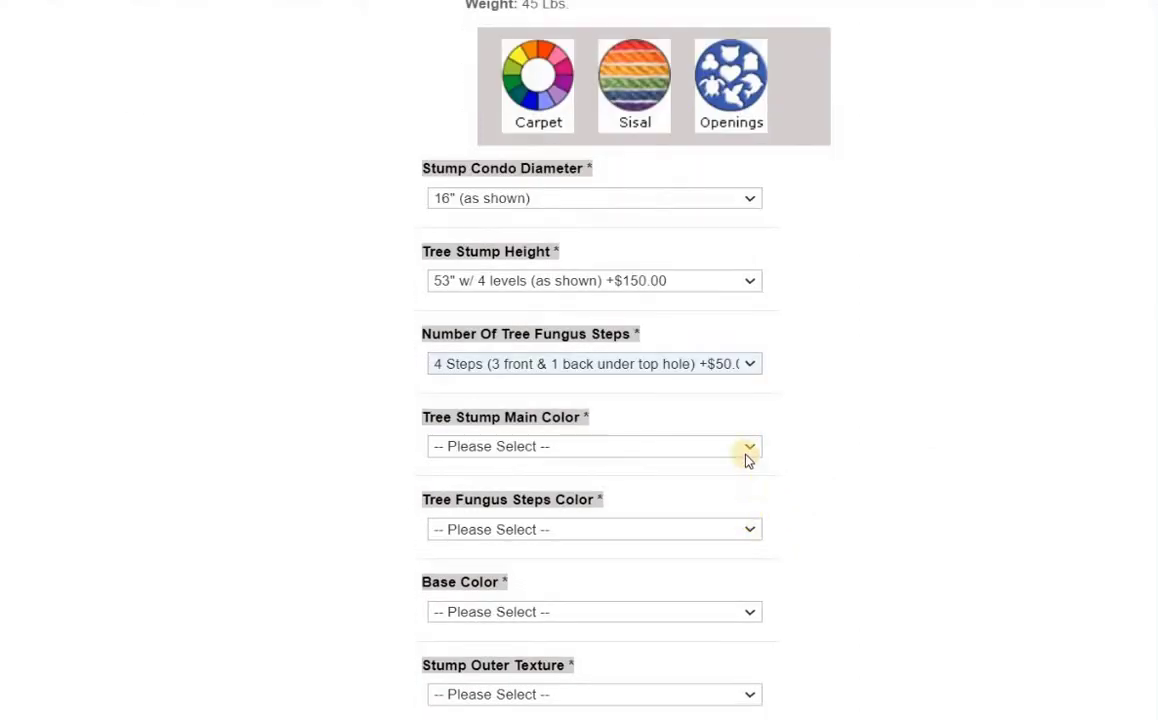
pyautogui.click(736, 452)
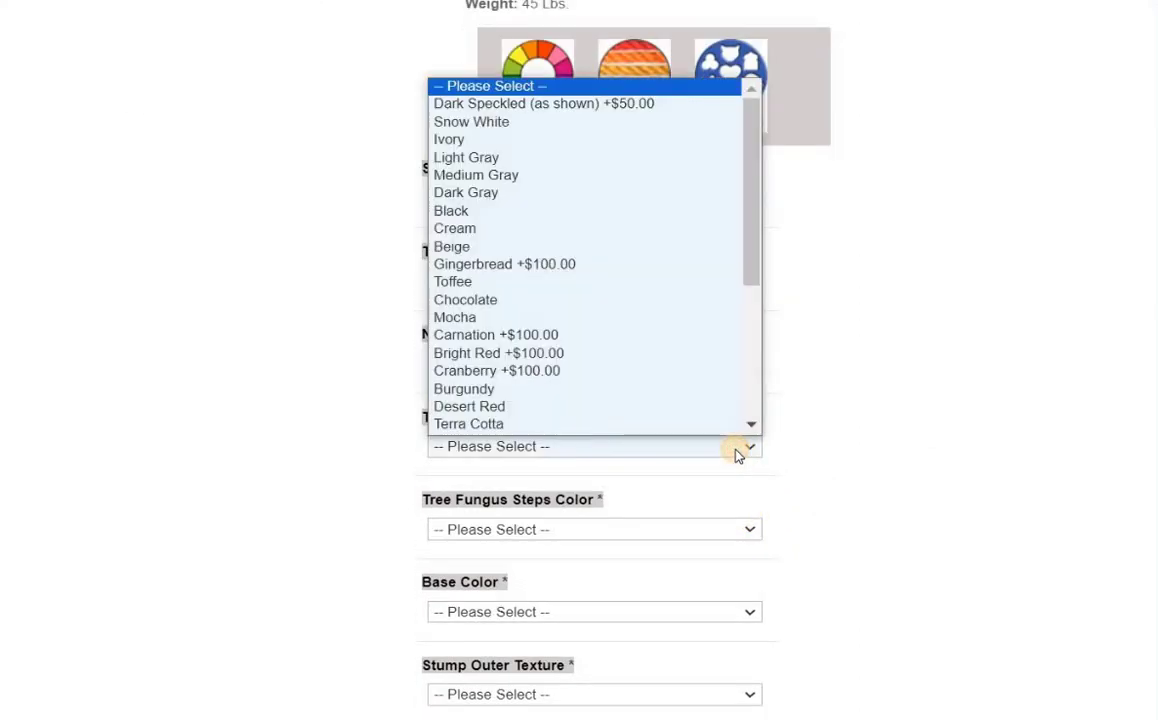
pyautogui.click(578, 104)
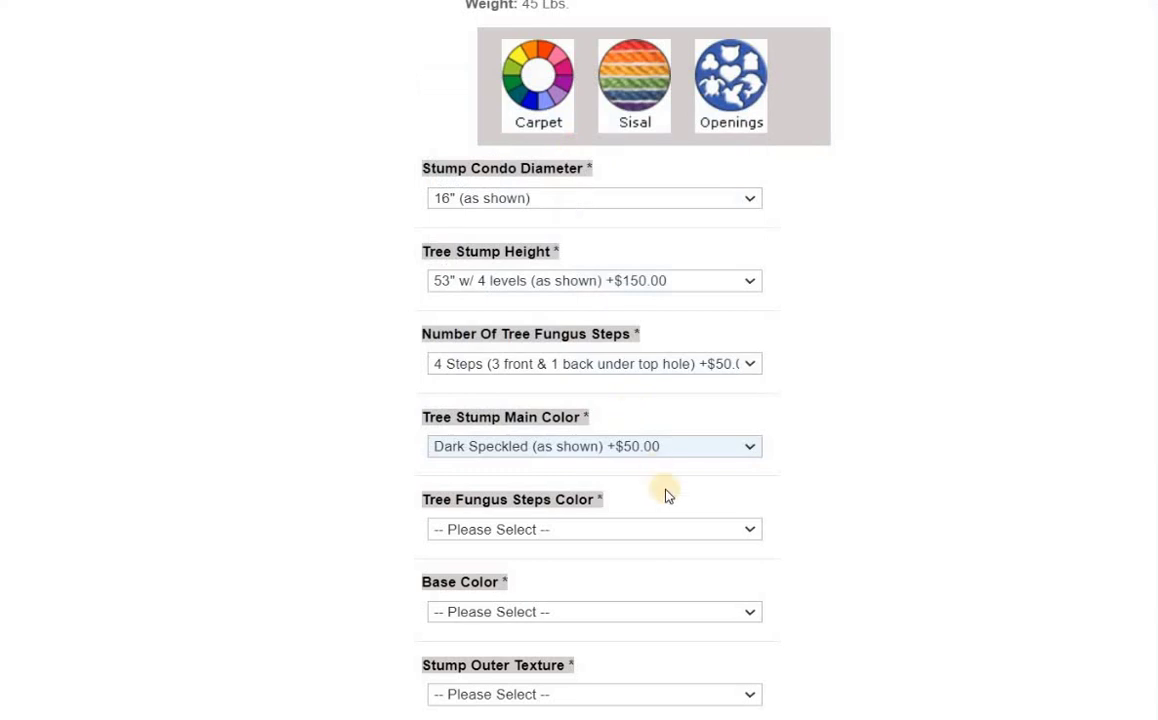
pyautogui.scroll(-2, 614, 408)
pyautogui.click(614, 408)
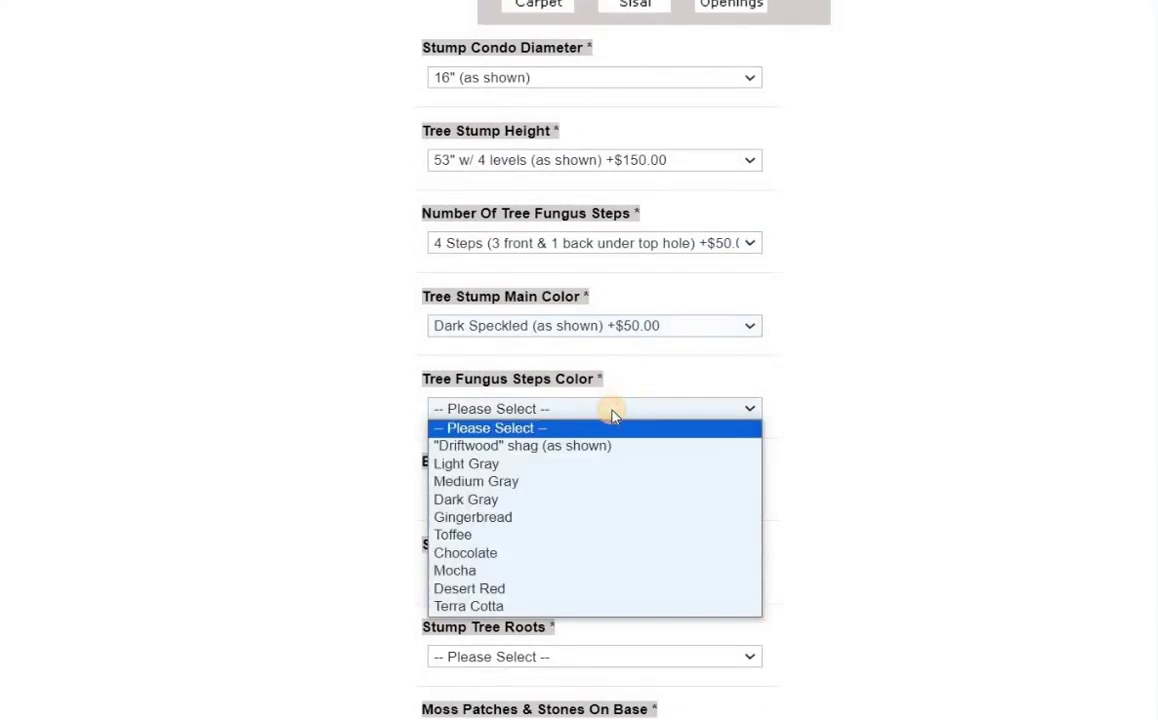
pyautogui.click(558, 447)
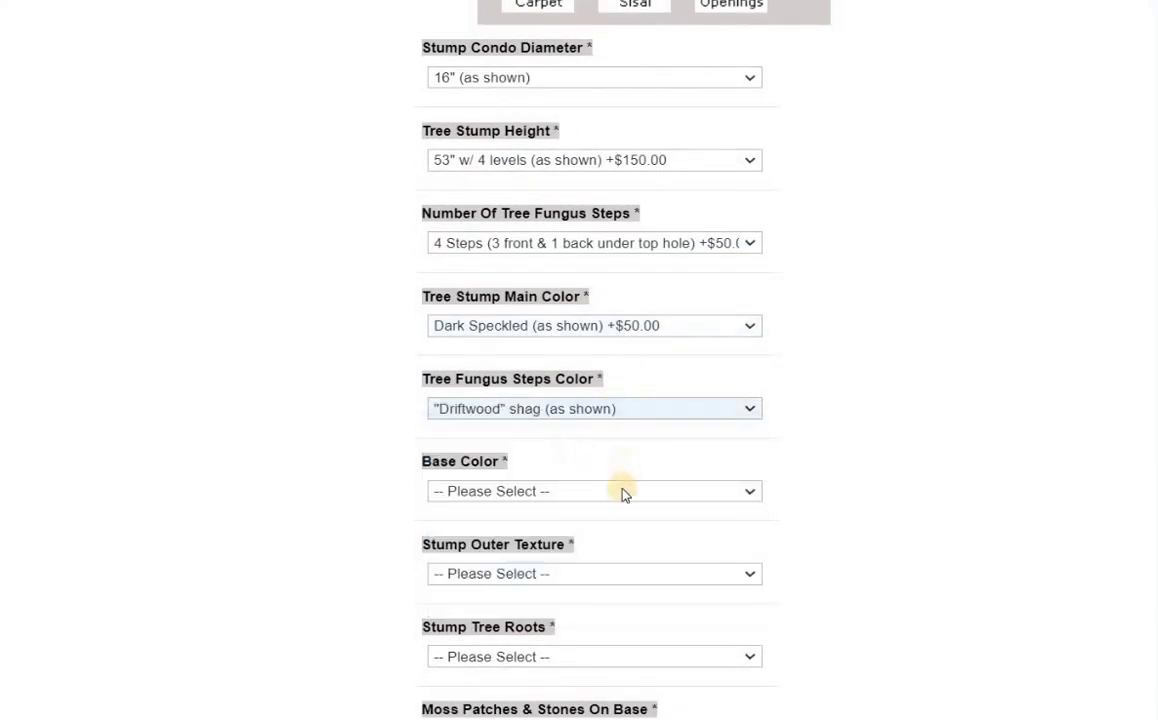
# - Set the Base Color to Moss Green (as shown) and the Stump Outer Texture to Folded to look like tree bark
pyautogui.click(623, 491)
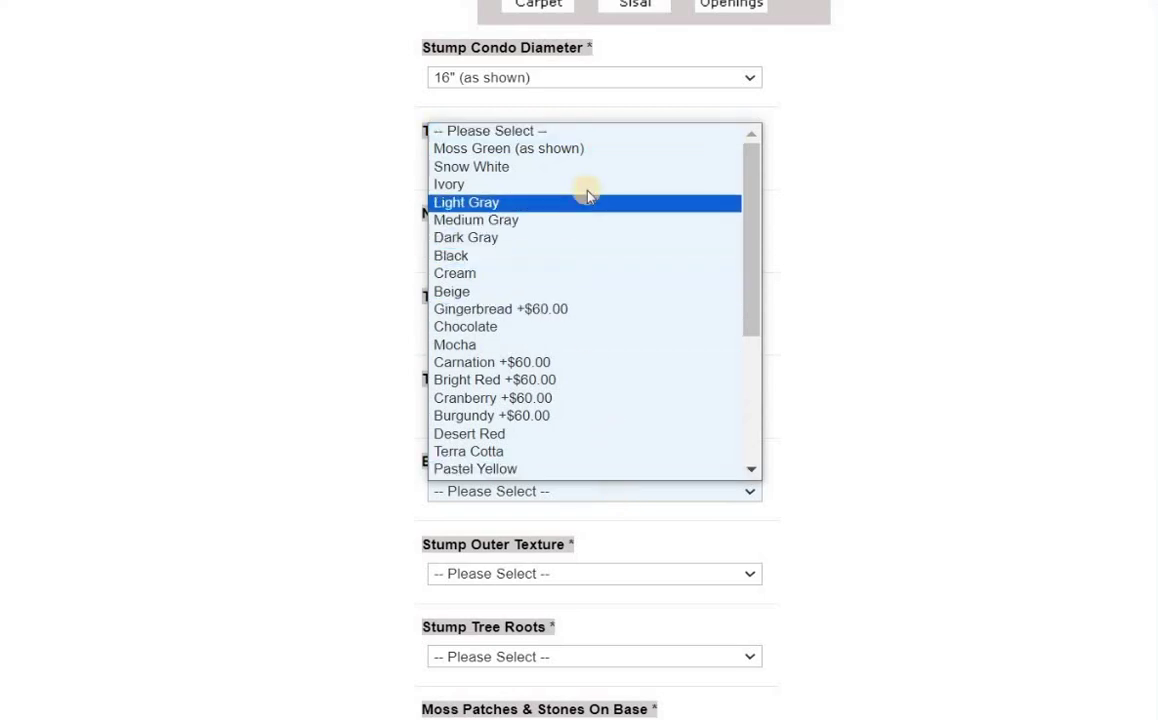
pyautogui.click(589, 149)
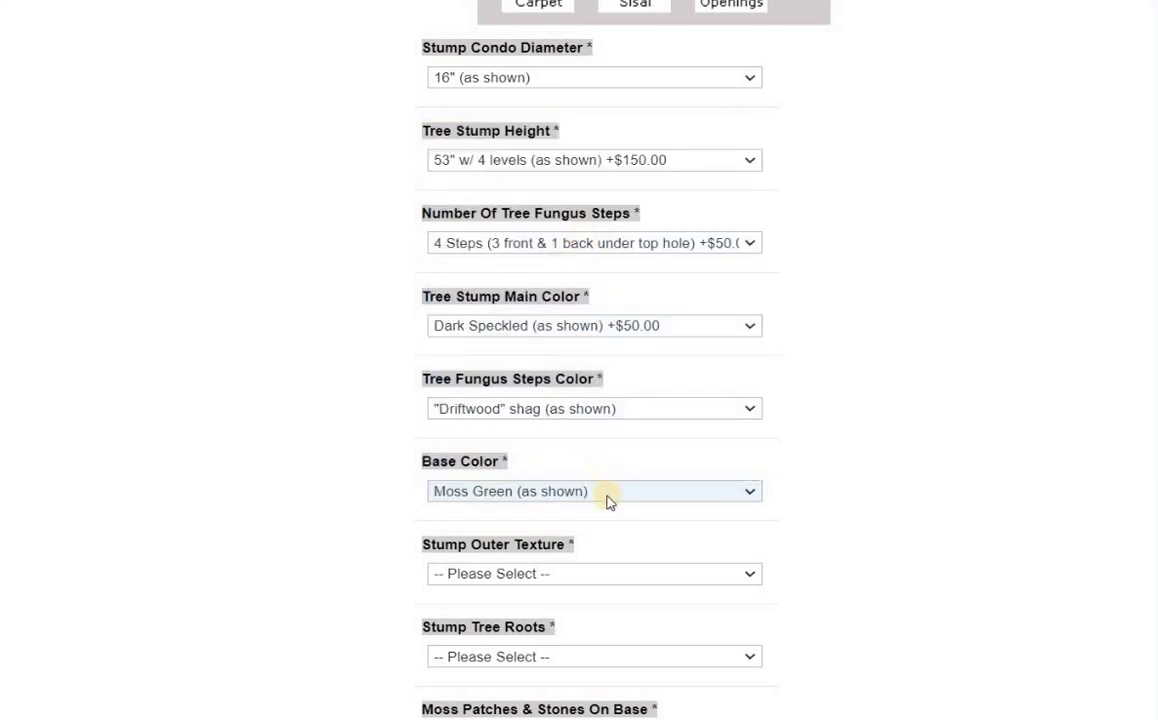
pyautogui.click(604, 573)
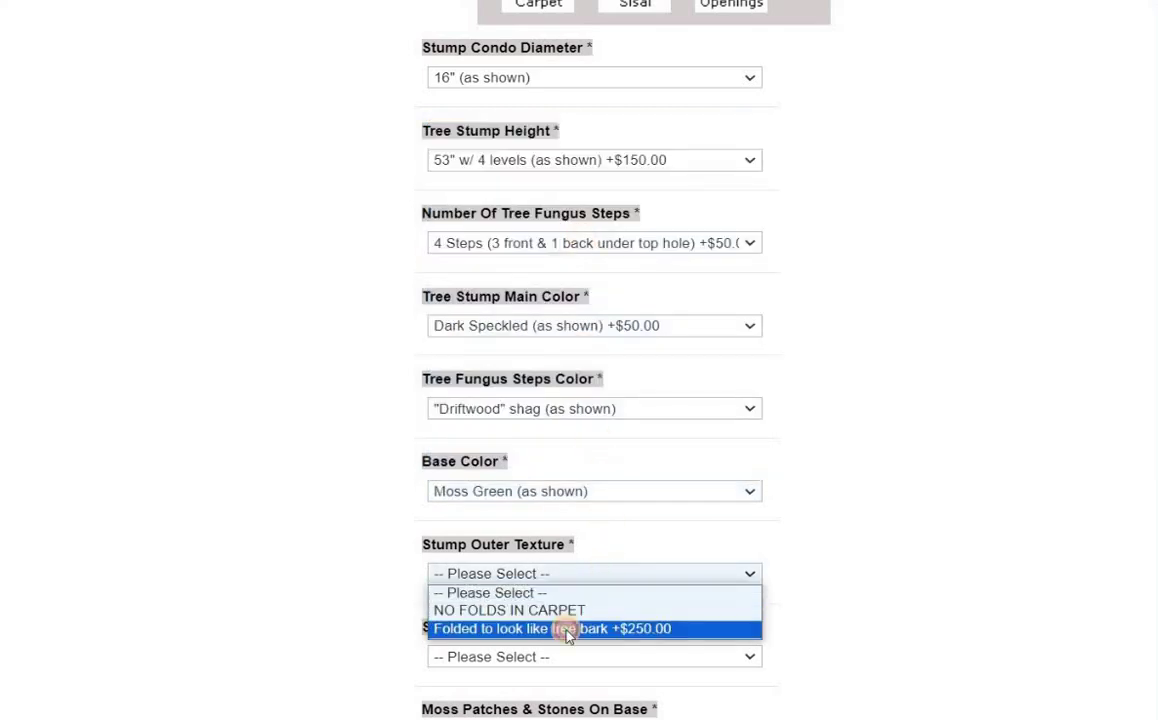
pyautogui.click(567, 632)
# - Set the Stump Tree Roots to No Roots (as shown) and the Moss Patches & Stones On Base to Sparse Moss & 3 stones
pyautogui.scroll(-1, 589, 610)
pyautogui.click(595, 536)
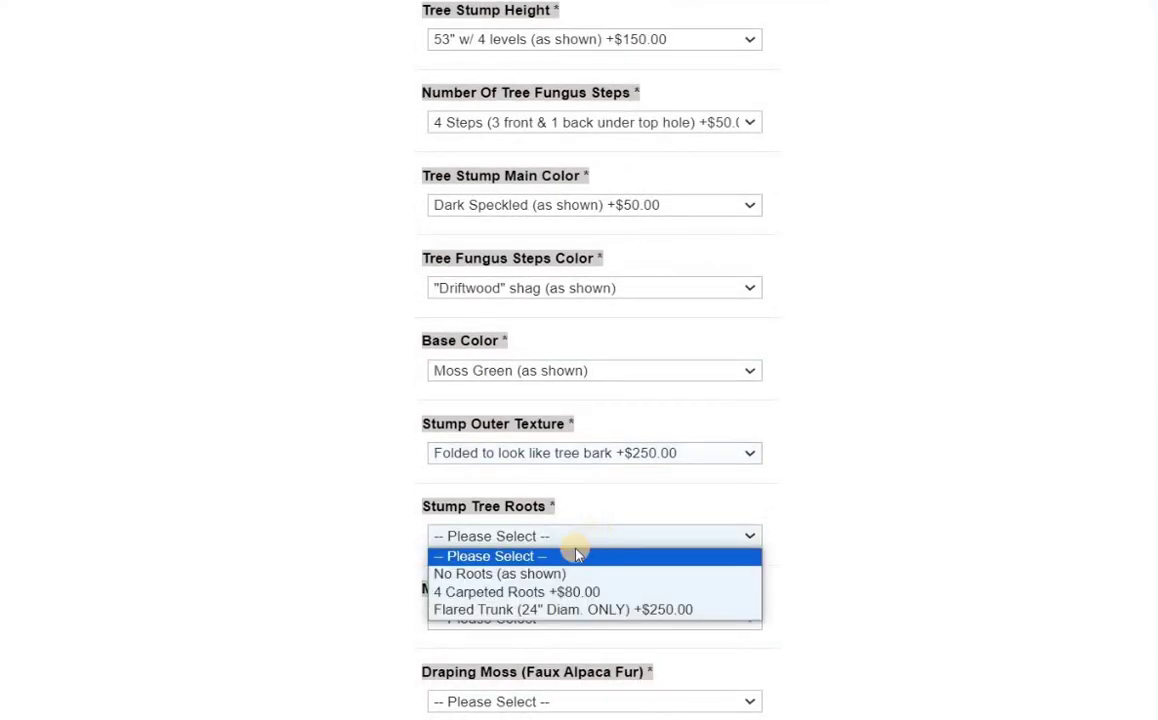
pyautogui.click(545, 573)
pyautogui.scroll(-1, 610, 520)
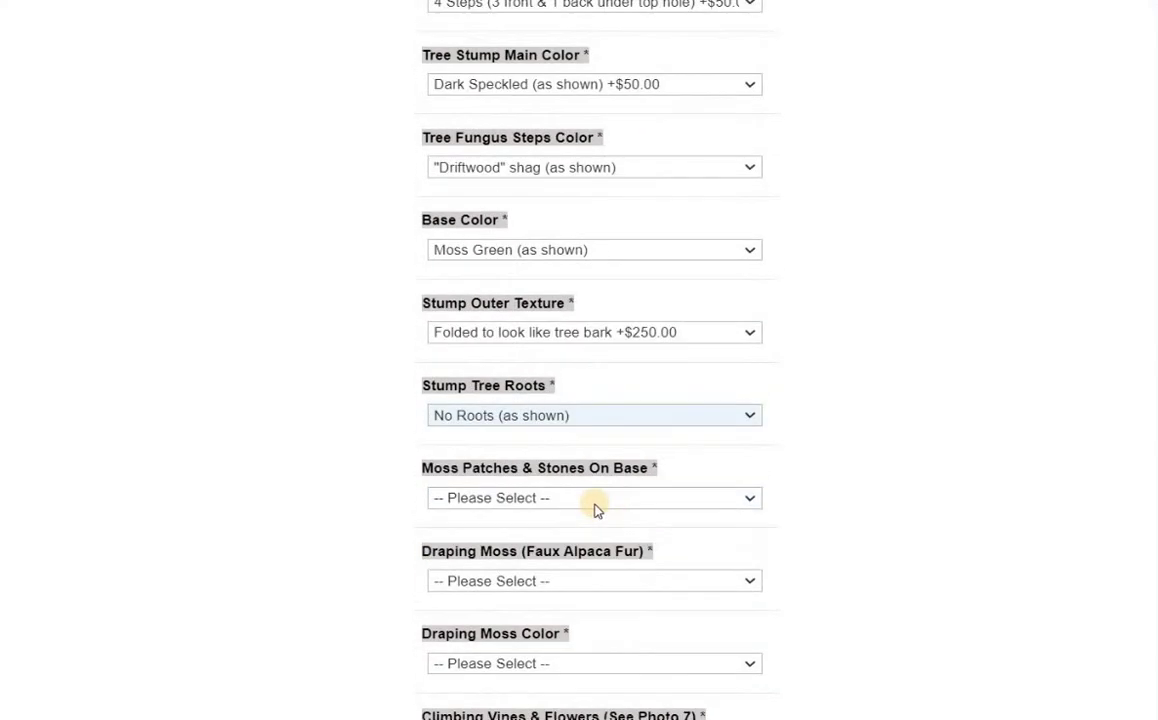
pyautogui.click(593, 499)
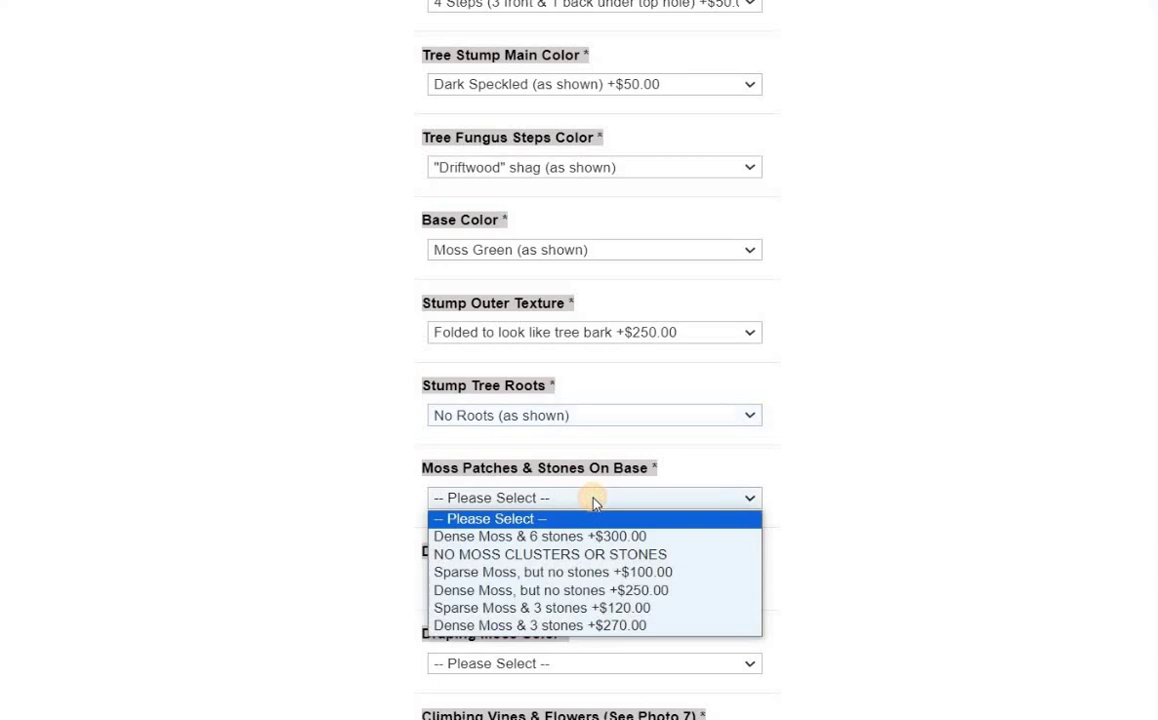
pyautogui.click(627, 609)
# - Add draping moss on the top level (as shown) and set the Draping Moss Color to Olive Green (as shown)
pyautogui.scroll(-1, 622, 560)
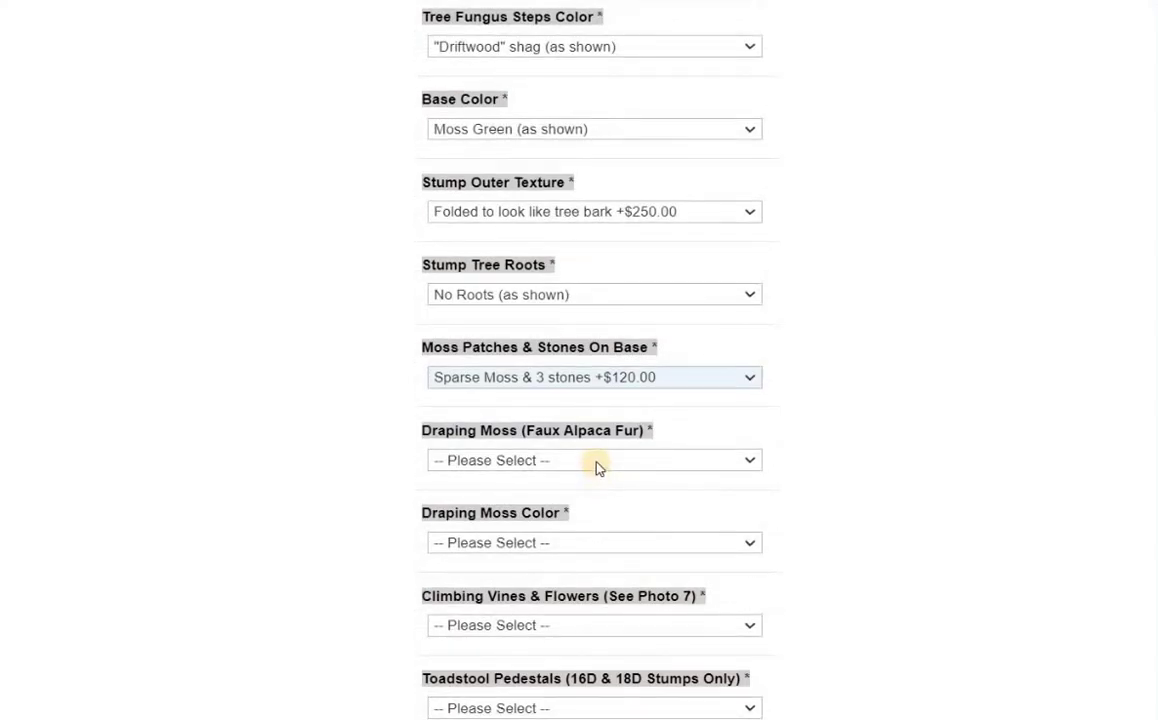
pyautogui.click(596, 462)
pyautogui.click(570, 516)
pyautogui.scroll(15, 248, 362)
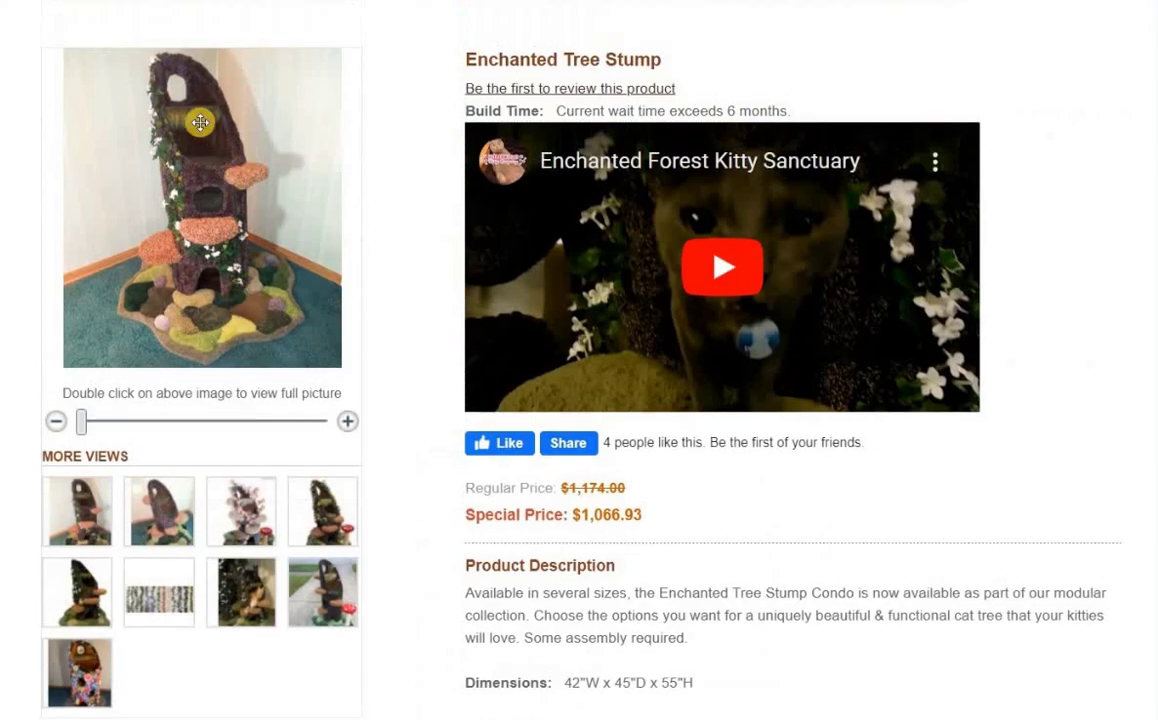
pyautogui.scroll(-13, 884, 658)
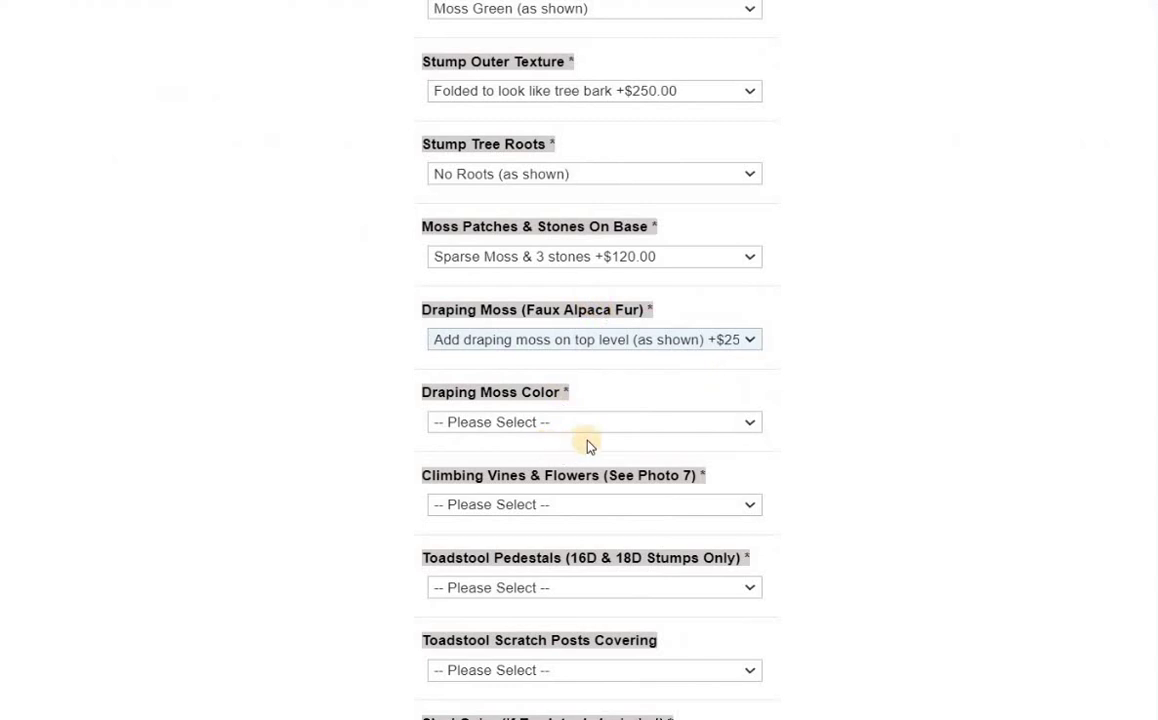
pyautogui.click(591, 424)
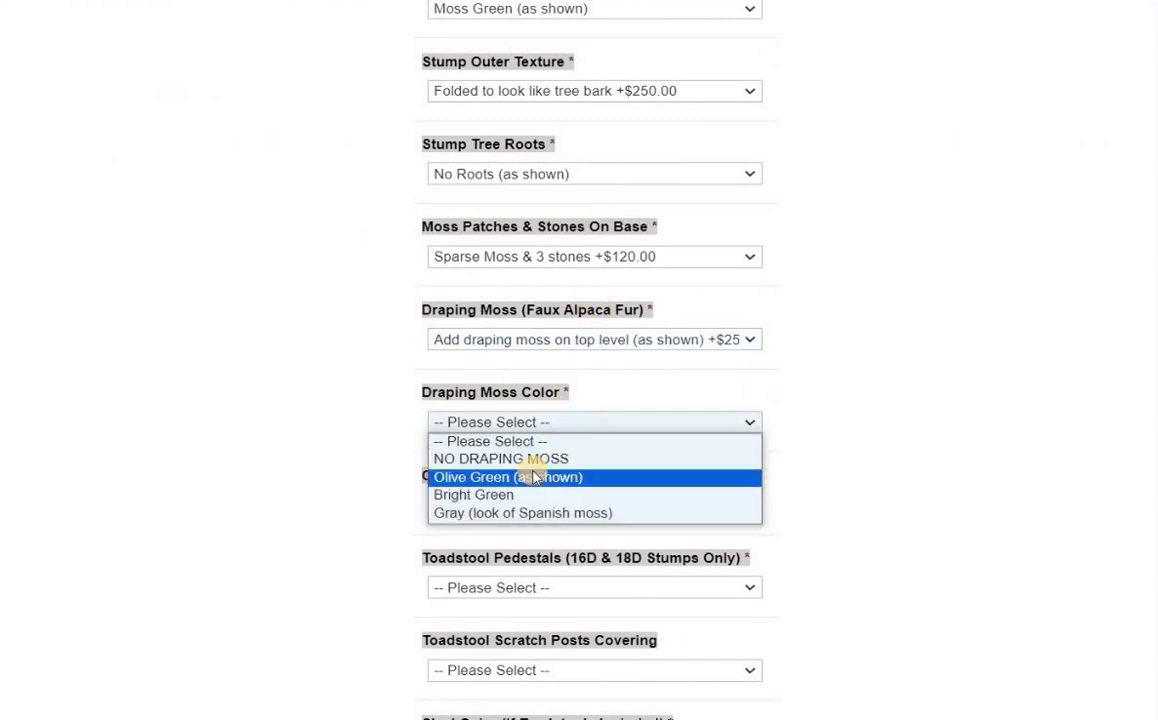
pyautogui.click(537, 479)
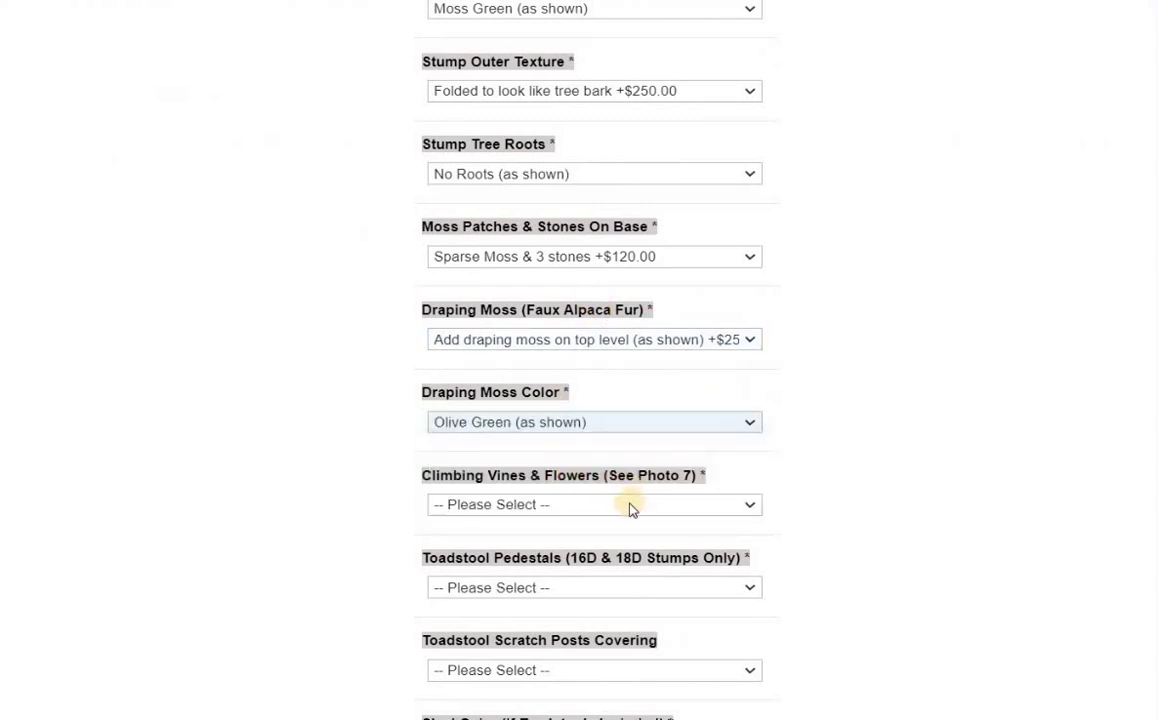
# - Choose English Ivy & Jasmine for the stump's Climbing Vines & Flowers
pyautogui.click(630, 505)
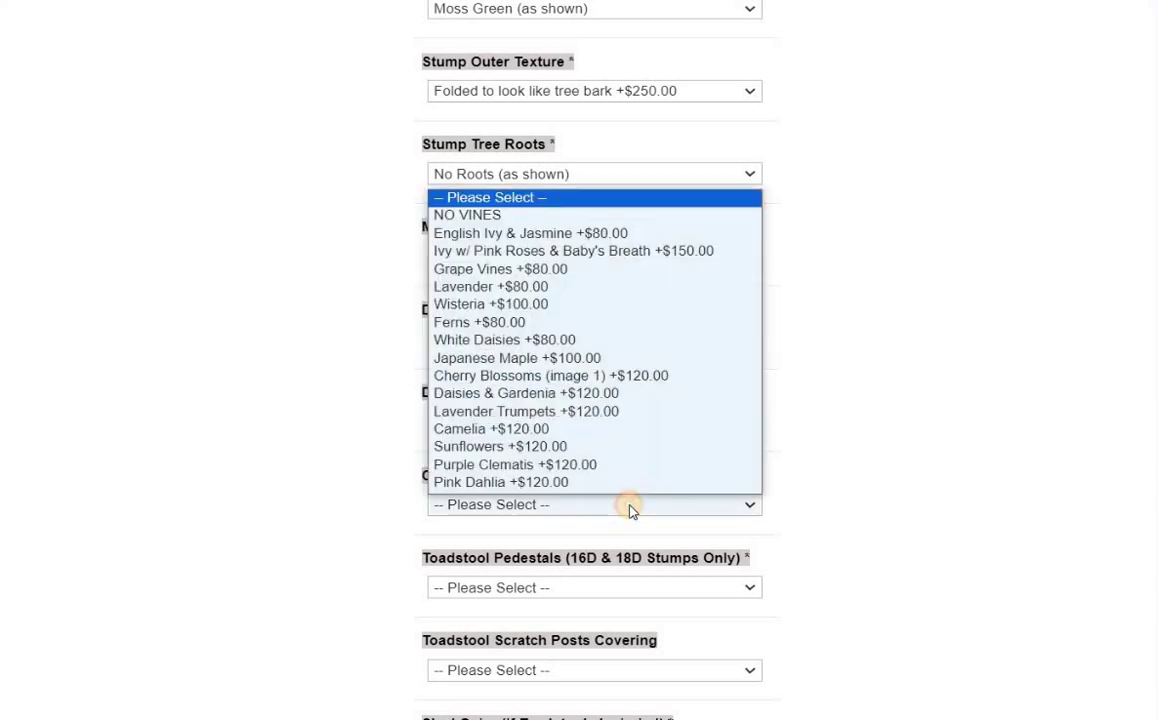
pyautogui.click(530, 236)
pyautogui.scroll(-2, 613, 445)
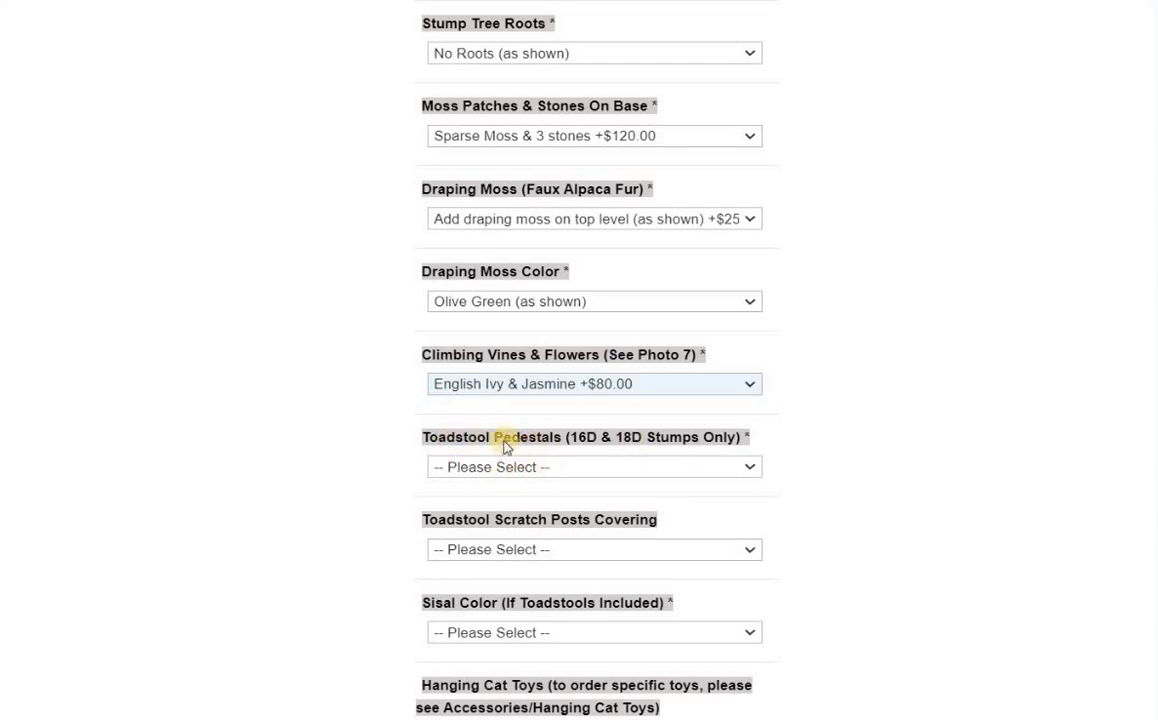
# - Check the stump's main photo and set the Toadstool Pedestals option to Add 1 toadstool
pyautogui.scroll(7, 510, 465)
pyautogui.scroll(9, 364, 522)
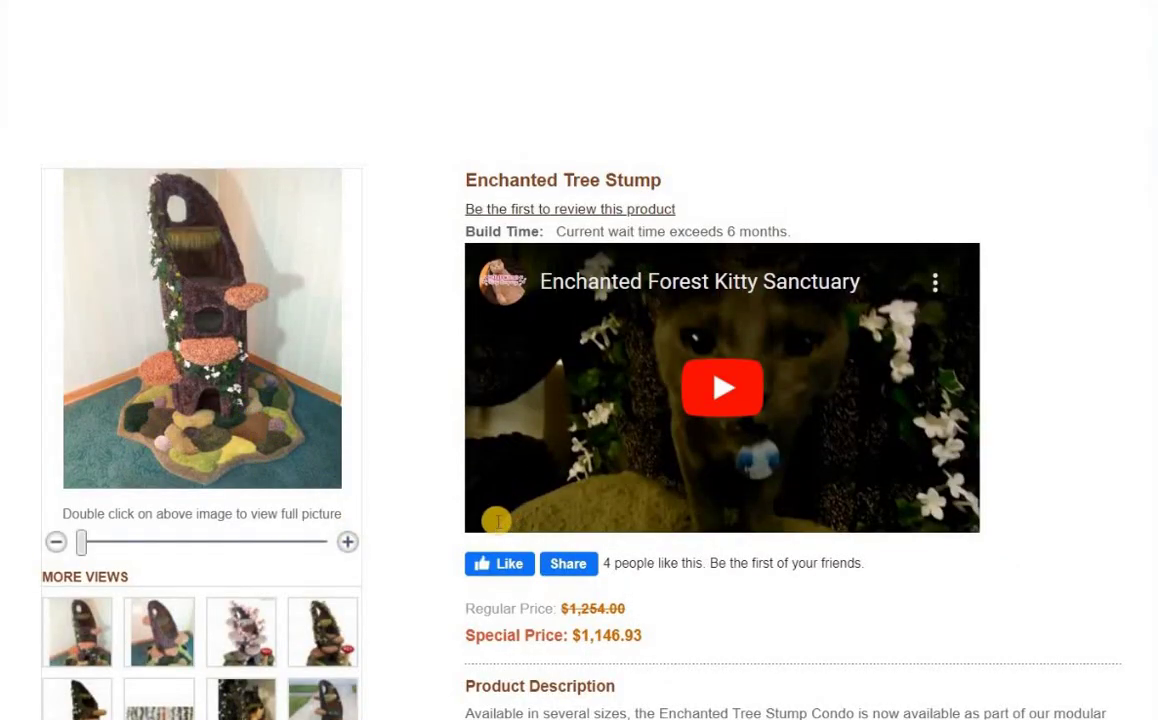
pyautogui.scroll(-10, 491, 543)
pyautogui.scroll(-5, 545, 589)
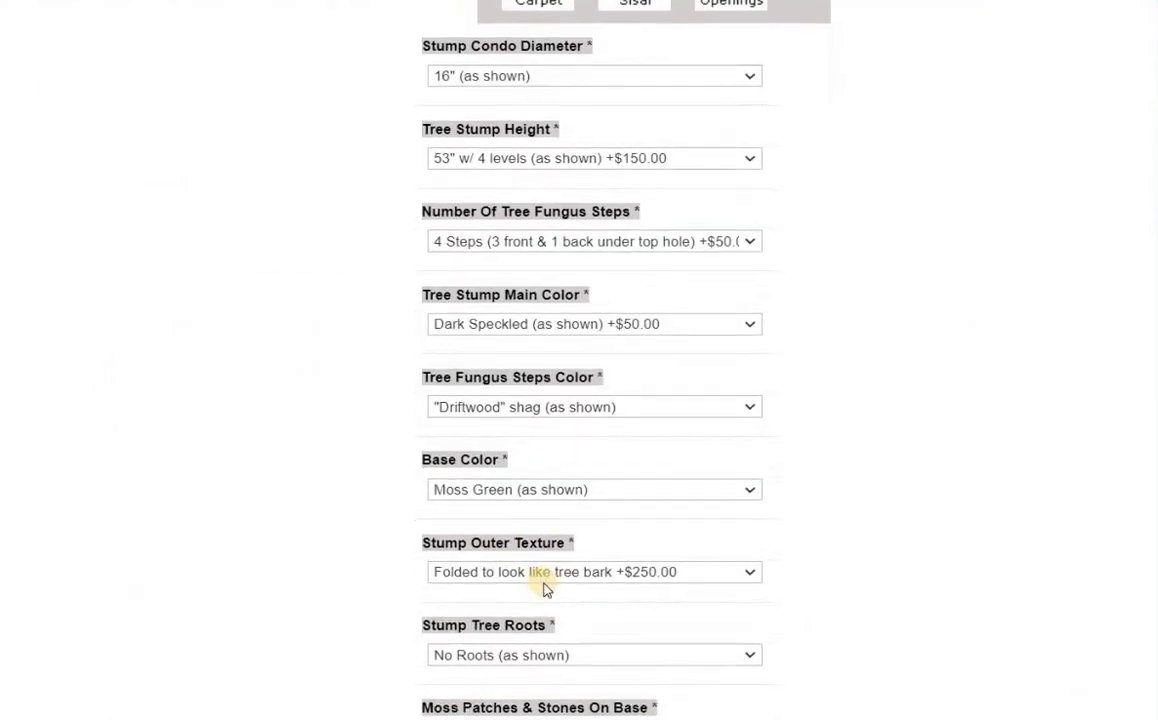
pyautogui.scroll(-4, 655, 548)
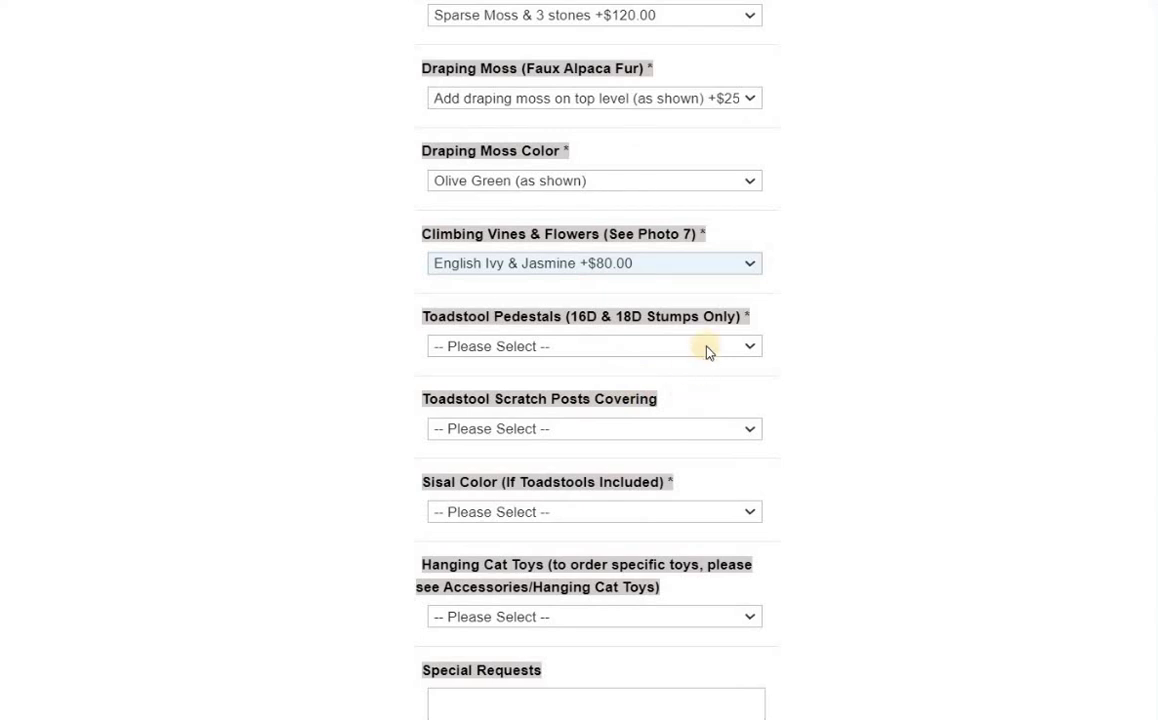
pyautogui.click(700, 348)
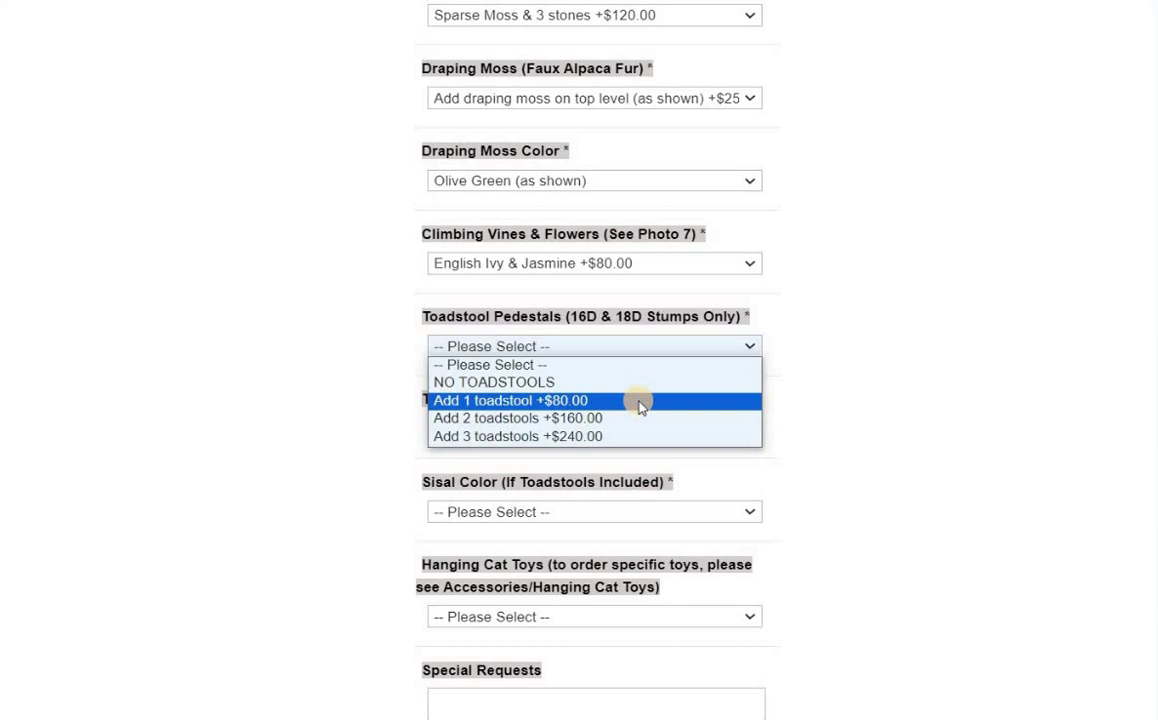
pyautogui.press('Down')
pyautogui.press('Down')
pyautogui.press('Up')
pyautogui.press('Up')
pyautogui.press('Up')
pyautogui.click(733, 402)
# - Set the Sisal Color to Natural (No dye) and the Toadstool Scratch Posts Covering to Add Sisal On 1 Toadstool
pyautogui.scroll(-2, 730, 462)
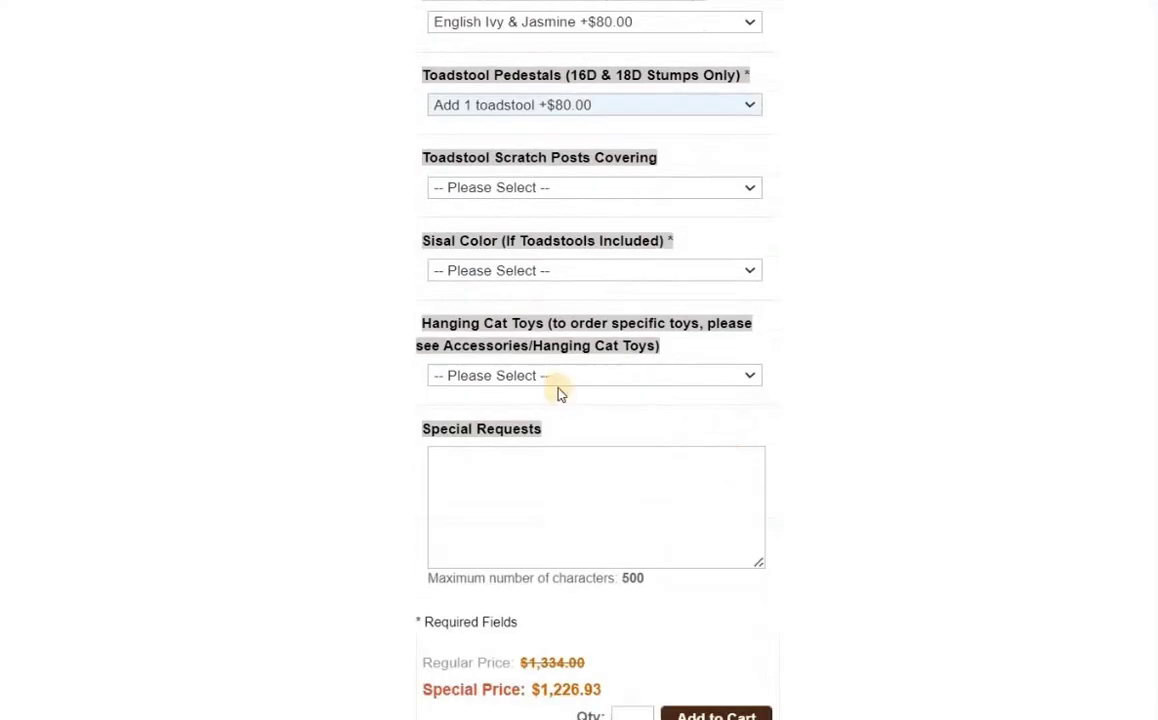
pyautogui.click(602, 272)
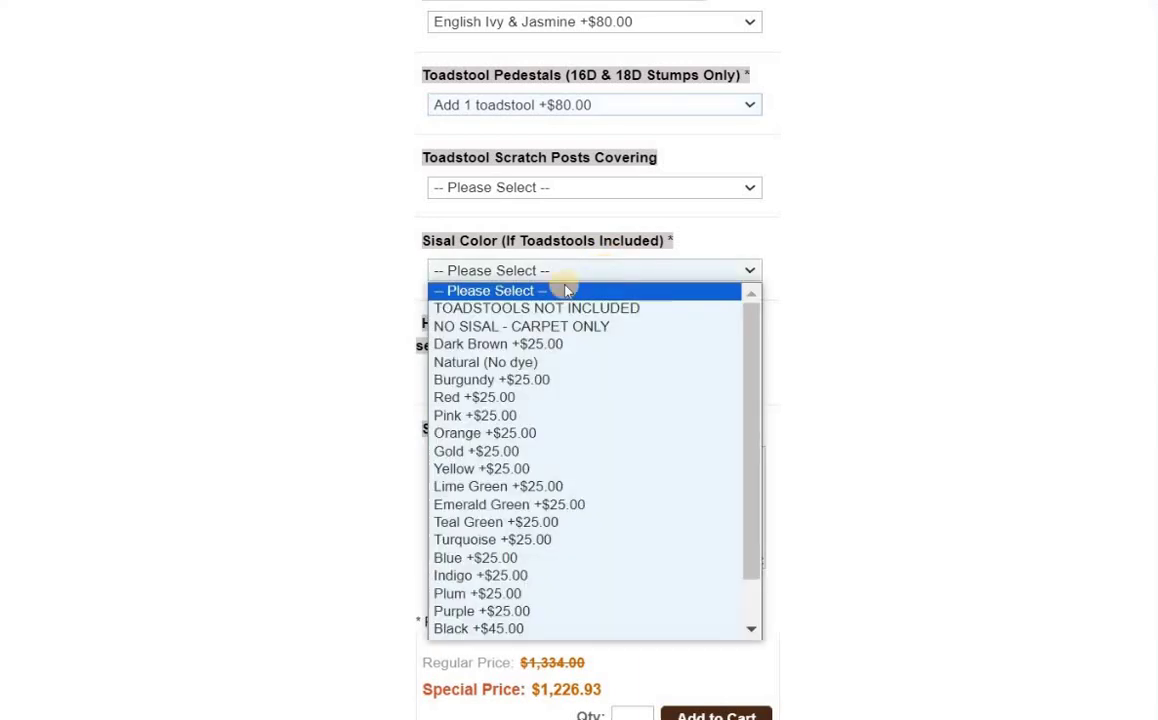
pyautogui.click(568, 370)
pyautogui.scroll(1, 628, 312)
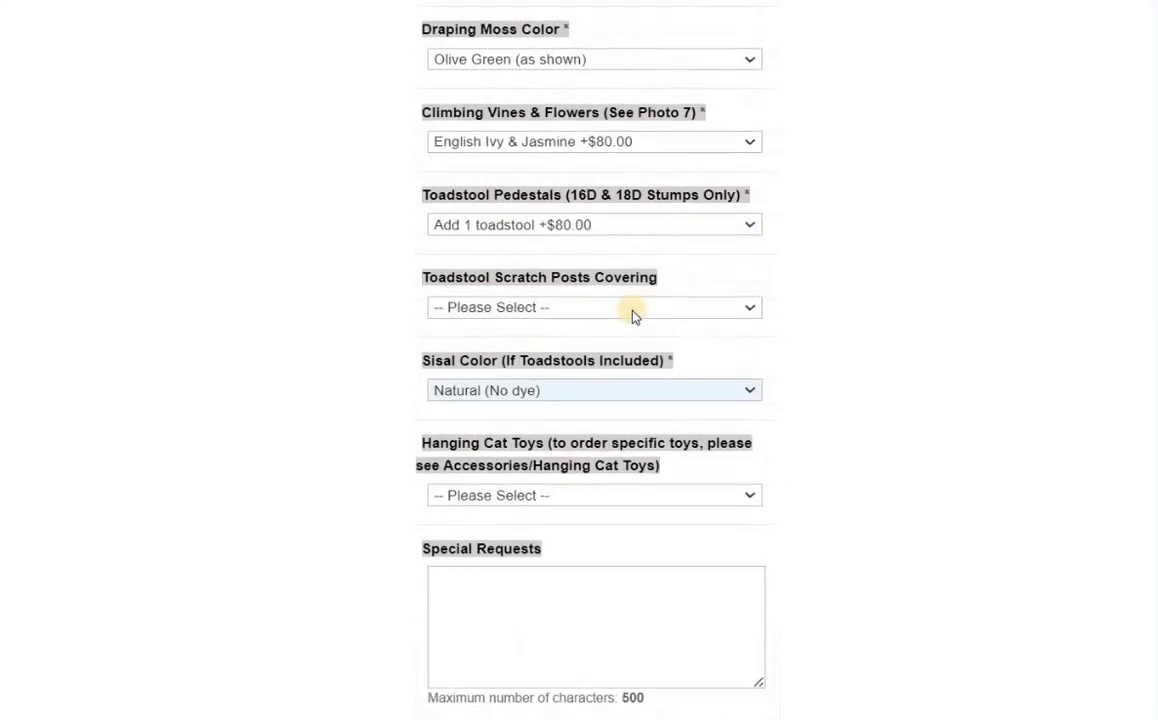
pyautogui.click(621, 316)
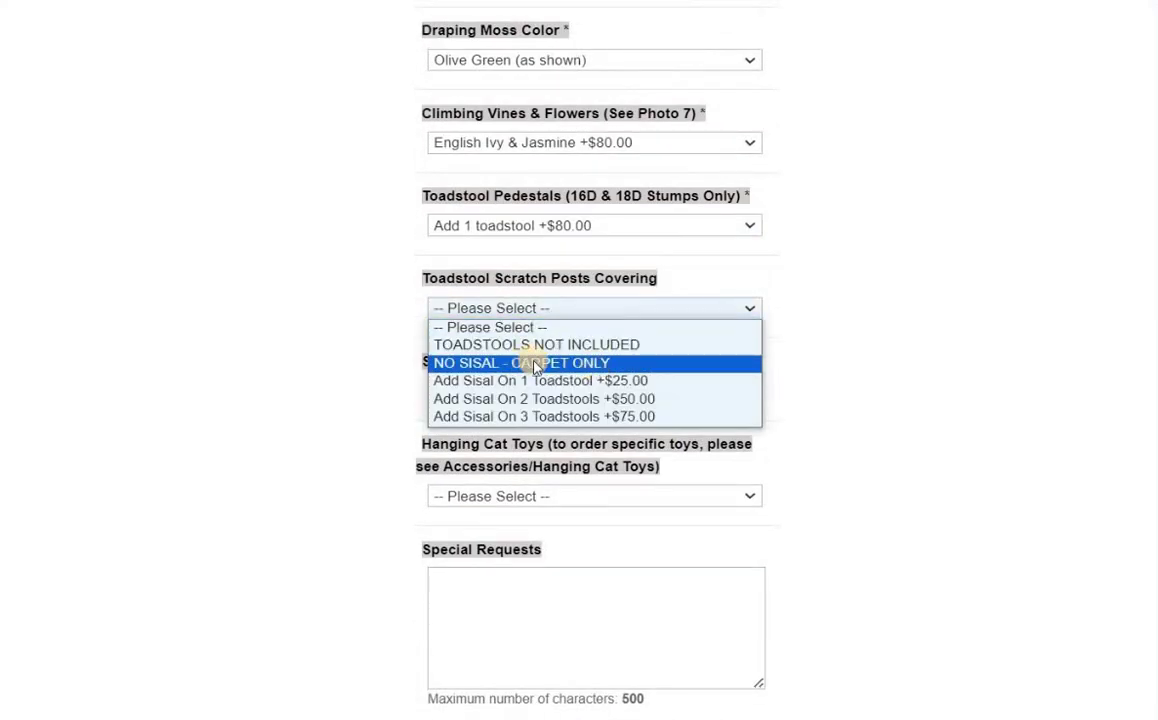
pyautogui.click(630, 381)
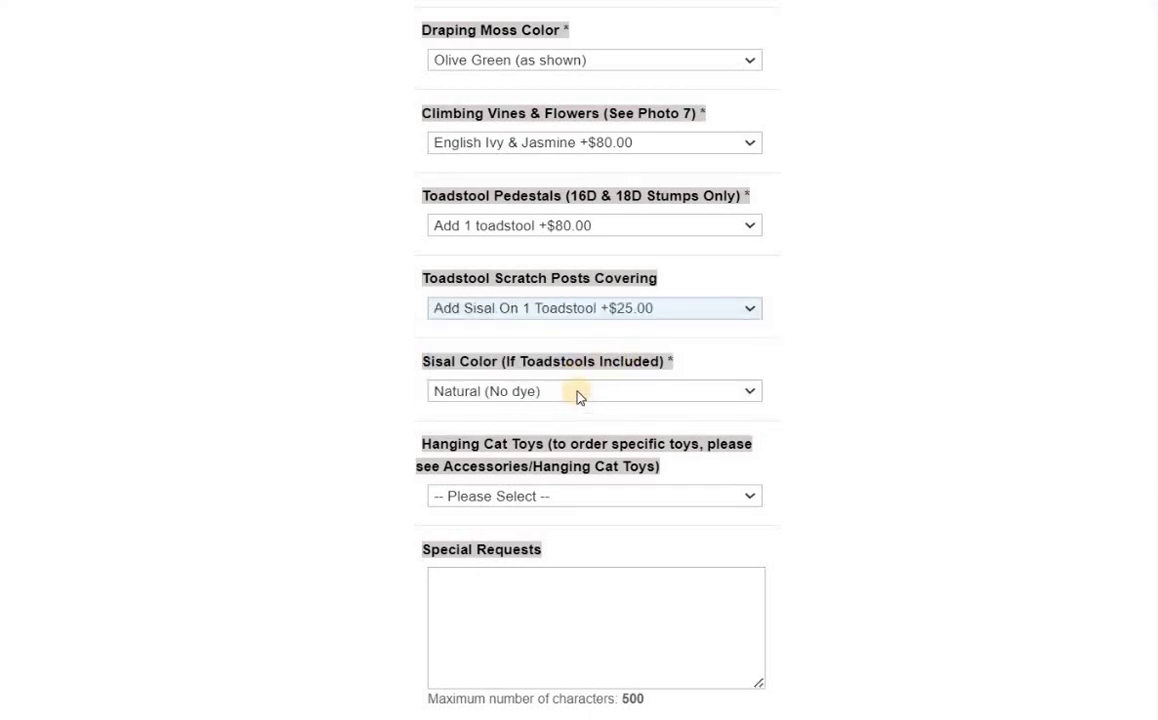
# - Set the Toadstool Scratch Posts Covering to TOADSTOOLS NOT INCLUDED and the Toadstool Pedestals to NO TOADSTOOLS
pyautogui.click(578, 393)
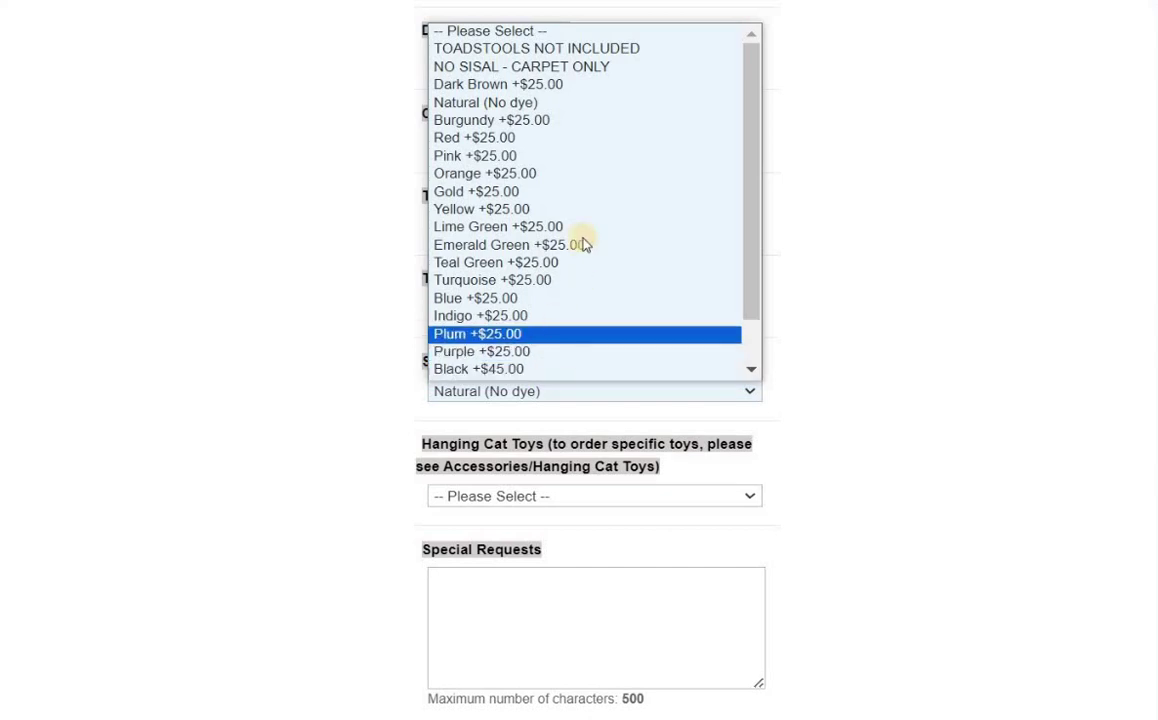
pyautogui.click(576, 103)
pyautogui.scroll(2, 600, 200)
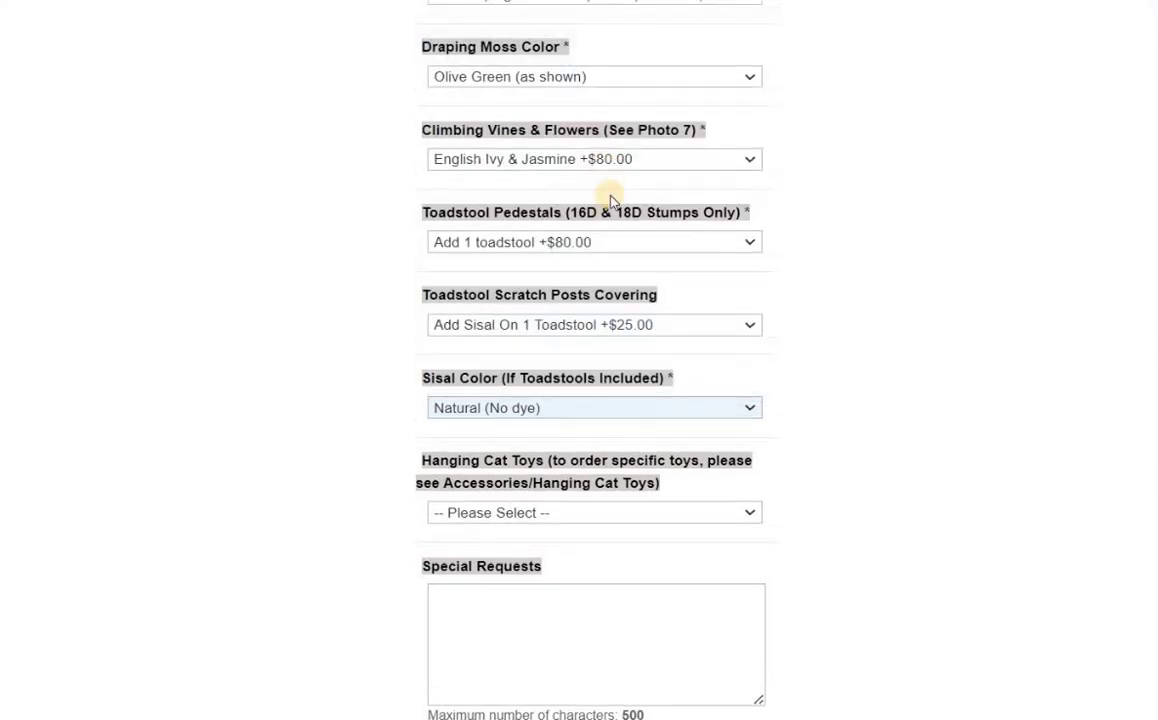
pyautogui.click(638, 431)
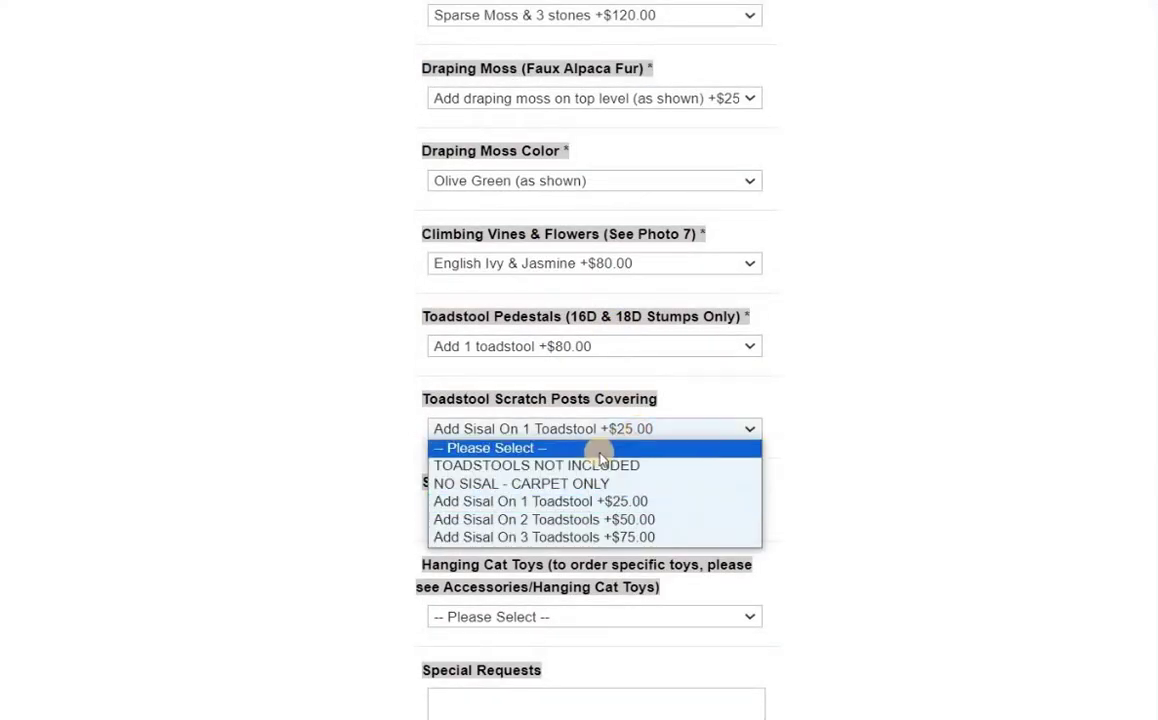
pyautogui.click(572, 466)
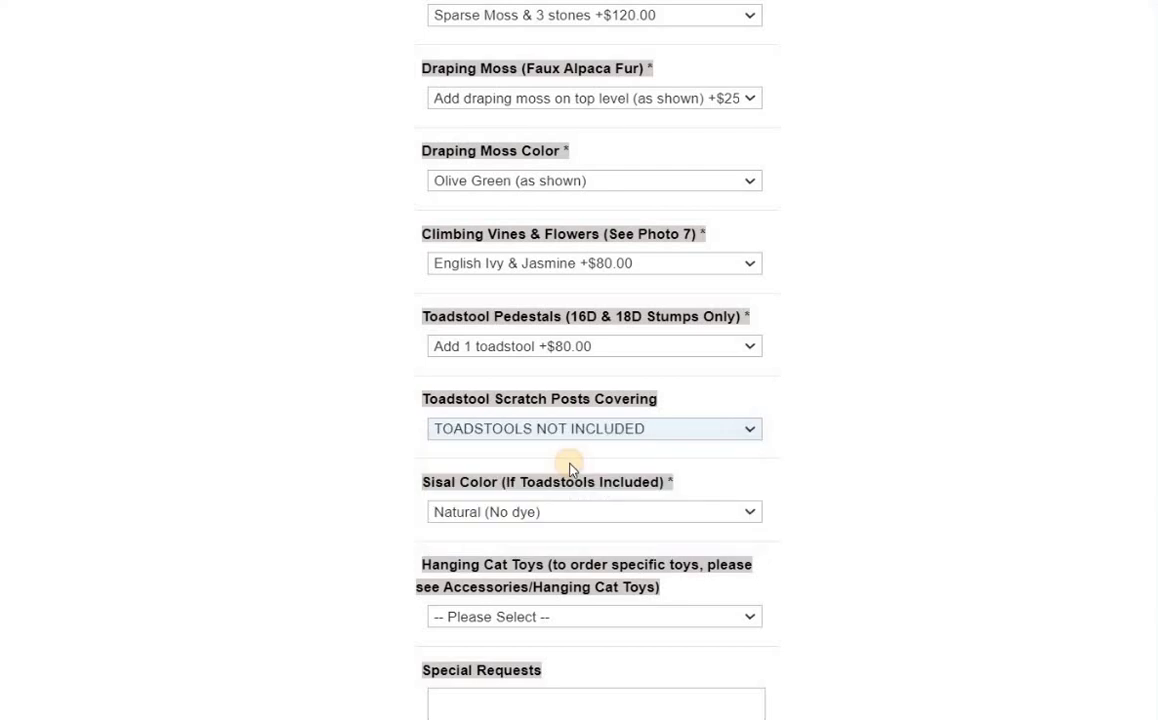
pyautogui.click(589, 346)
pyautogui.click(545, 381)
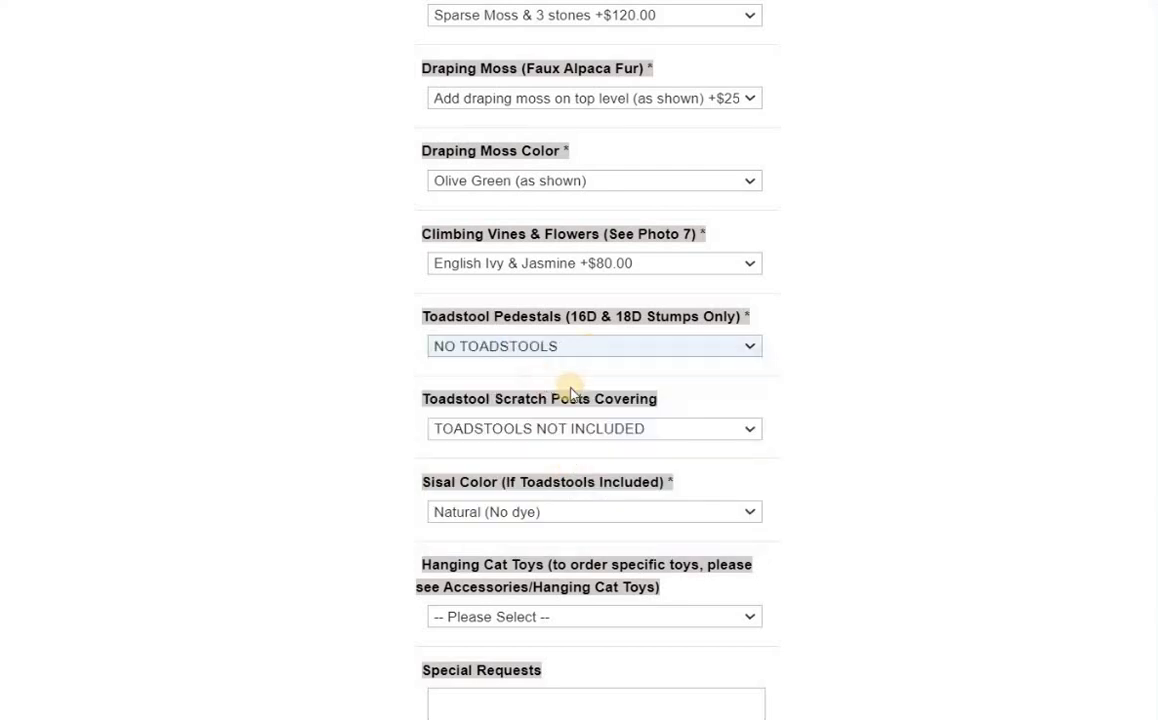
# - Set the stump's Sisal Color to TOADSTOOLS NOT INCLUDED
pyautogui.scroll(-1, 648, 436)
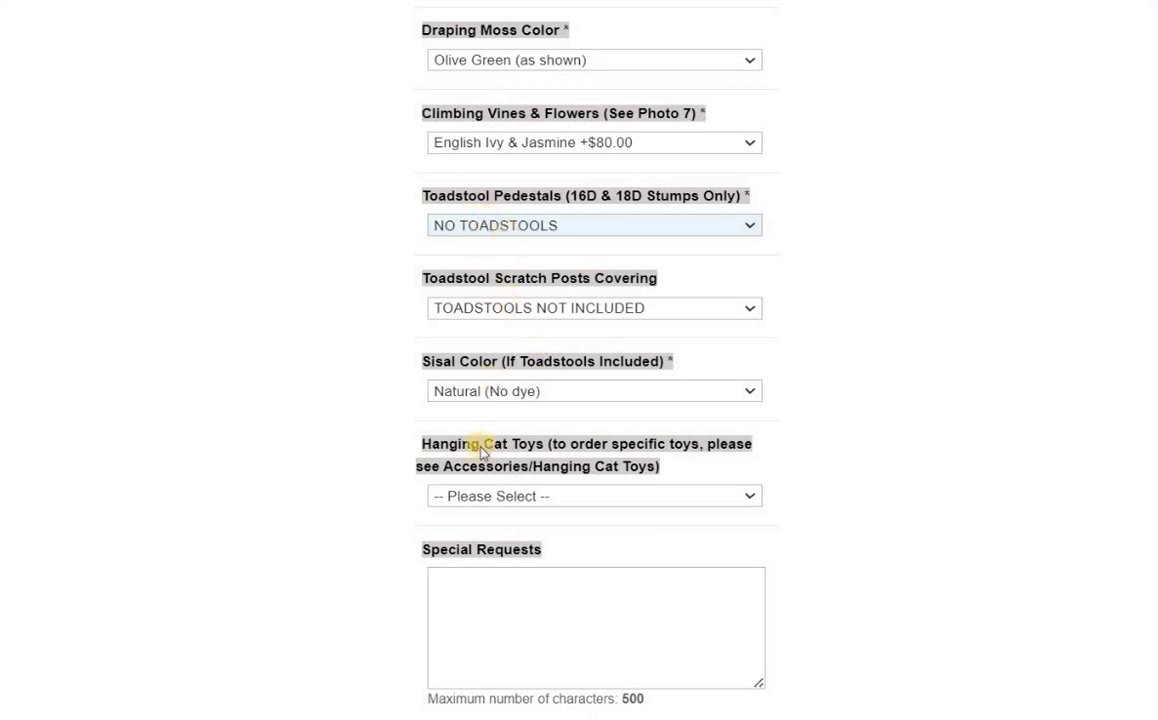
pyautogui.click(584, 397)
pyautogui.click(580, 396)
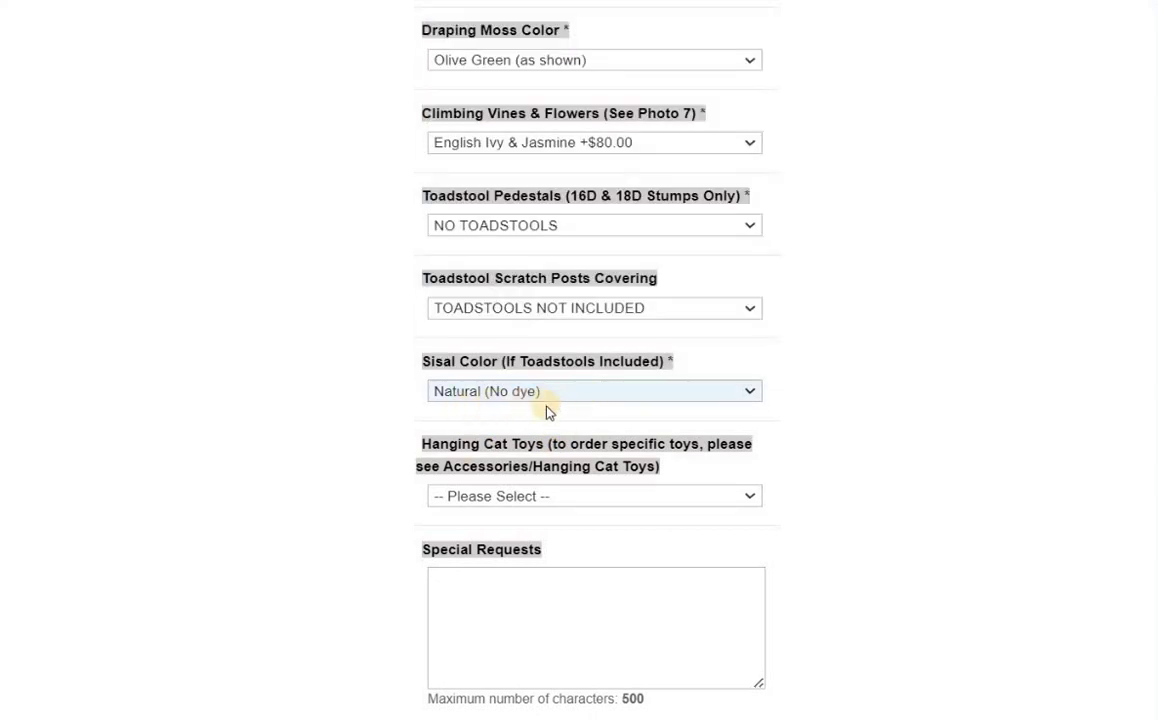
pyautogui.click(560, 393)
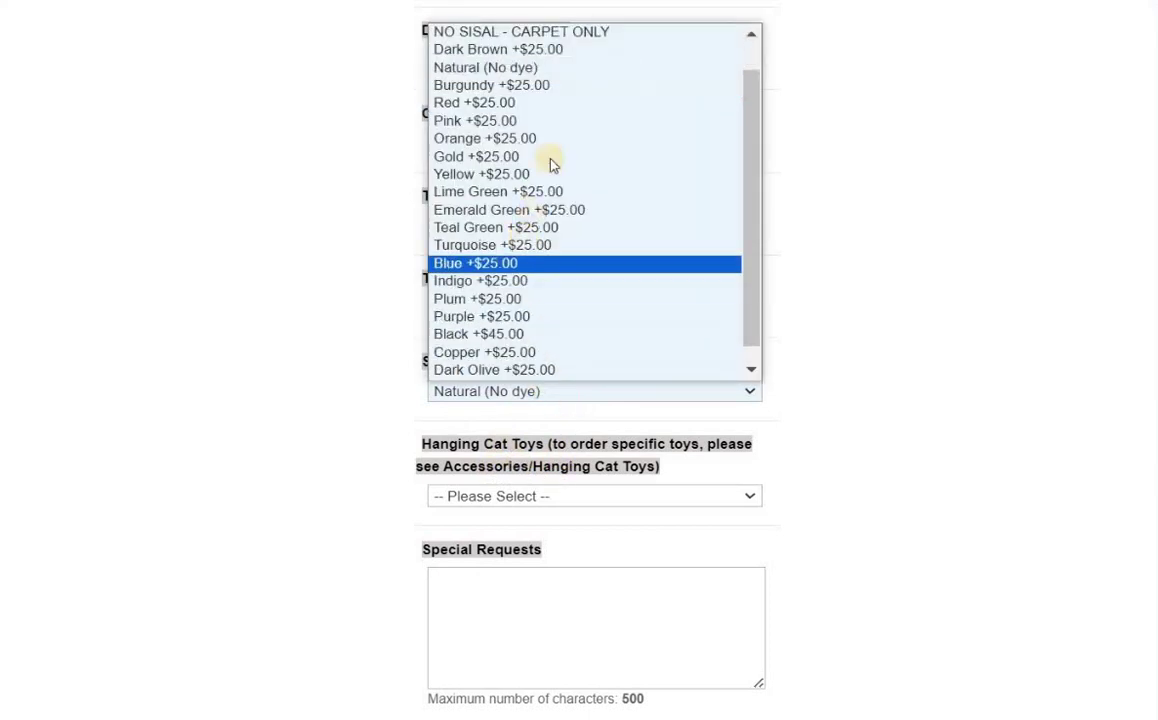
pyautogui.scroll(1, 560, 150)
pyautogui.click(560, 47)
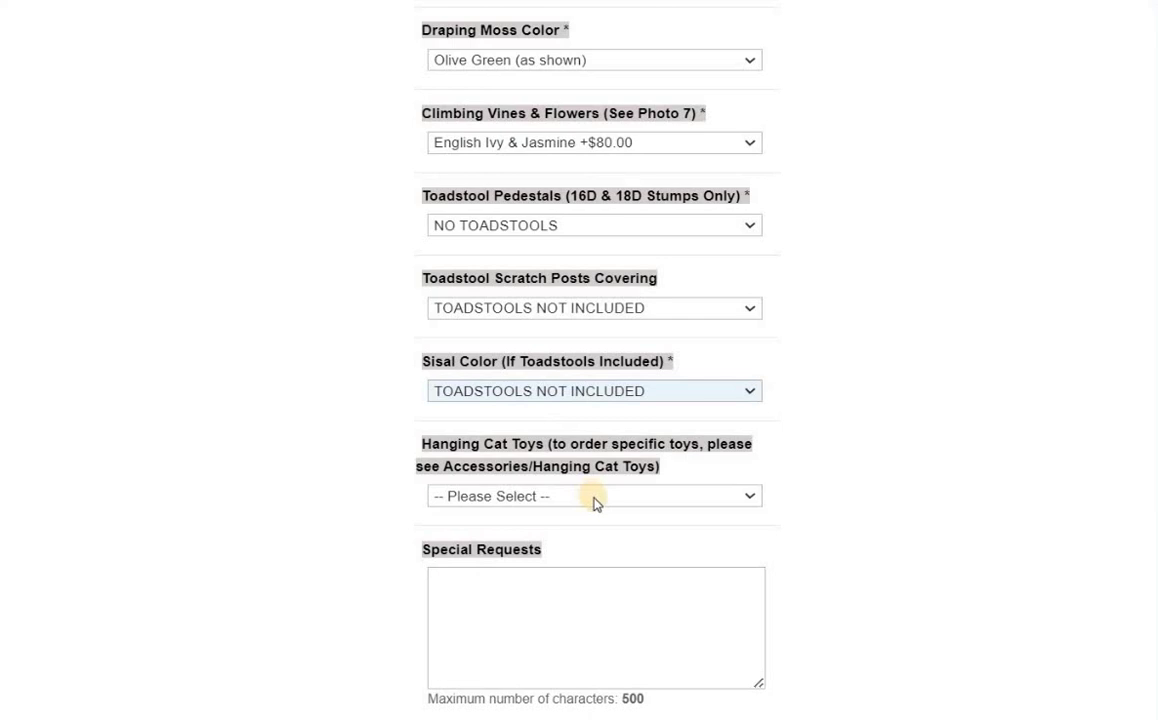
# - Enter a quantity of 1 for the configured Enchanted Tree Stump and add it to the cart
pyautogui.scroll(-2, 628, 511)
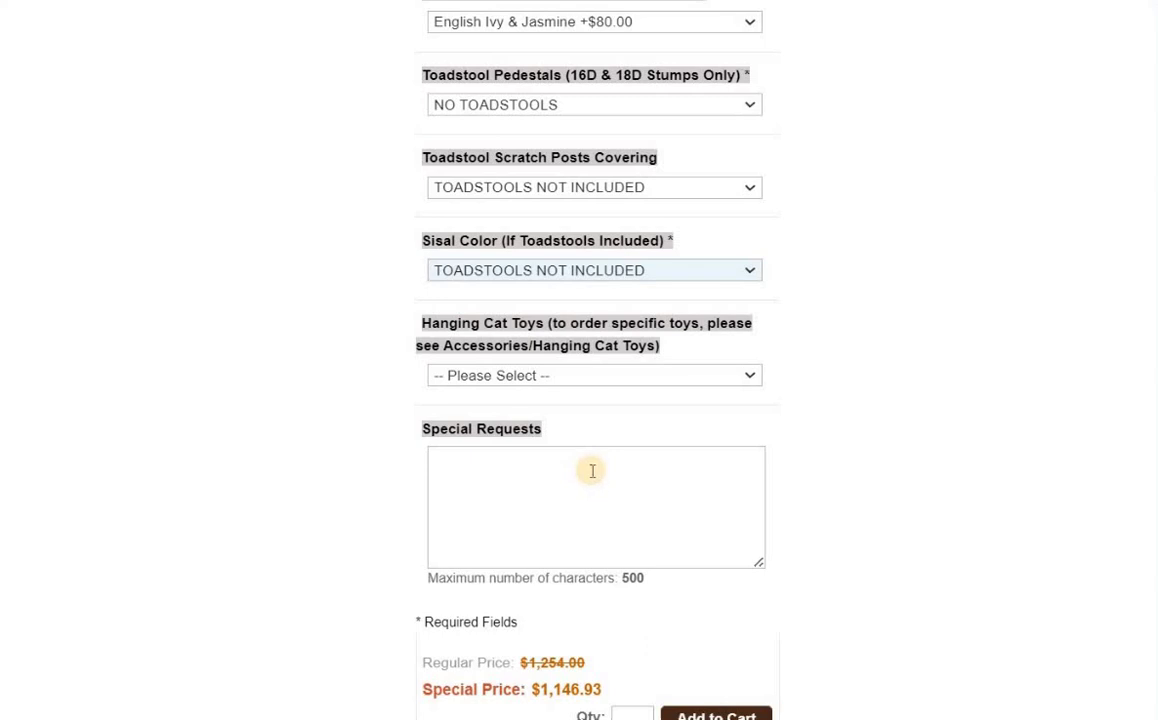
pyautogui.scroll(-2, 600, 478)
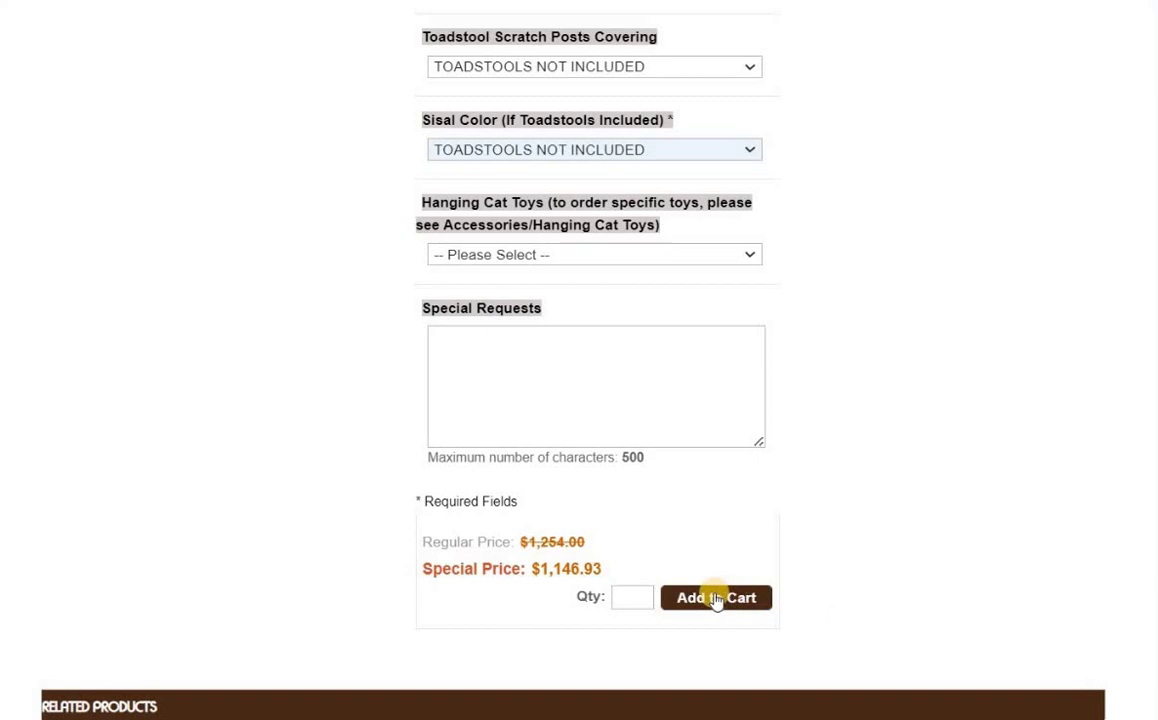
pyautogui.click(646, 597)
pyautogui.write('1')
pyautogui.click(690, 597)
# - Review the Enchanted Tree Stump's chosen options and the order total in the shopping cart
pyautogui.scroll(-2, 616, 528)
pyautogui.scroll(-3, 615, 530)
pyautogui.scroll(2, 600, 510)
pyautogui.scroll(-1, 571, 482)
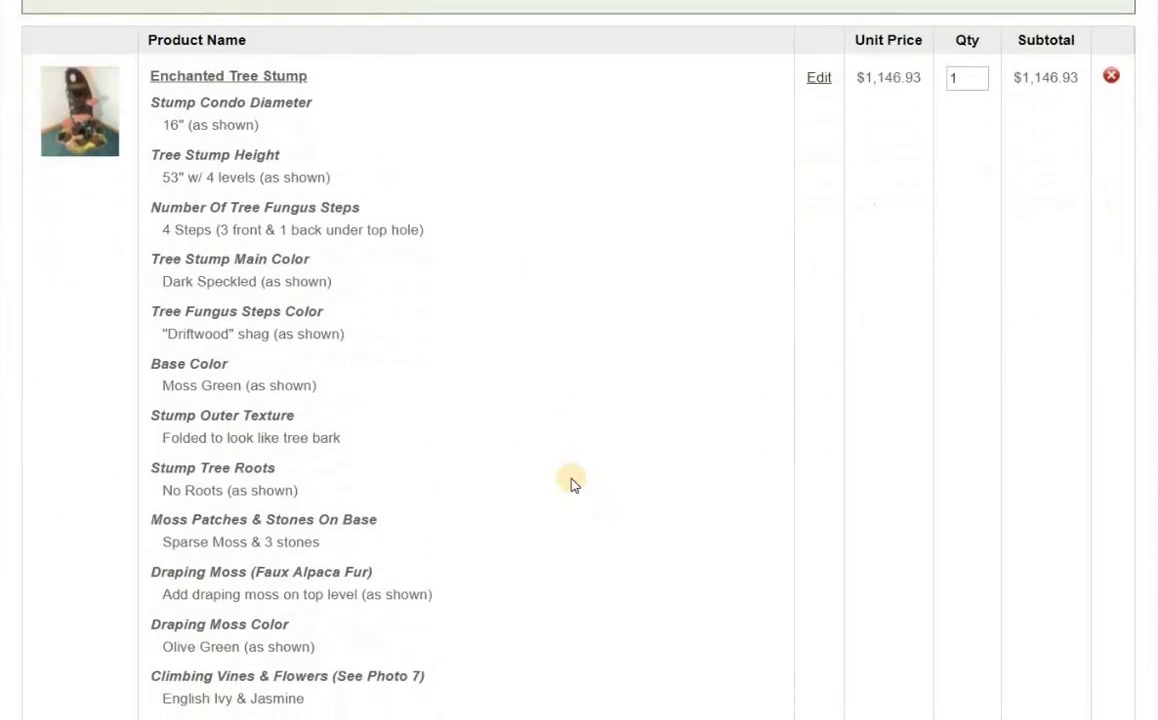
pyautogui.scroll(-6, 571, 484)
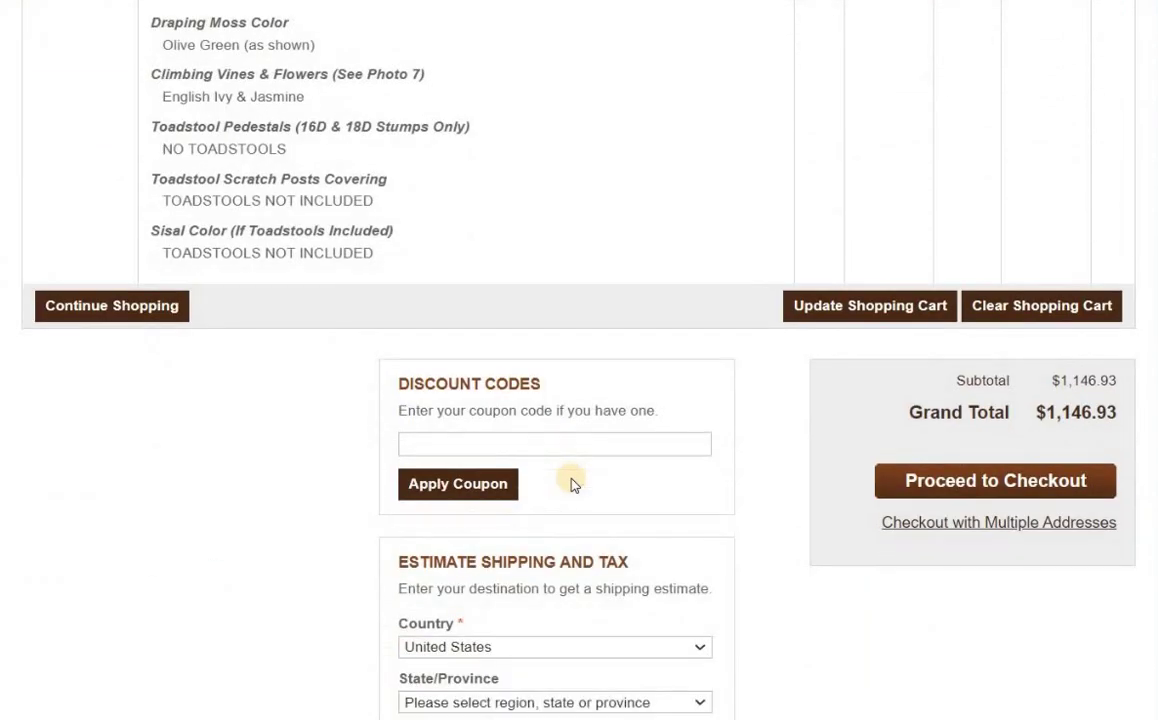
pyautogui.scroll(8, 572, 484)
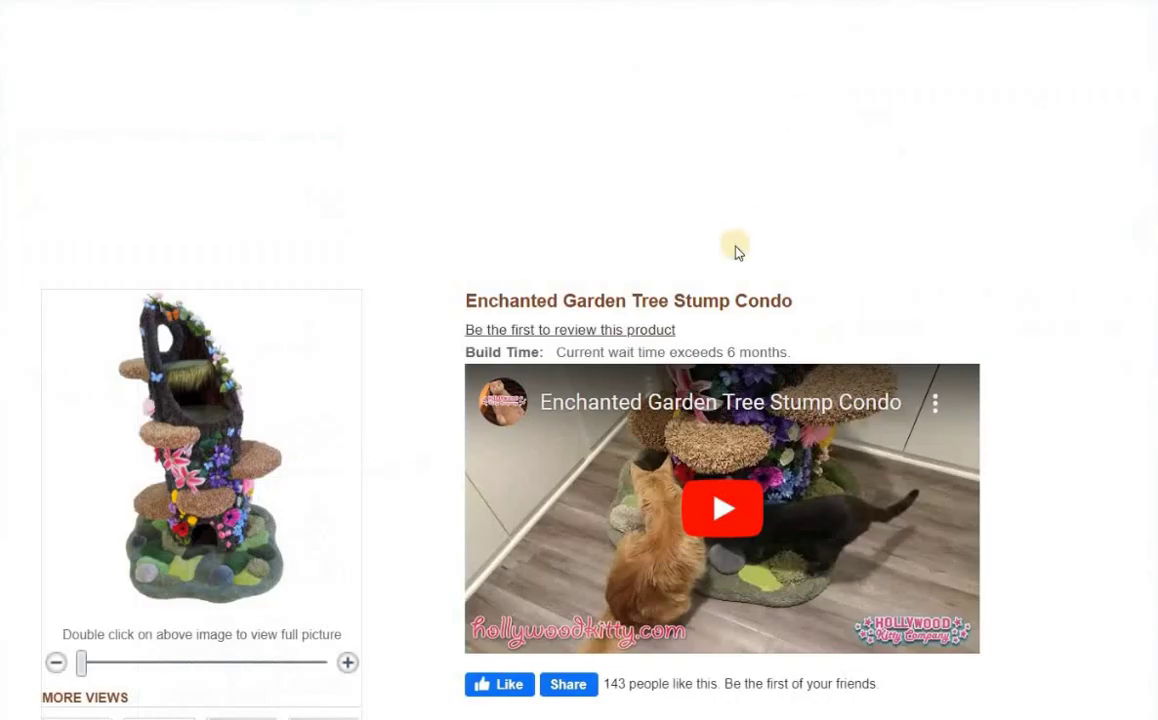
# - Check the main photo of the Enchanted Log & Tree Perch and set its Options to 14" Diam. Log w/ top hole
pyautogui.scroll(-5, 735, 252)
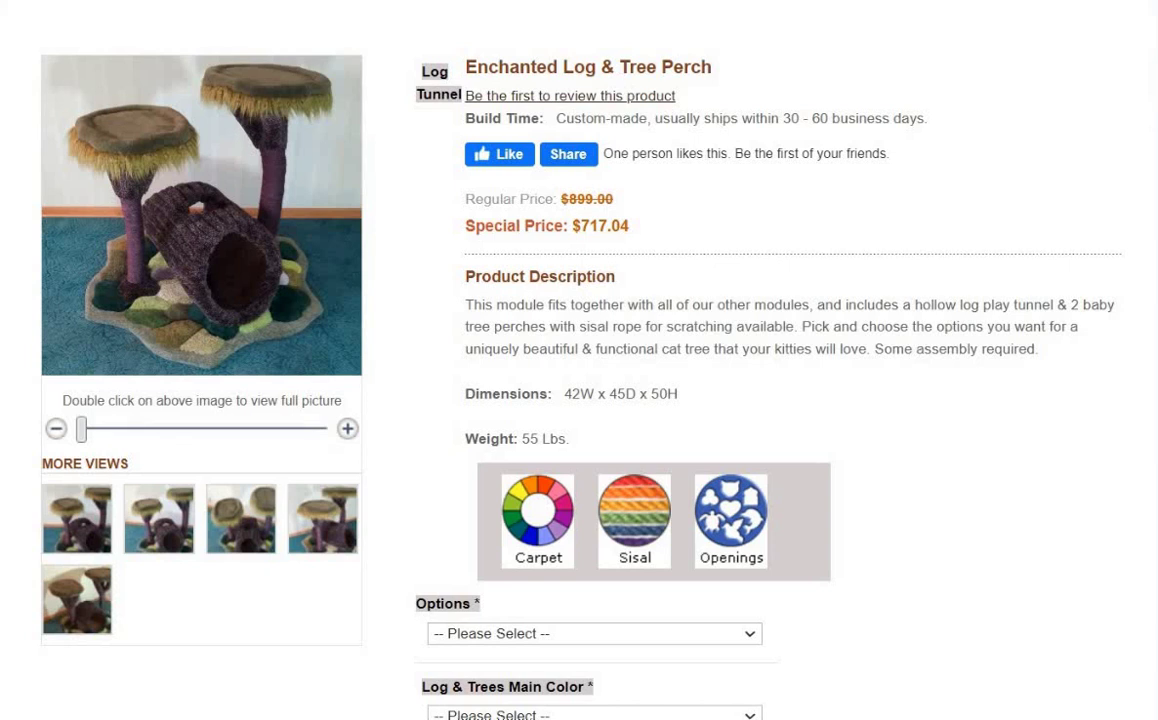
pyautogui.scroll(1, 580, 360)
pyautogui.scroll(-2, 580, 360)
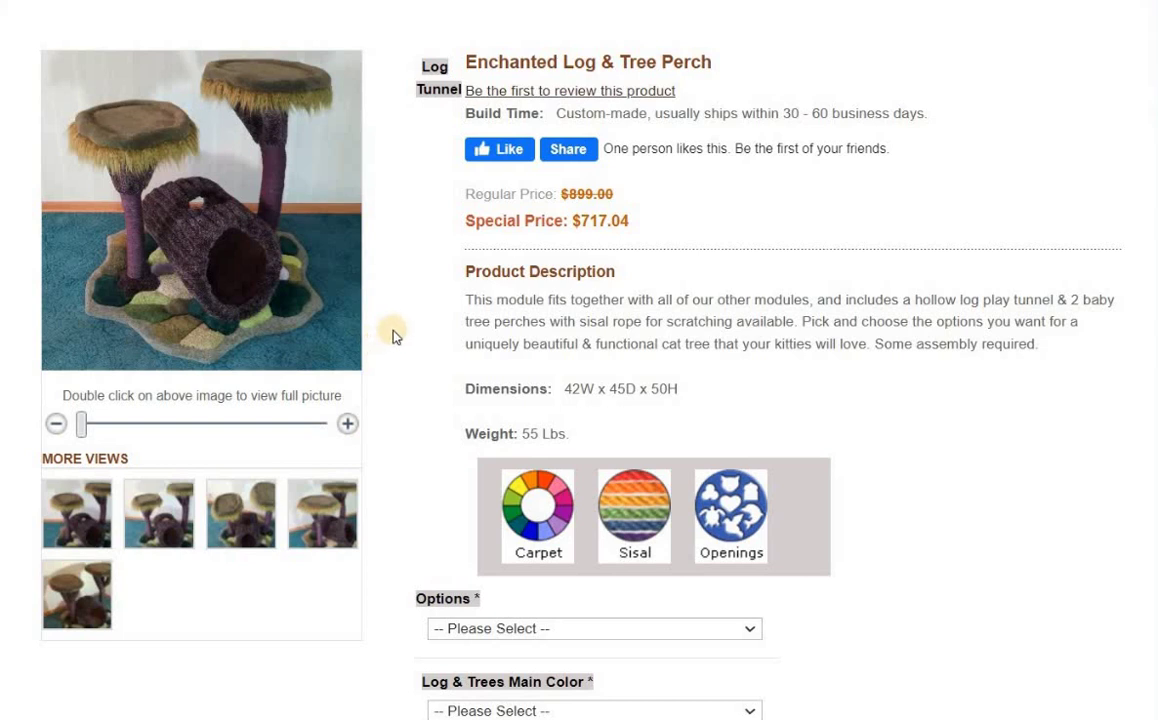
pyautogui.scroll(-3, 674, 403)
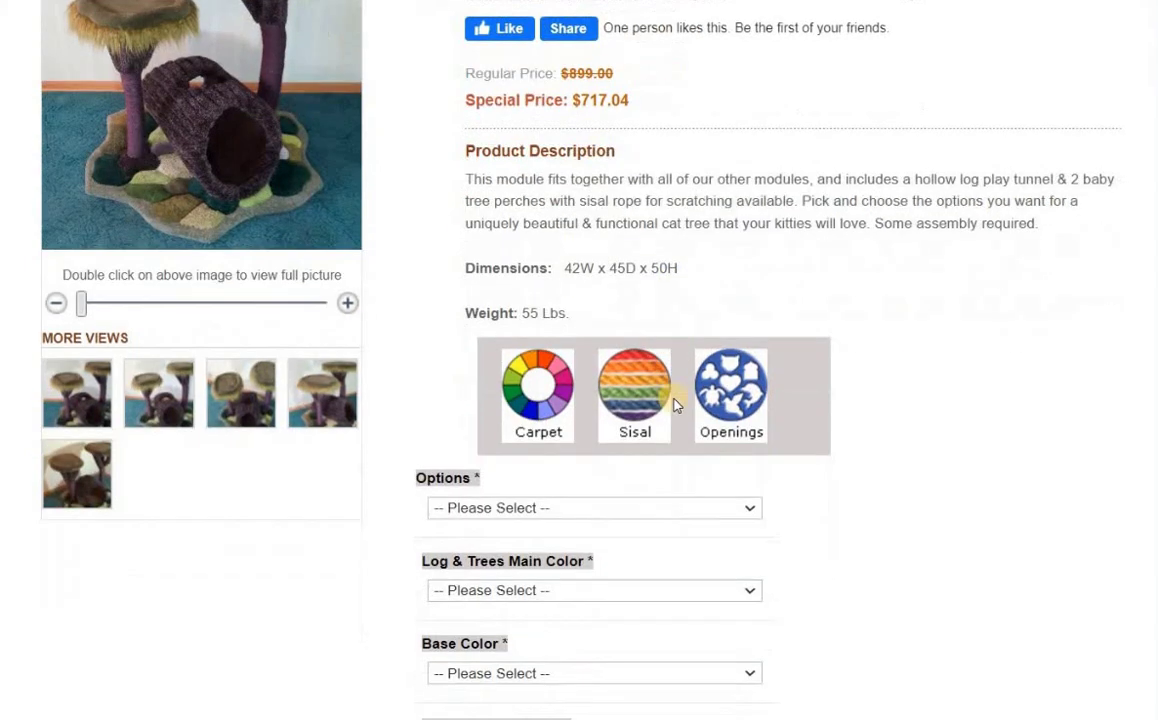
pyautogui.click(652, 387)
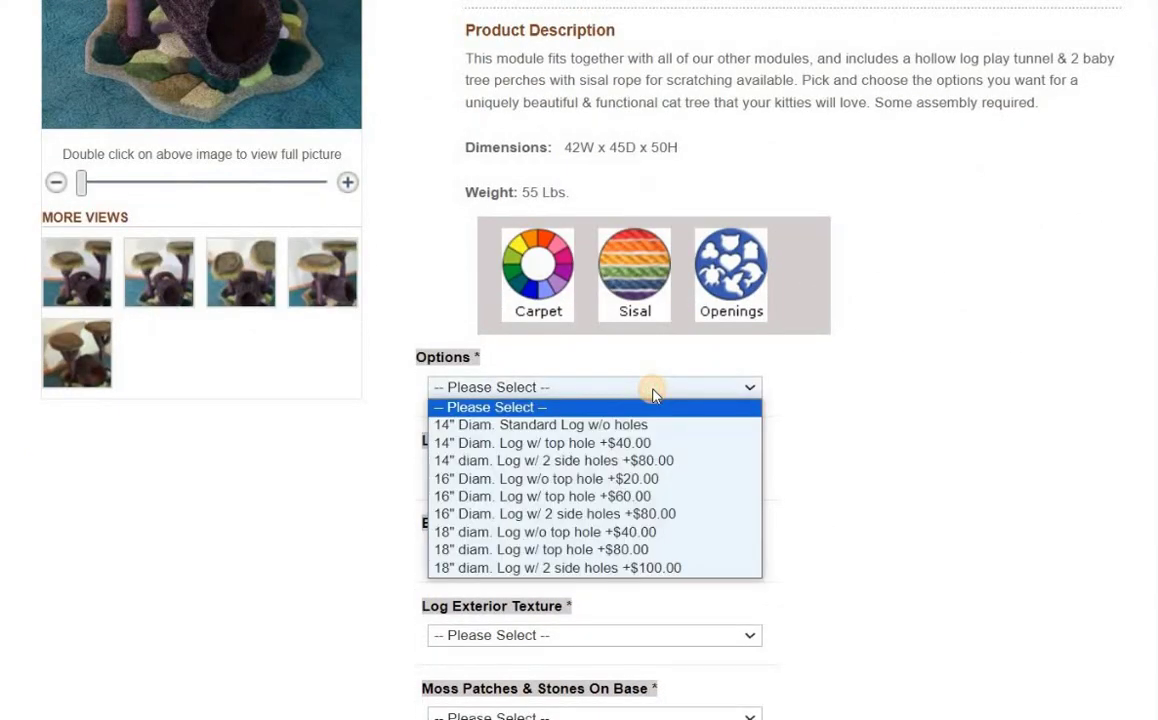
pyautogui.press('Down')
pyautogui.press('Down')
pyautogui.scroll(3, 350, 316)
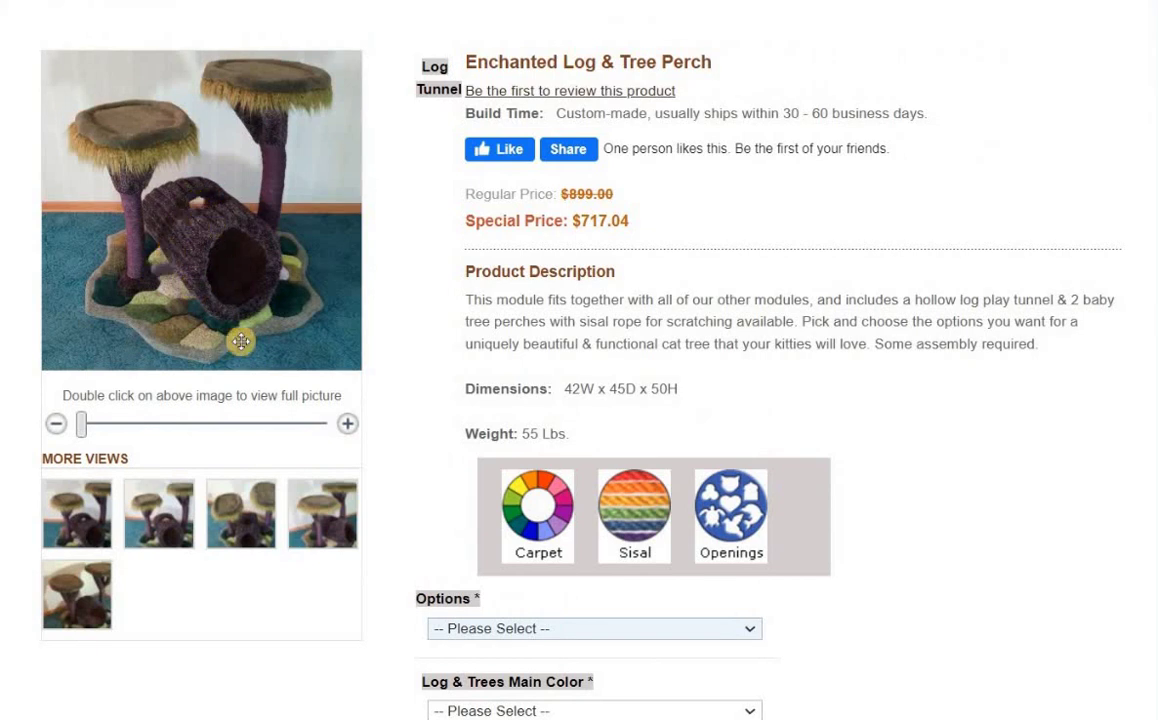
pyautogui.scroll(-4, 589, 430)
pyautogui.click(619, 277)
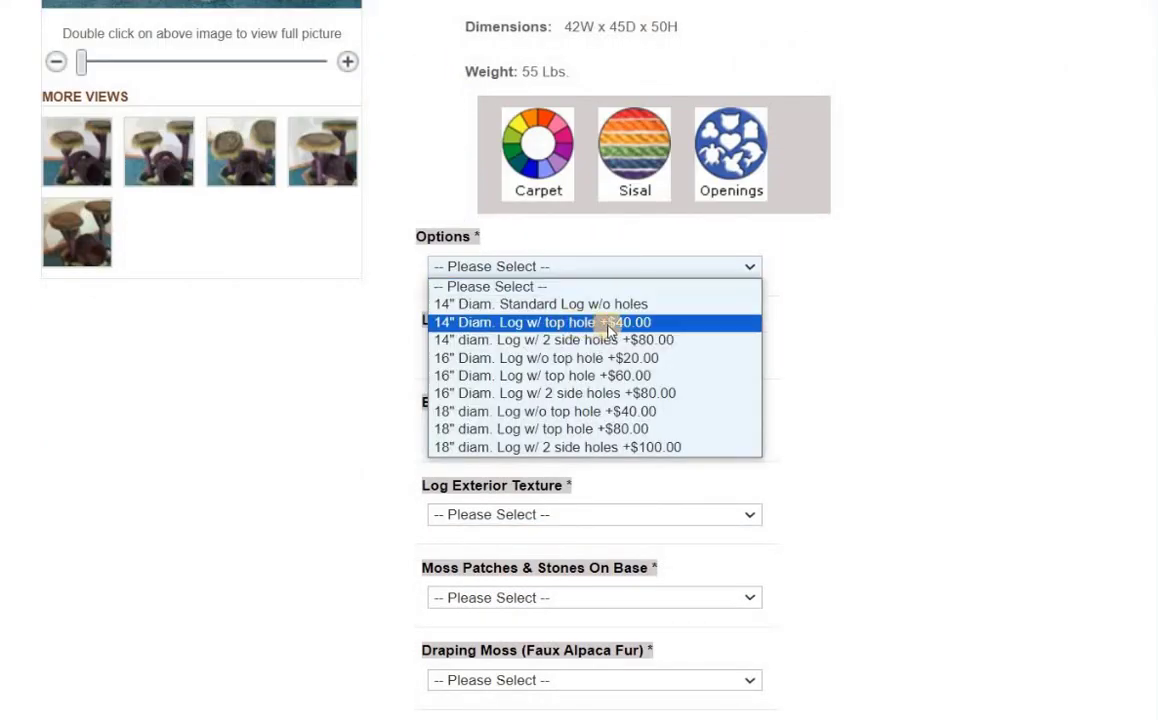
pyautogui.click(598, 323)
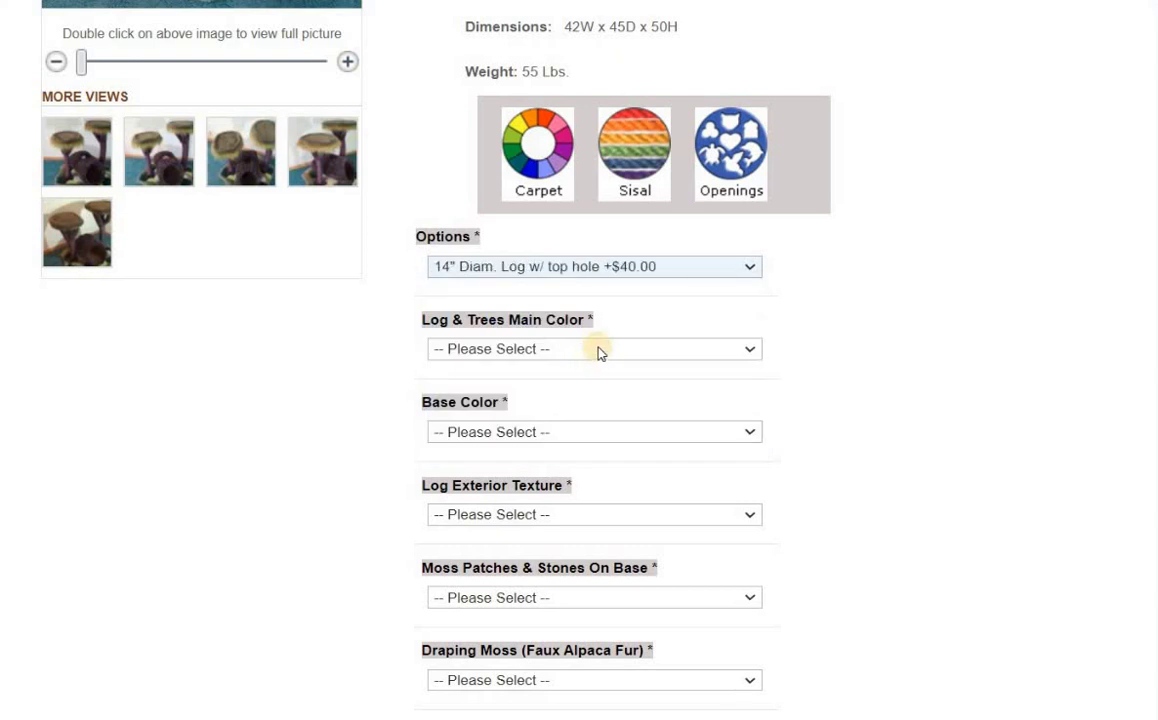
# - Set the Log & Trees Main Color to Dark Speckled (as shown) and the Base Color to Moss Green (as shown)
pyautogui.click(598, 352)
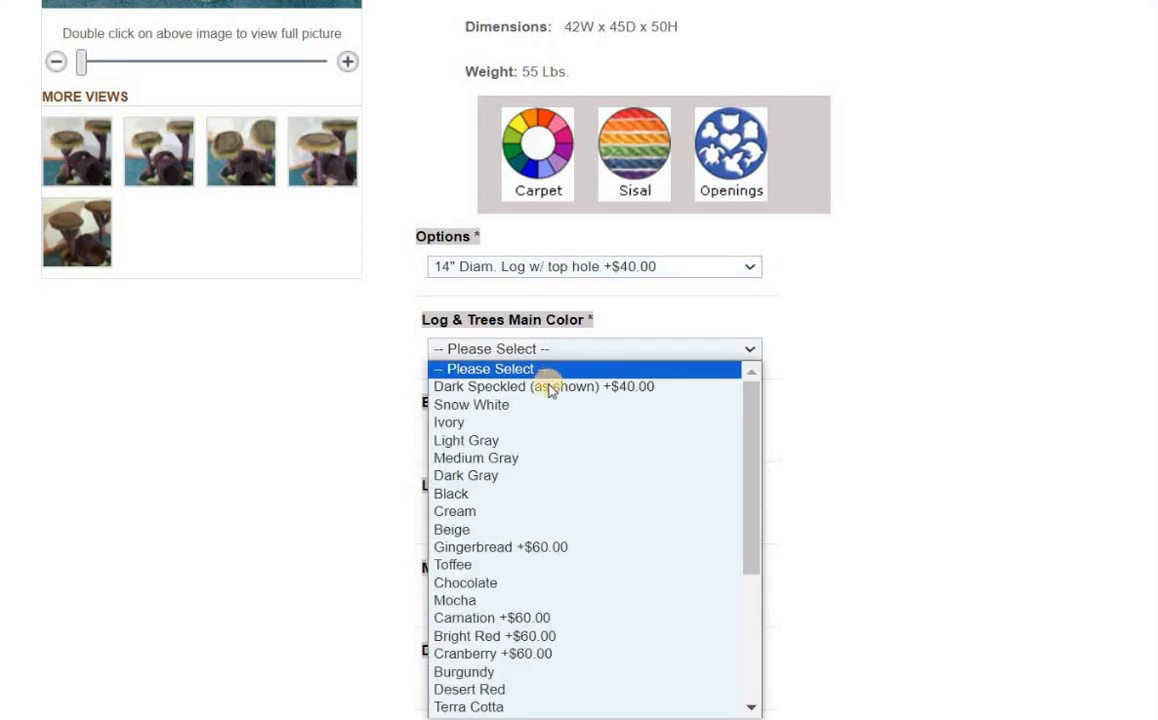
pyautogui.click(546, 386)
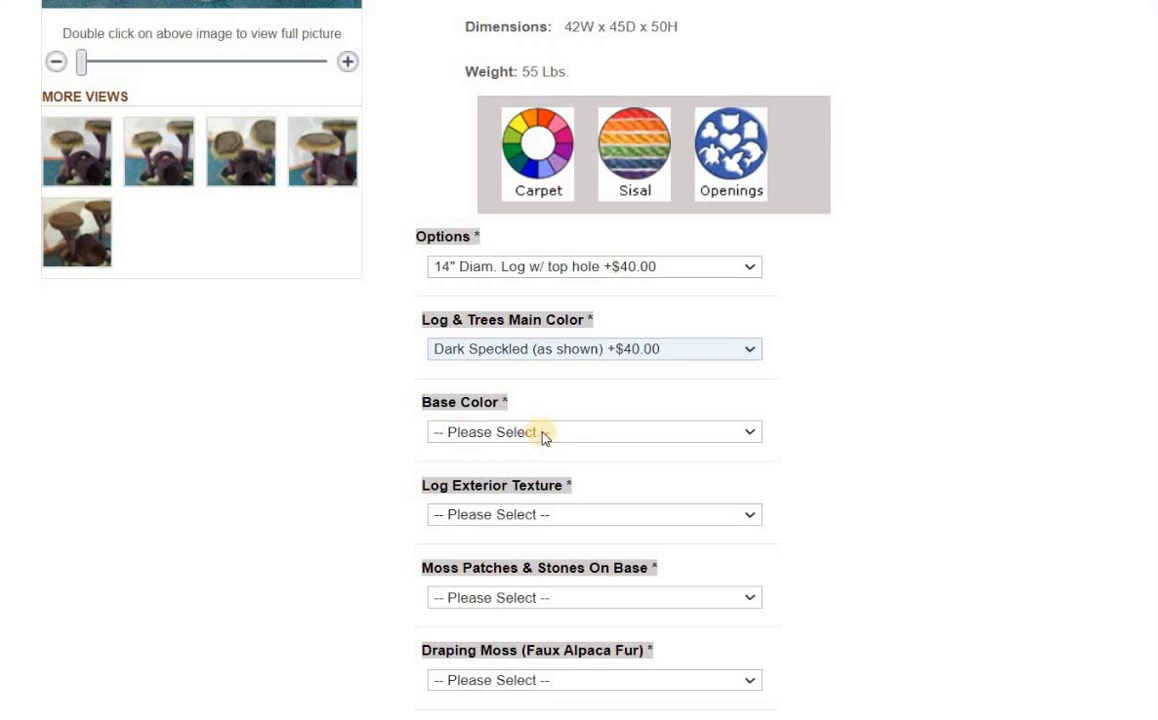
pyautogui.click(543, 432)
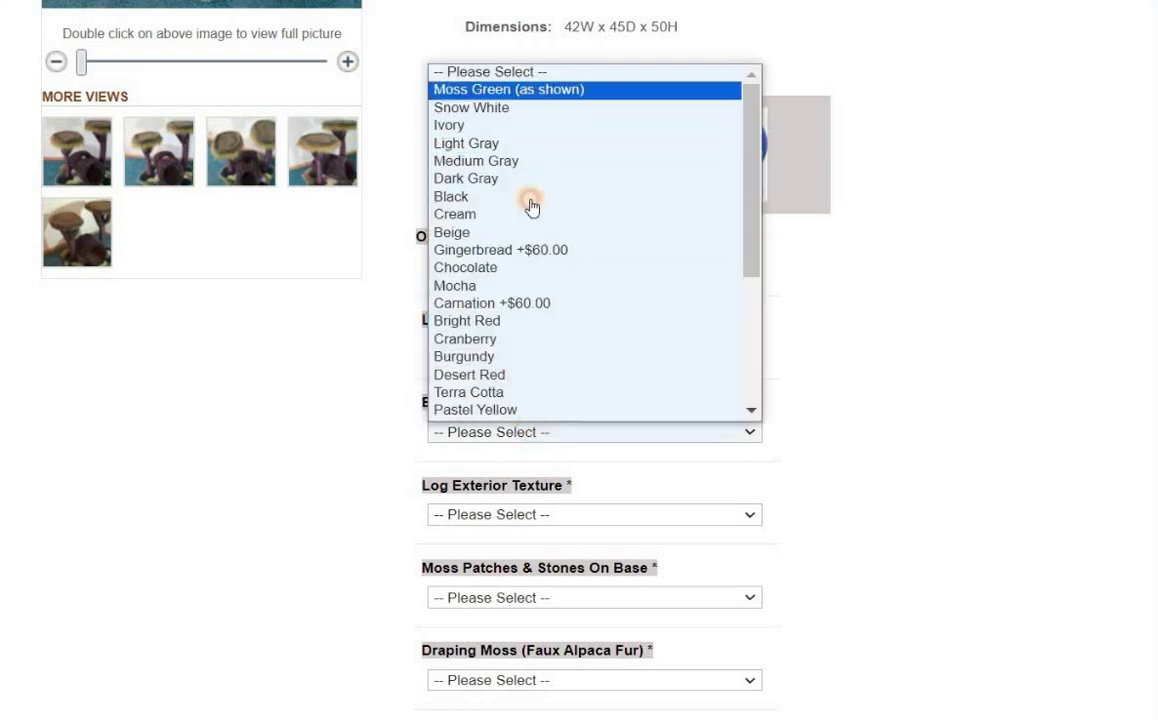
pyautogui.click(531, 92)
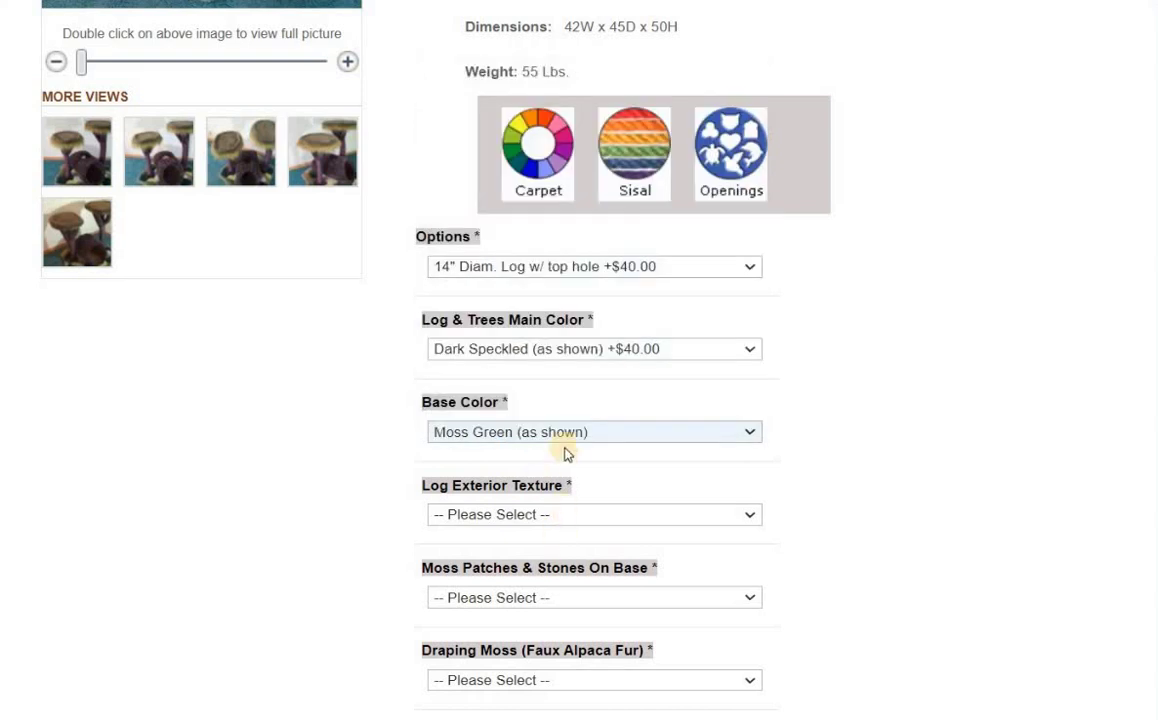
# - Set the Log Exterior Texture to Folded to look like tree bark and choose Sparse Moss & 3 stones for the base
pyautogui.click(577, 514)
pyautogui.click(553, 569)
pyautogui.scroll(-1, 603, 504)
pyautogui.scroll(-2, 603, 504)
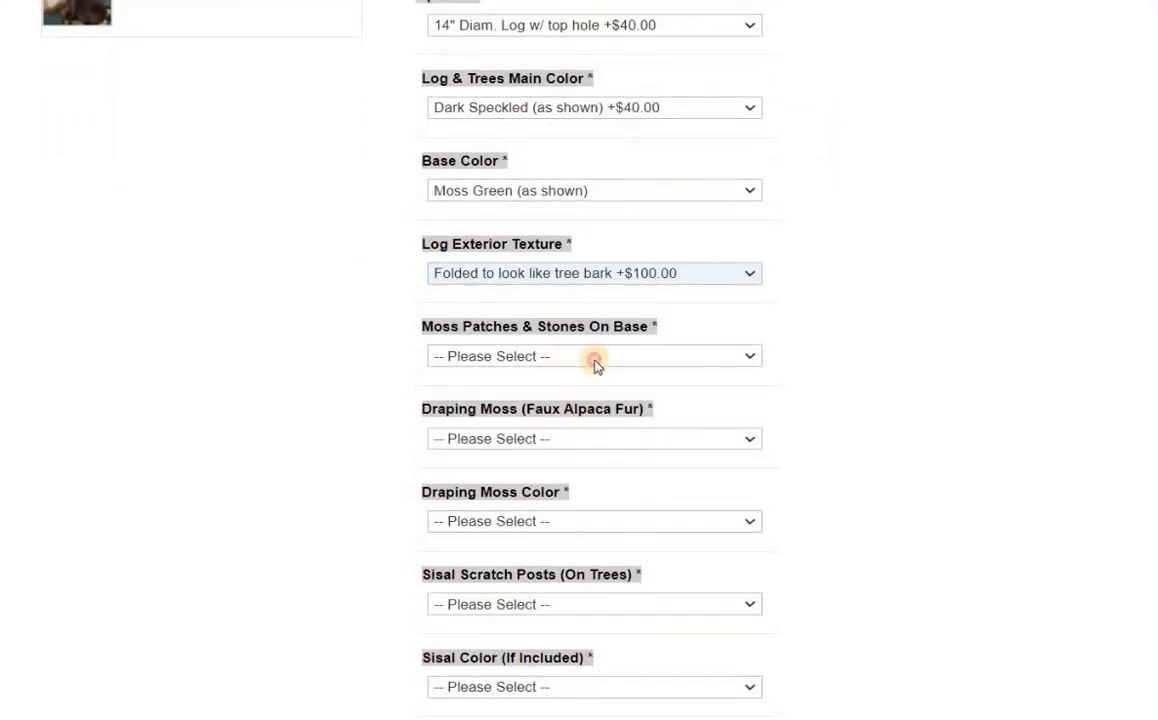
pyautogui.click(592, 362)
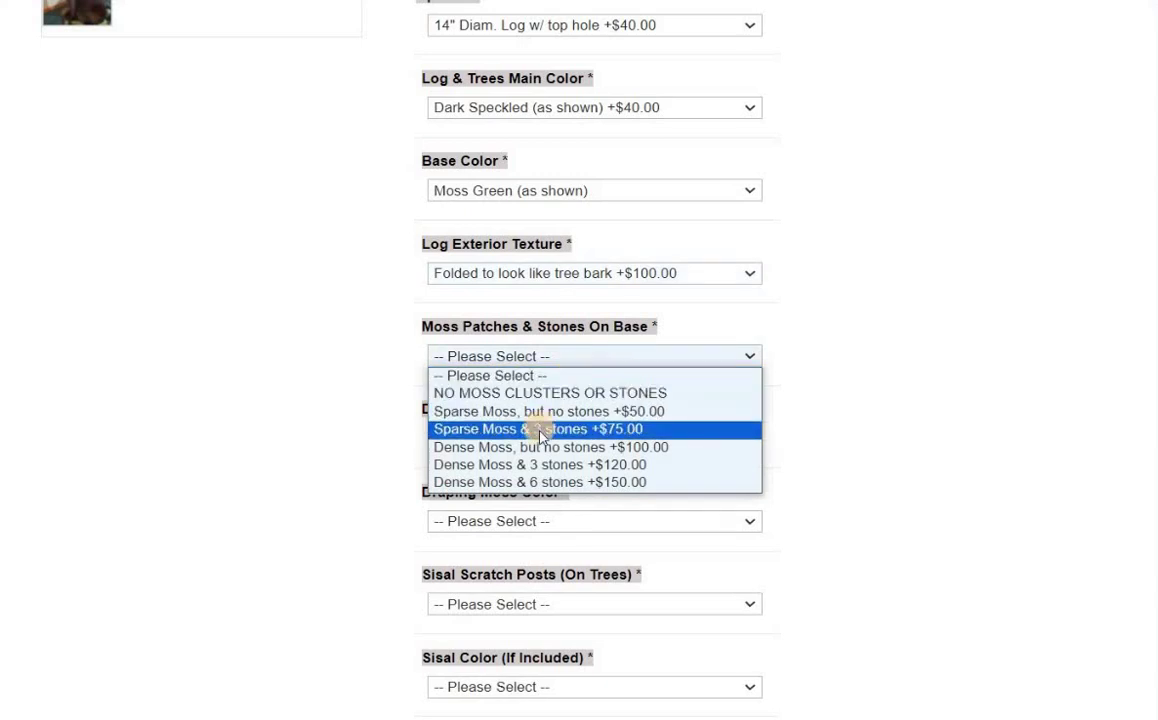
pyautogui.click(575, 430)
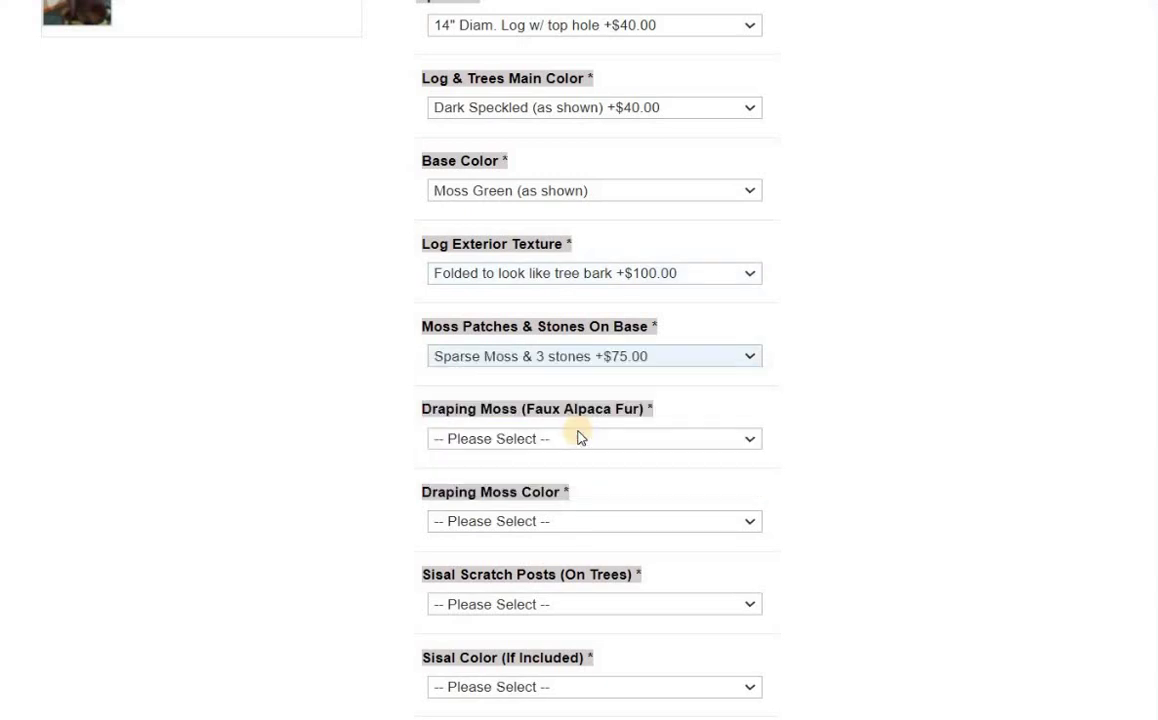
# - Add draping moss on the edges of the tree tops and set the Draping Moss Color to Olive Green (as shown)
pyautogui.scroll(-2, 577, 437)
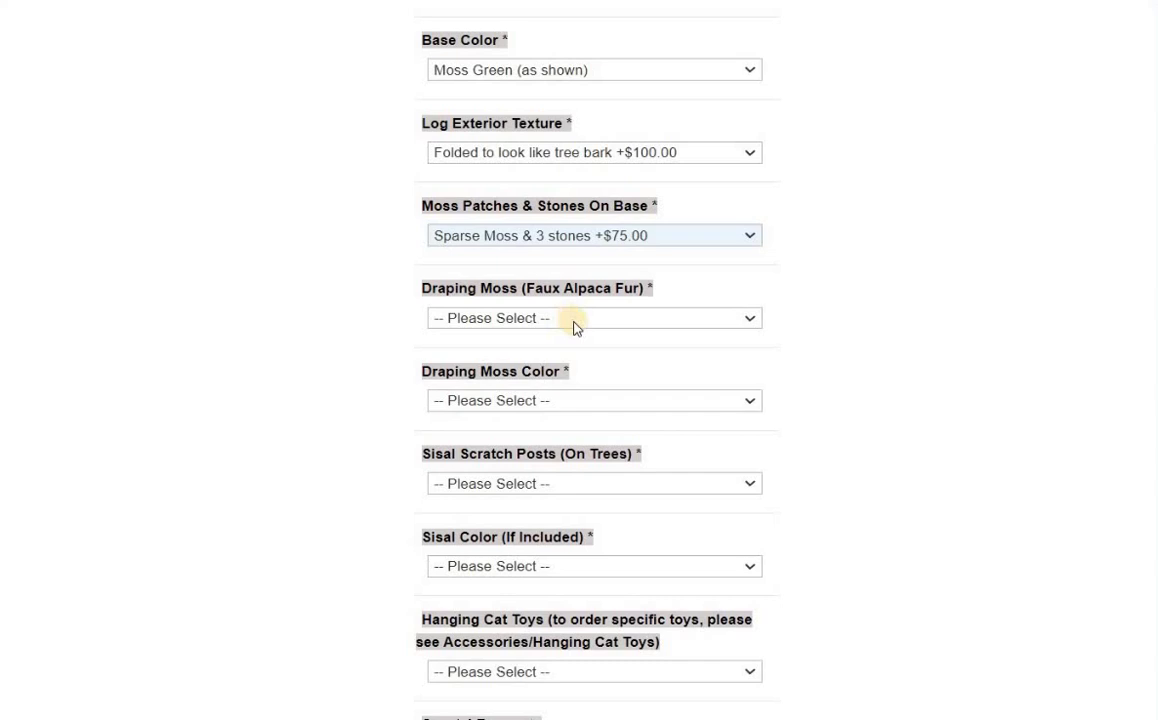
pyautogui.click(575, 327)
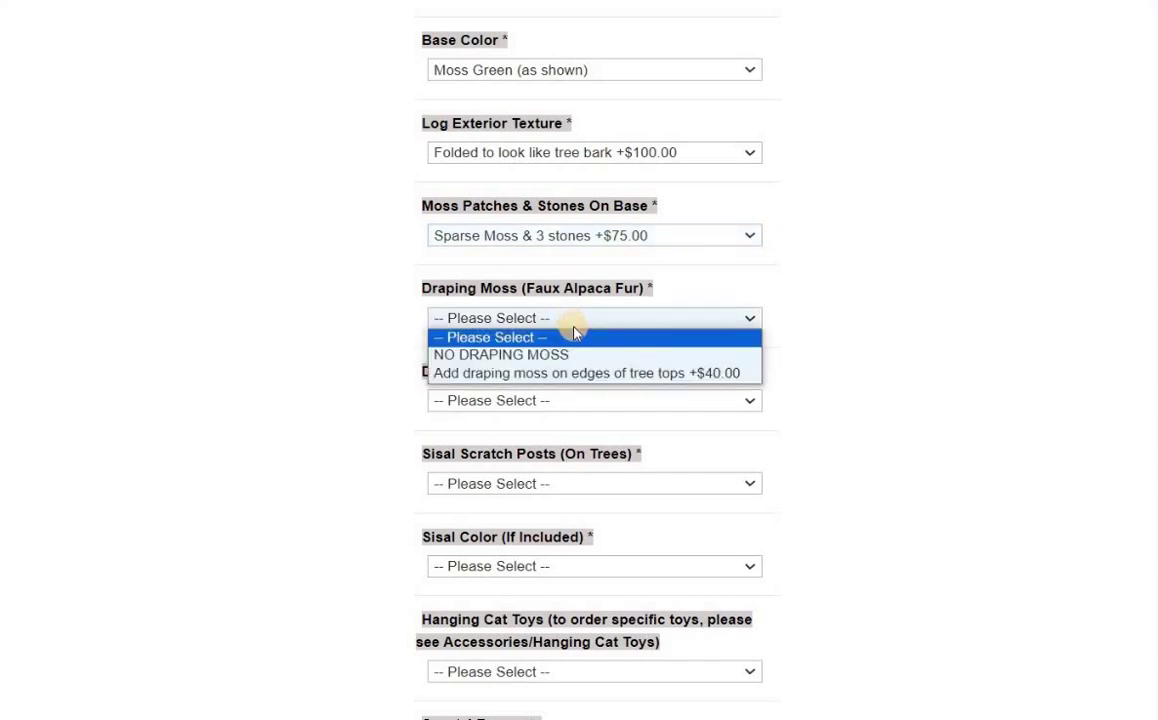
pyautogui.click(580, 373)
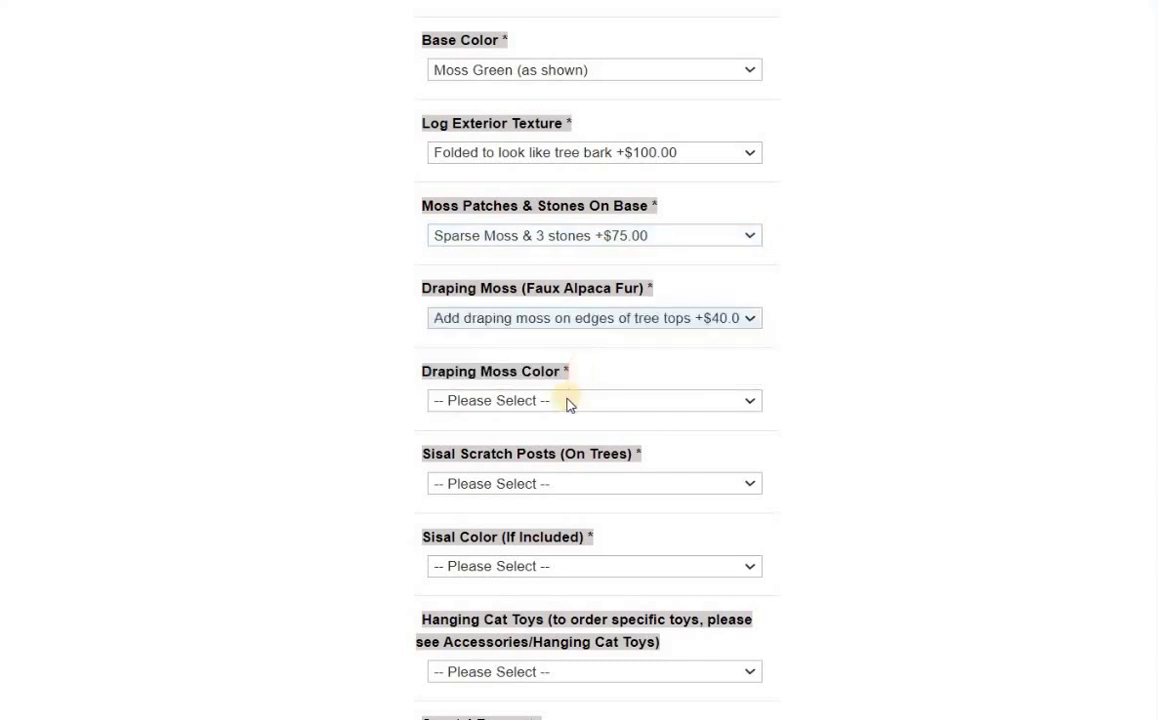
pyautogui.click(574, 404)
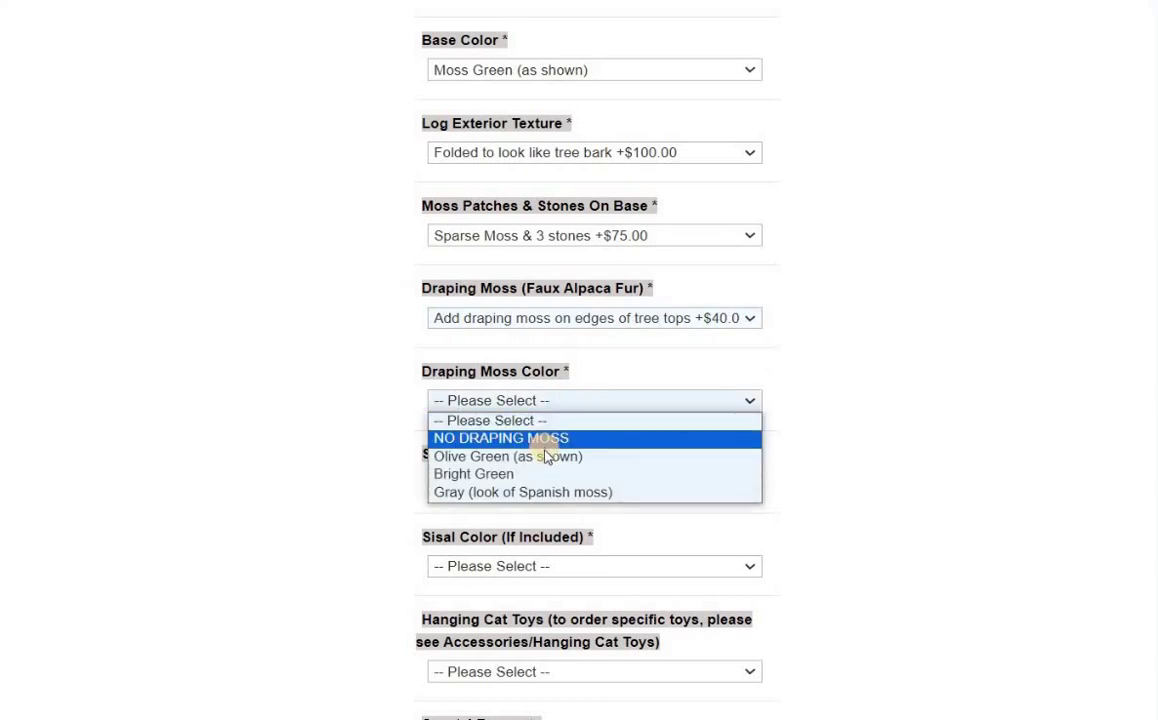
pyautogui.click(546, 459)
# - Check the main product photo and set Sisal Scratch Posts (On Trees) to Add Sisal On 2 Trees
pyautogui.scroll(-1, 580, 420)
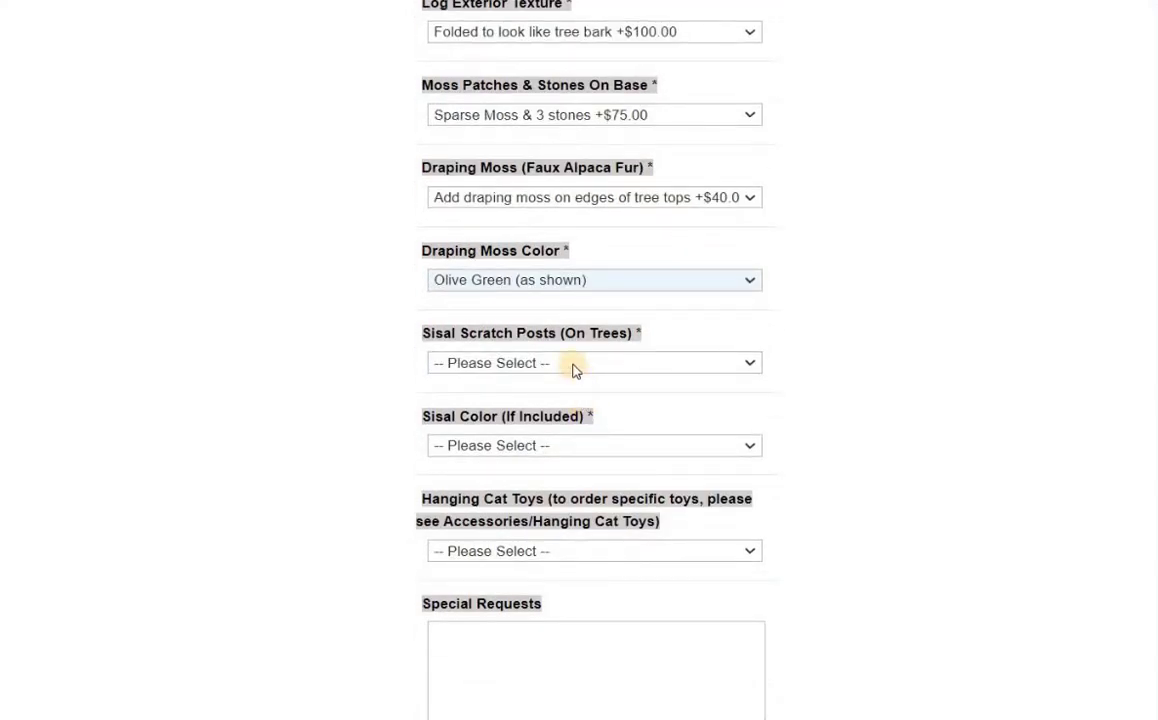
pyautogui.click(575, 365)
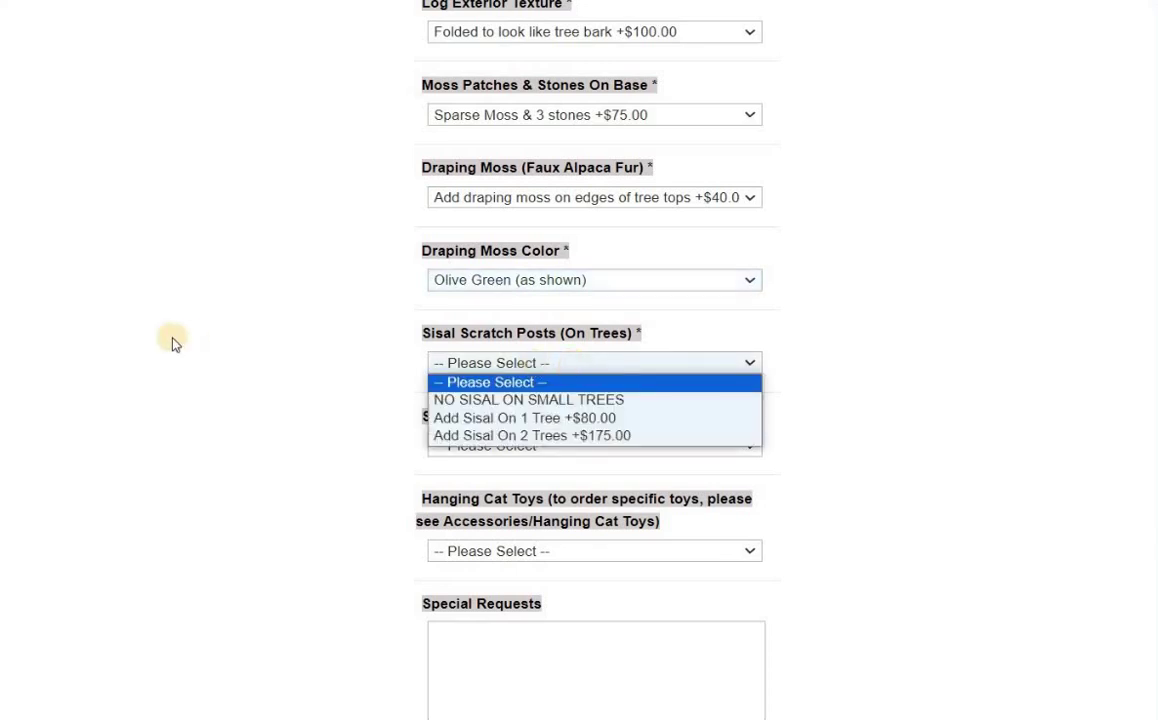
pyautogui.scroll(10, 197, 357)
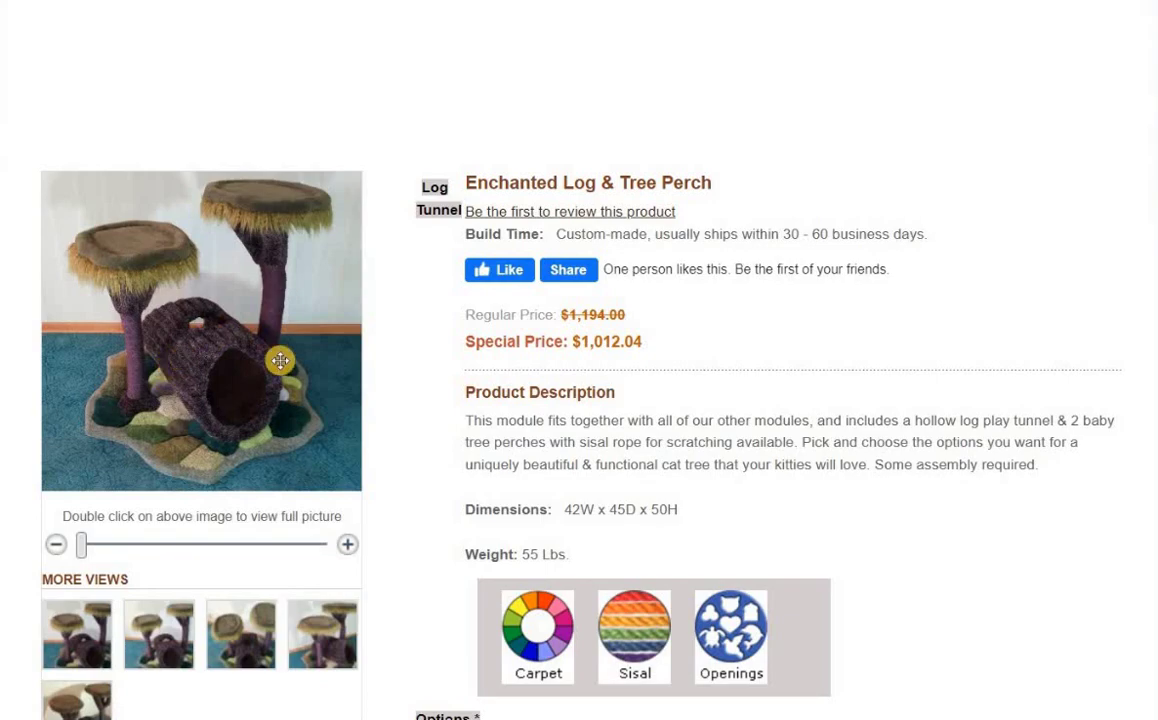
pyautogui.scroll(-12, 395, 414)
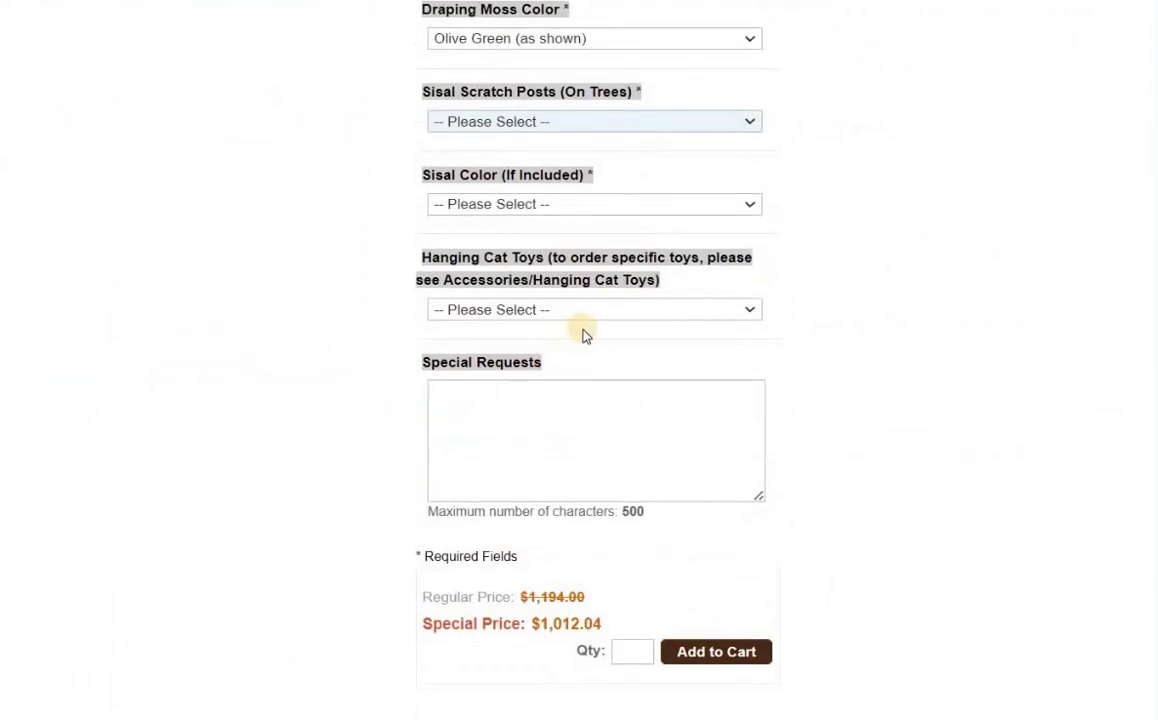
pyautogui.scroll(1, 518, 270)
pyautogui.click(612, 245)
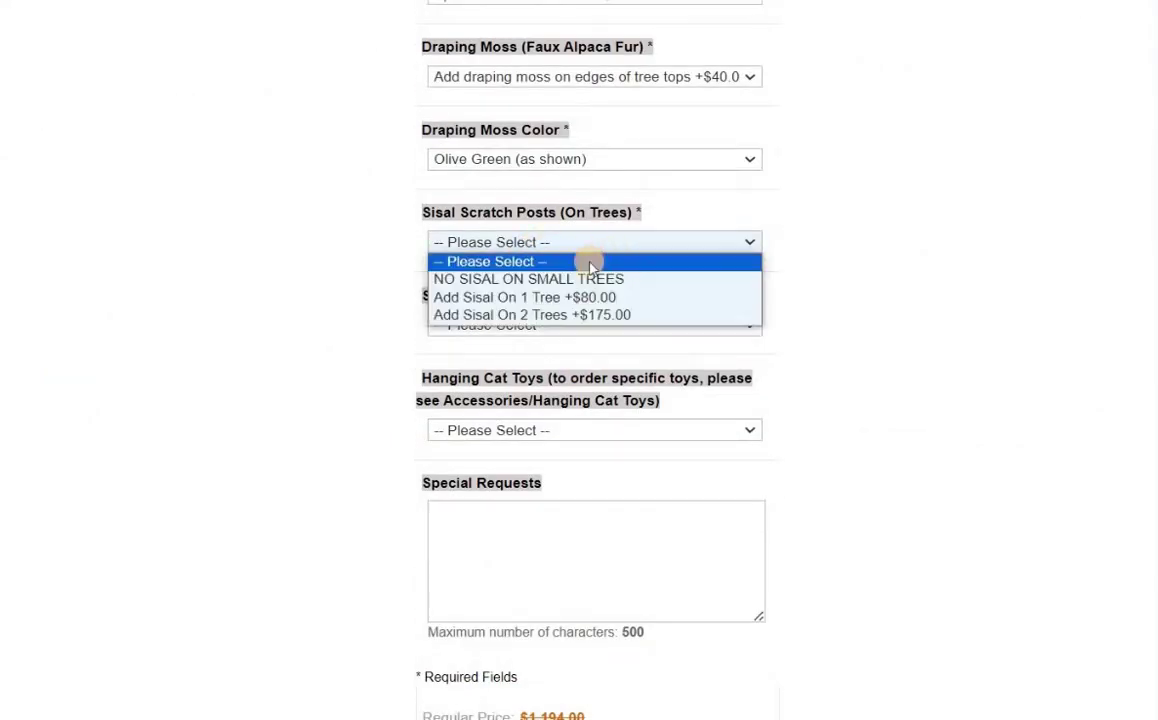
pyautogui.click(559, 318)
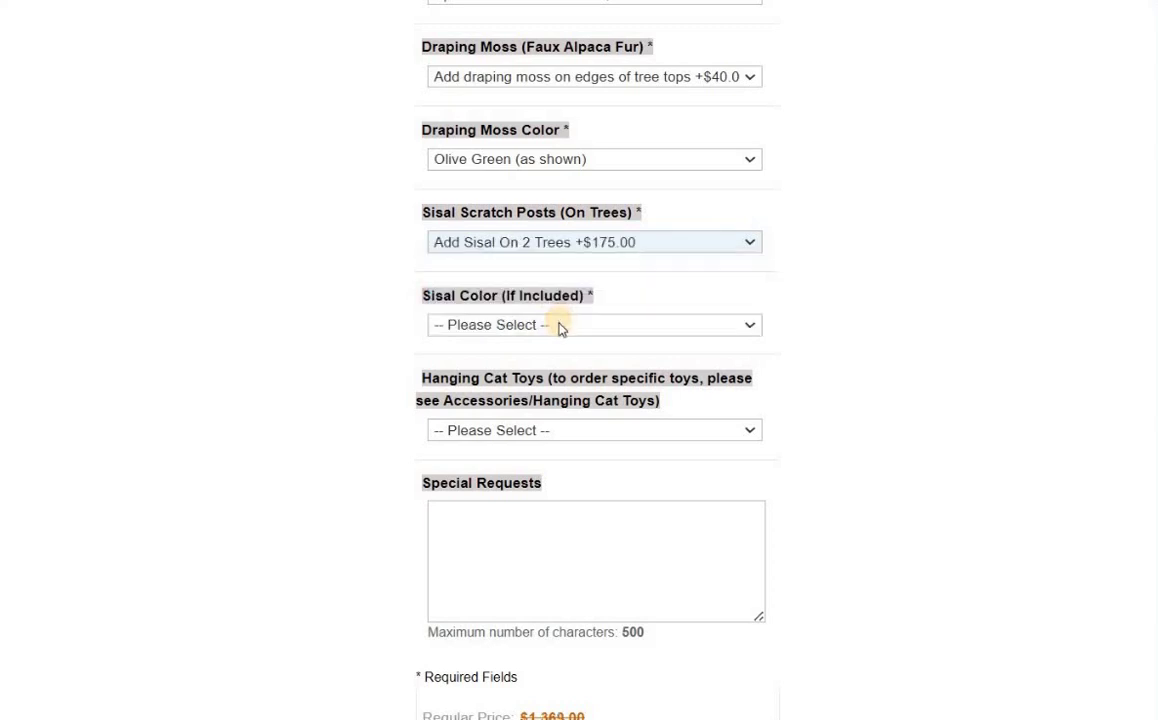
# - Set the Sisal Color to Dark Brown and choose NO TOYS for Hanging Cat Toys
pyautogui.click(566, 327)
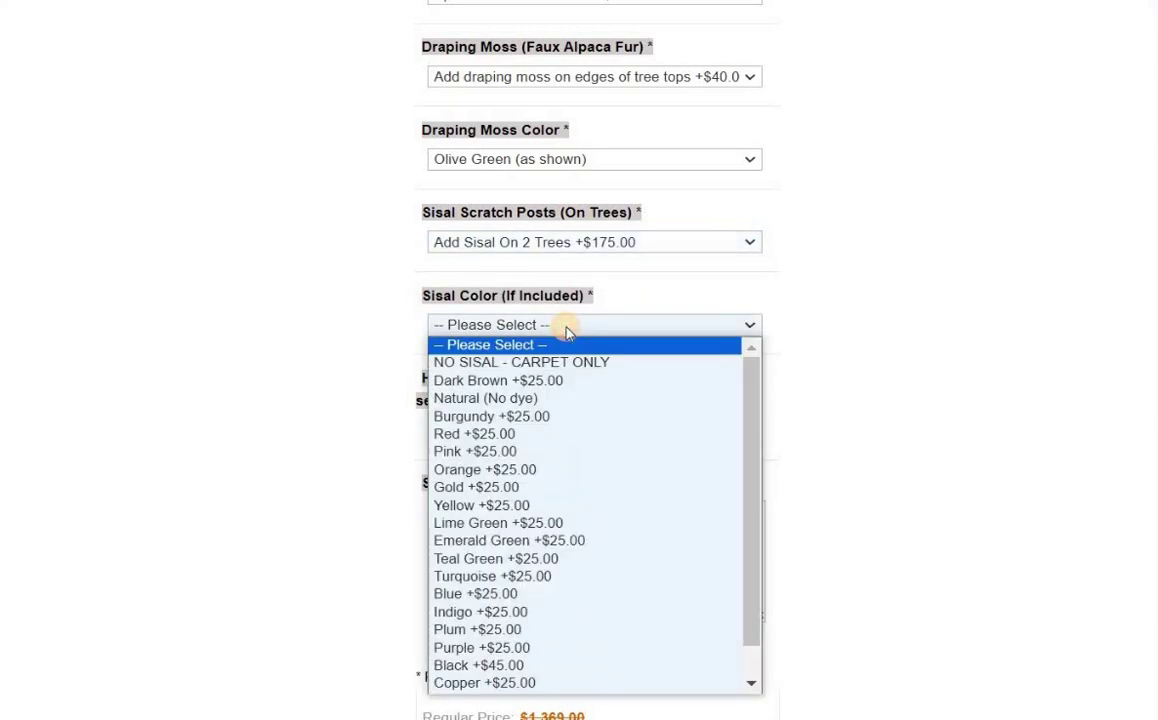
pyautogui.click(514, 380)
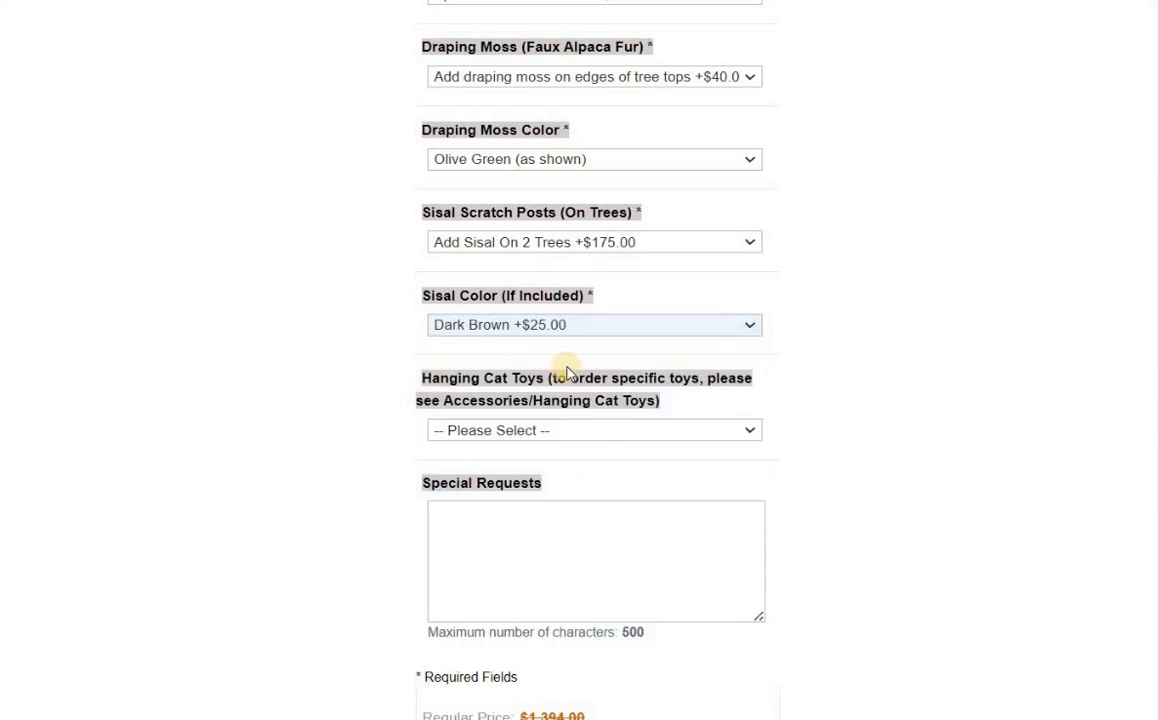
pyautogui.scroll(-1, 579, 362)
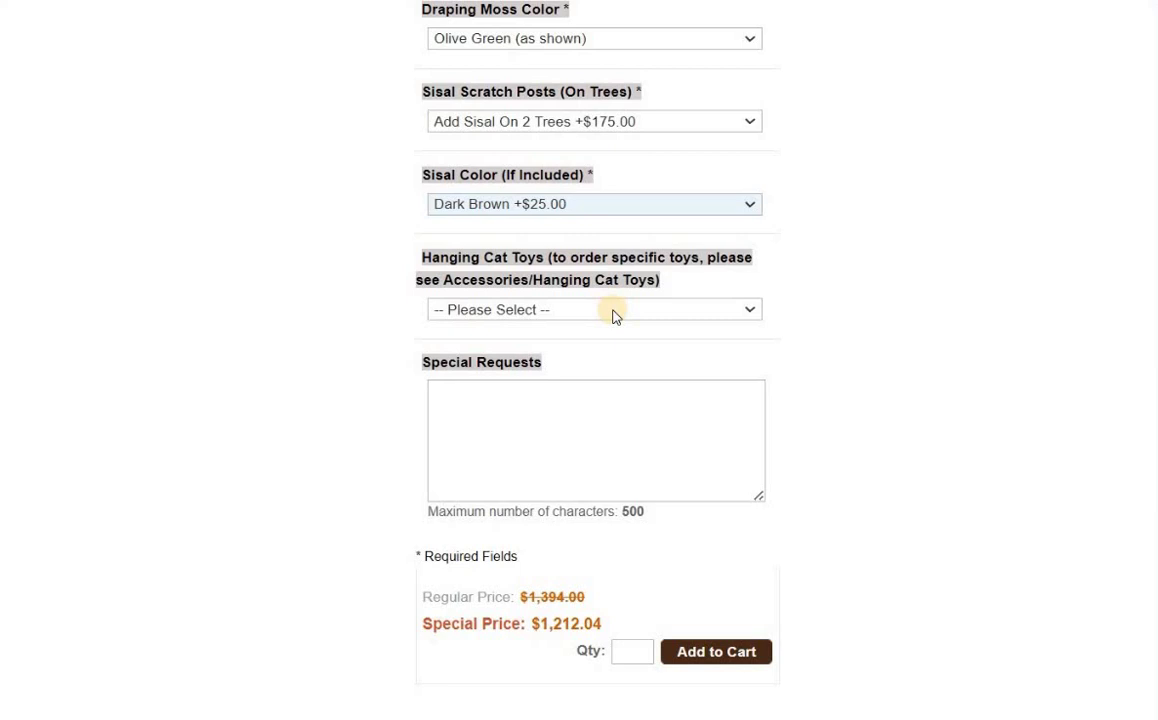
pyautogui.click(614, 316)
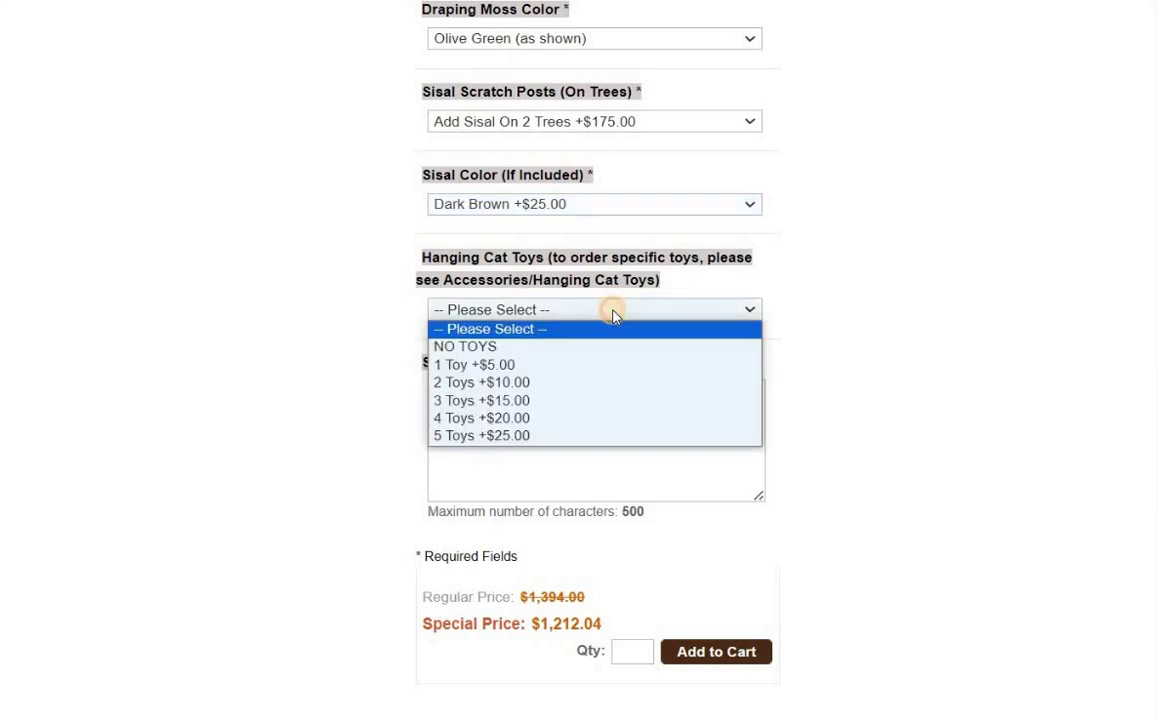
pyautogui.click(546, 353)
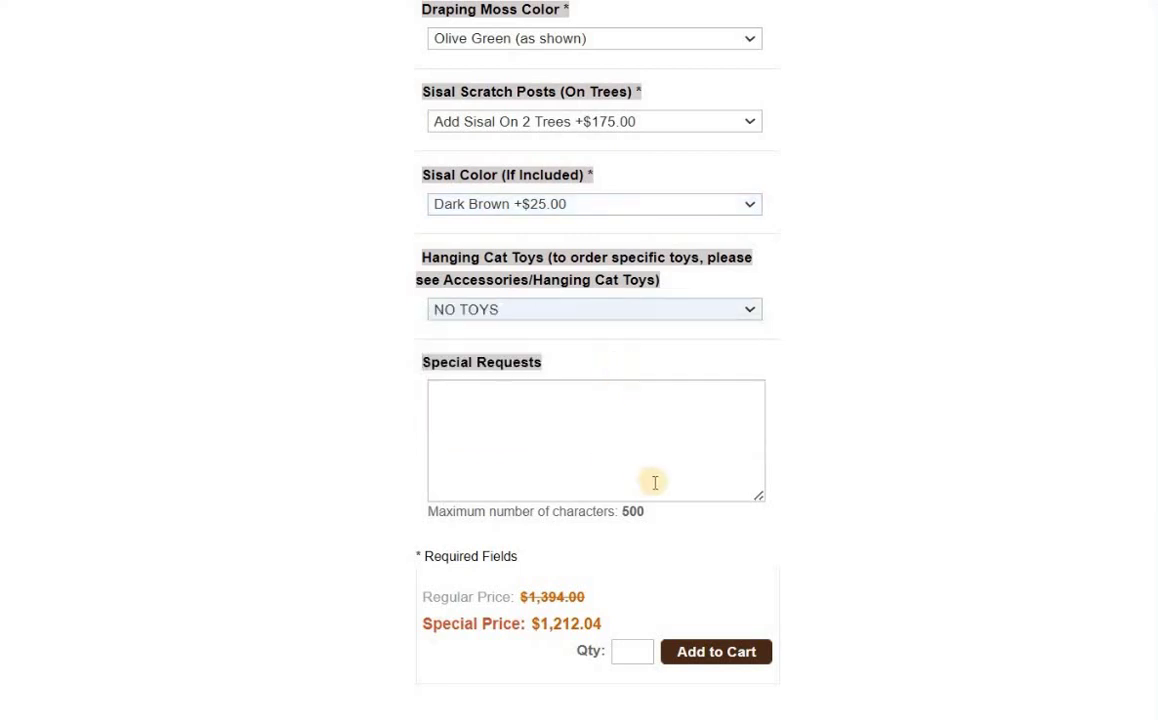
pyautogui.scroll(-1, 540, 507)
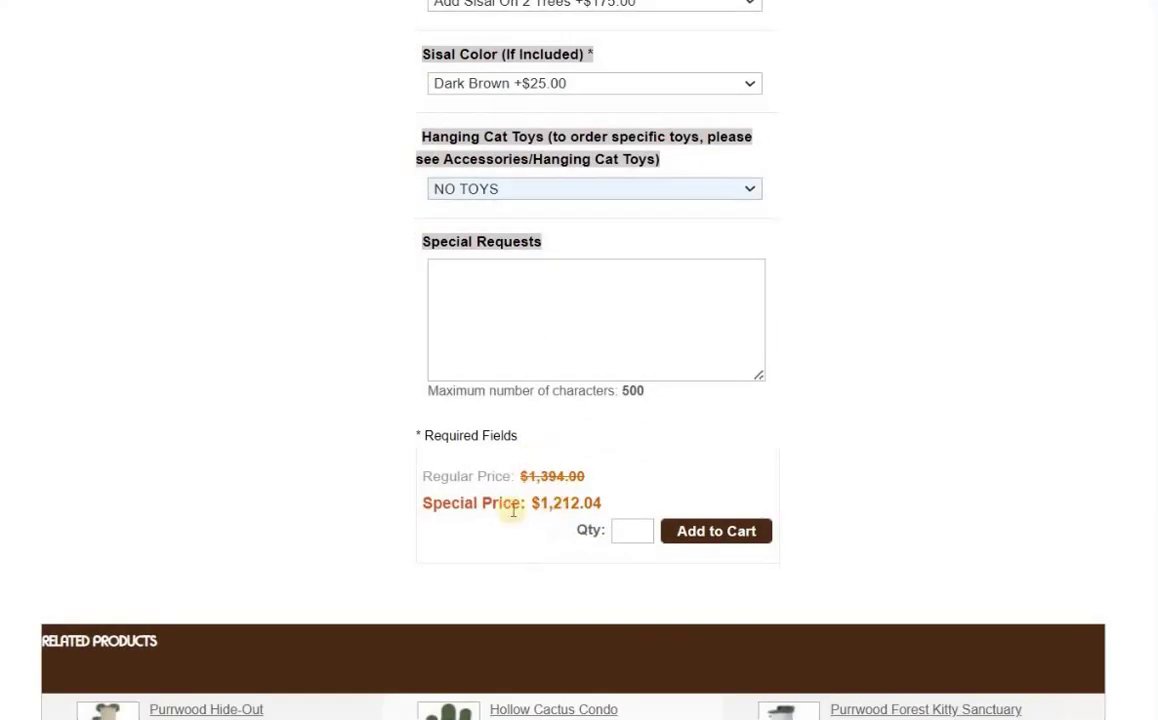